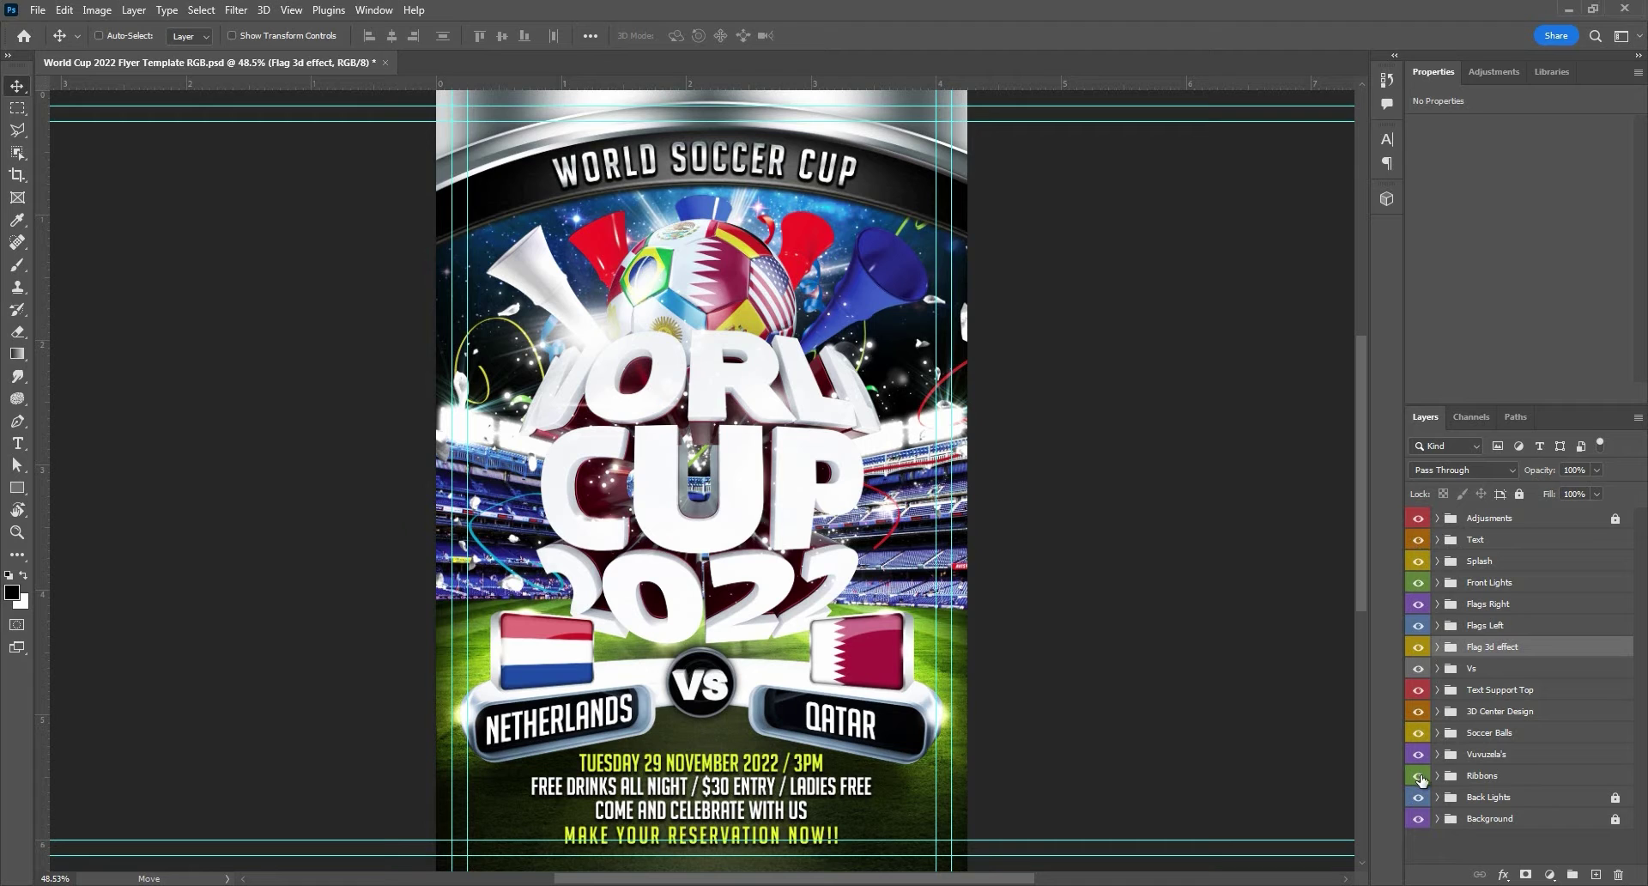
Step: Hide all layer groups from Adjustments down to Back Lights, leaving only Background visible
{"action": "left_click_drag", "start_coordinate": [1418, 519], "coordinate": [1422, 797]}
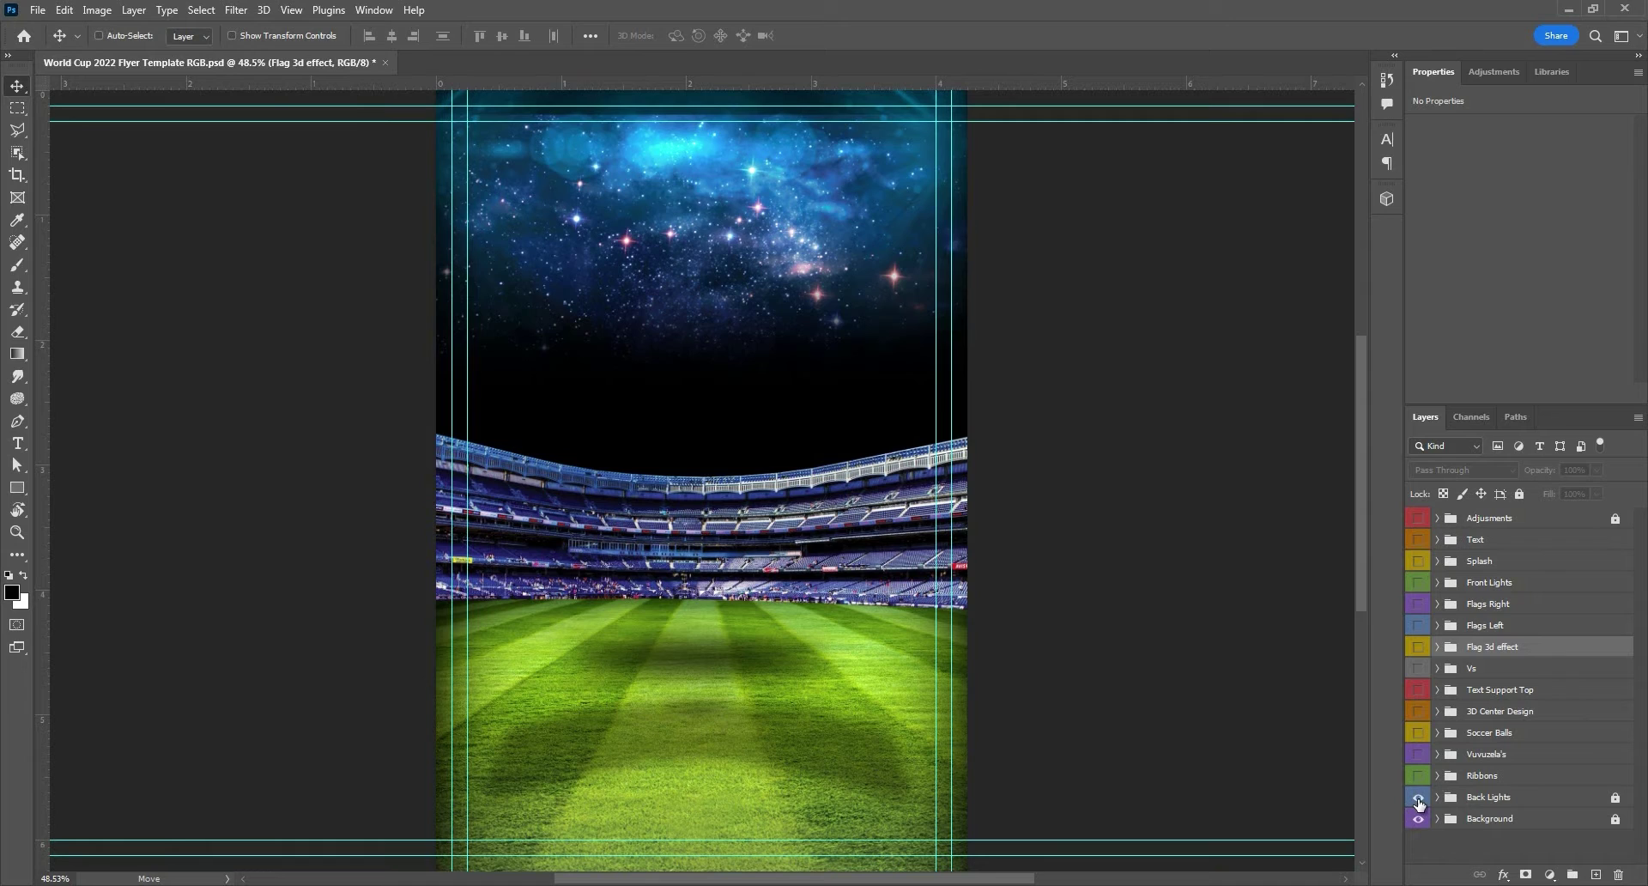
Step: Show the Back Lights, Ribbons, Vuvuzela's and Soccer Balls groups
{"action": "left_click", "coordinate": [1418, 798]}
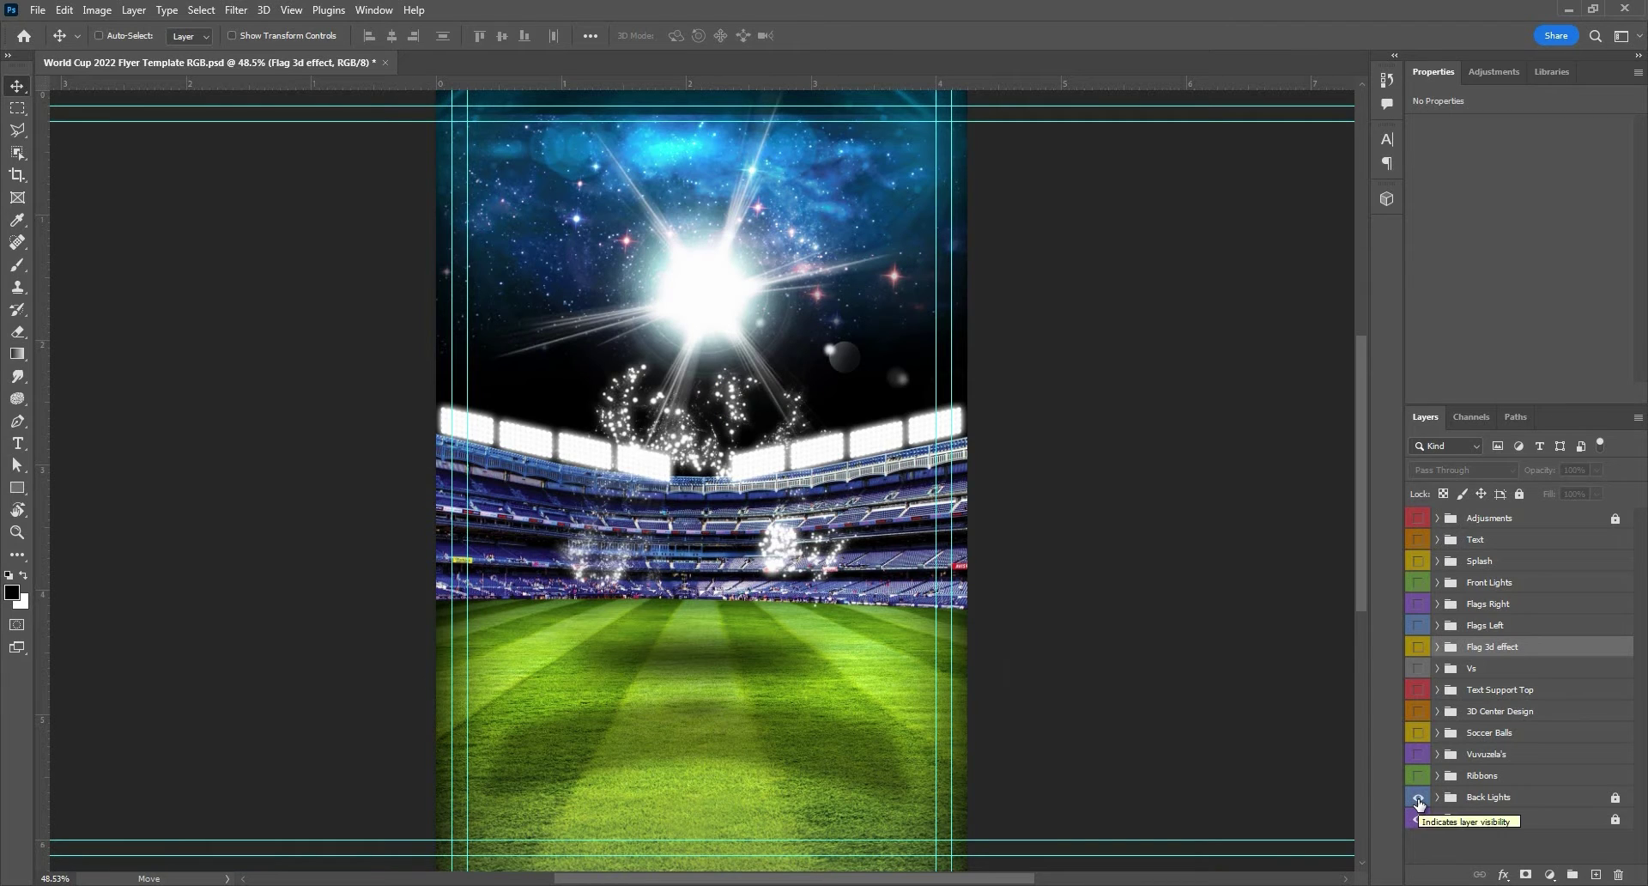
{"action": "left_click", "coordinate": [1419, 777]}
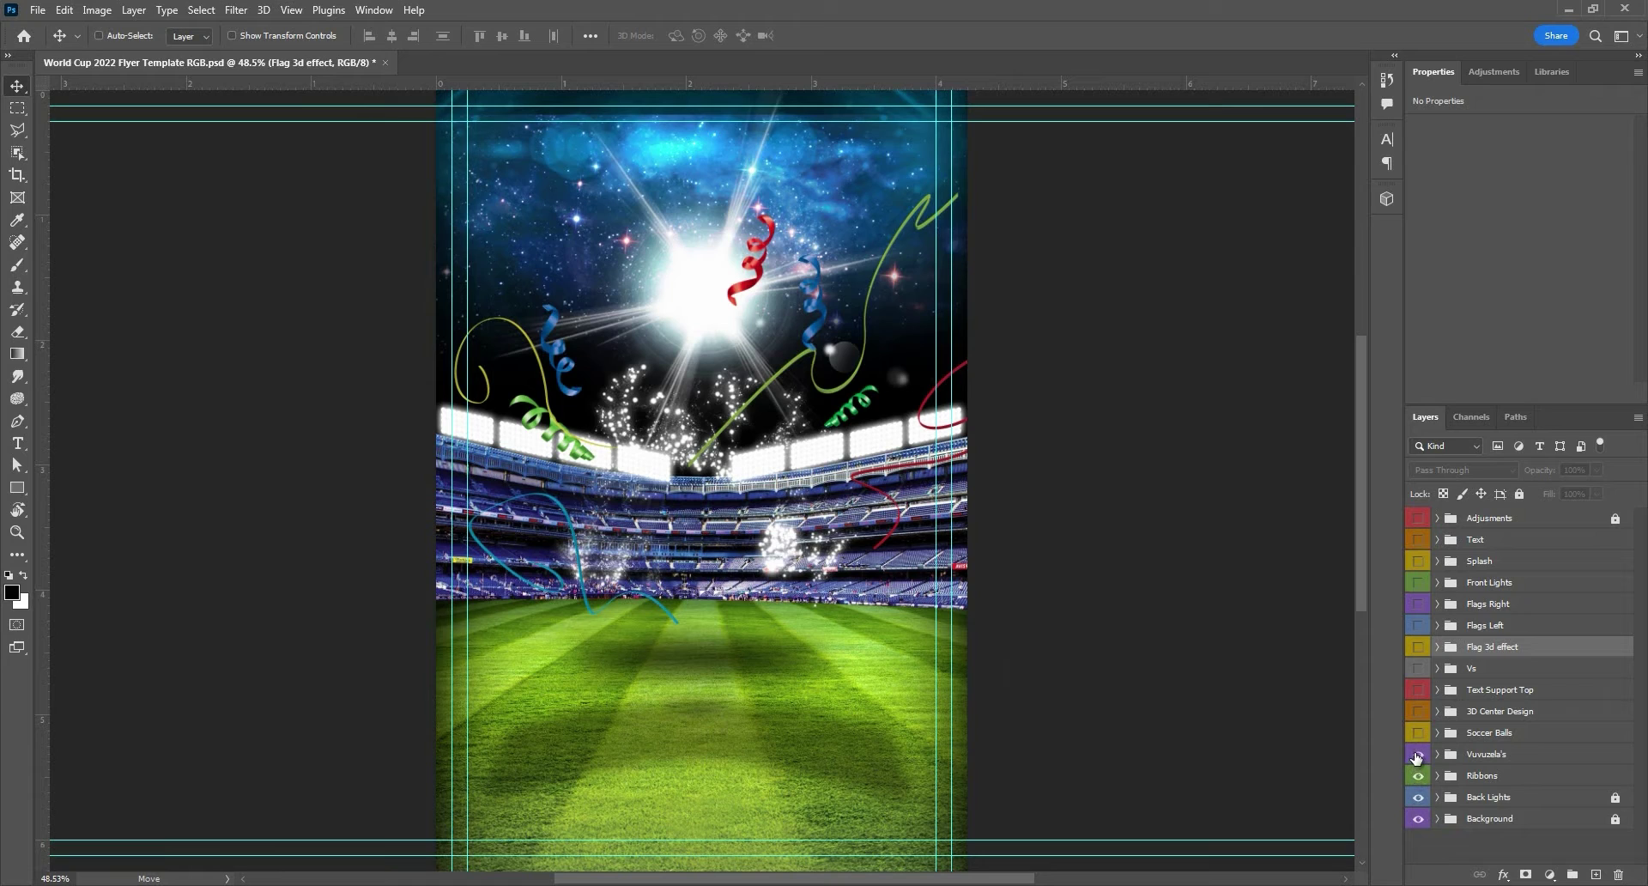
{"action": "left_click", "coordinate": [1417, 755]}
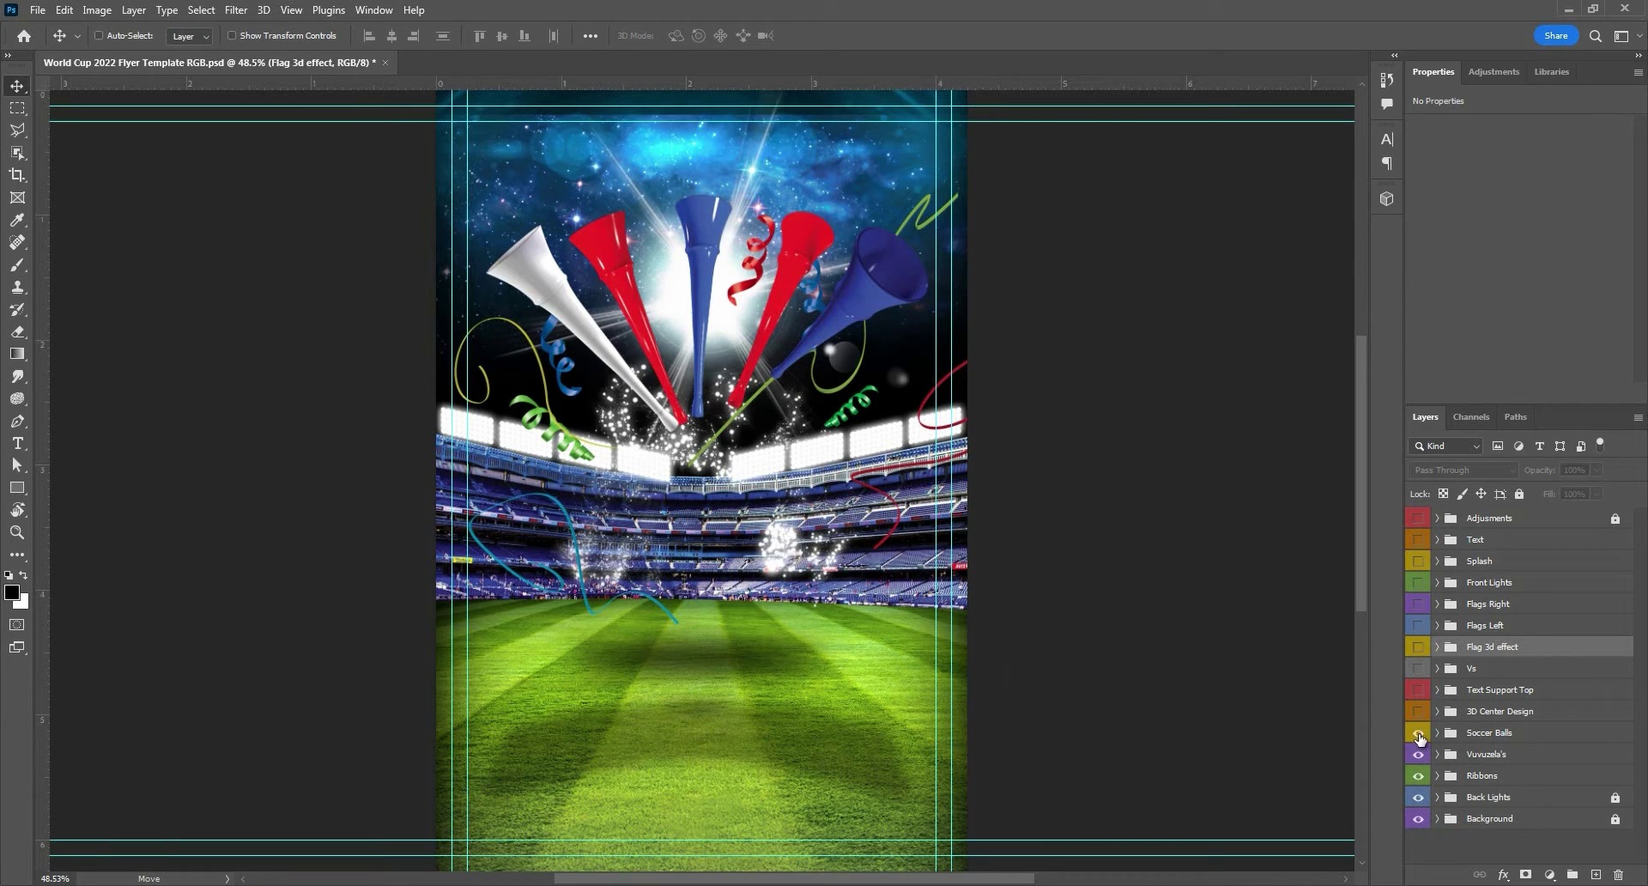
{"action": "left_click", "coordinate": [1418, 732]}
Step: Keep the flag-covered Ball Qatar 2022 over the classic ball and show the 3D WORLD CUP 2022 title
{"action": "left_click", "coordinate": [1436, 732]}
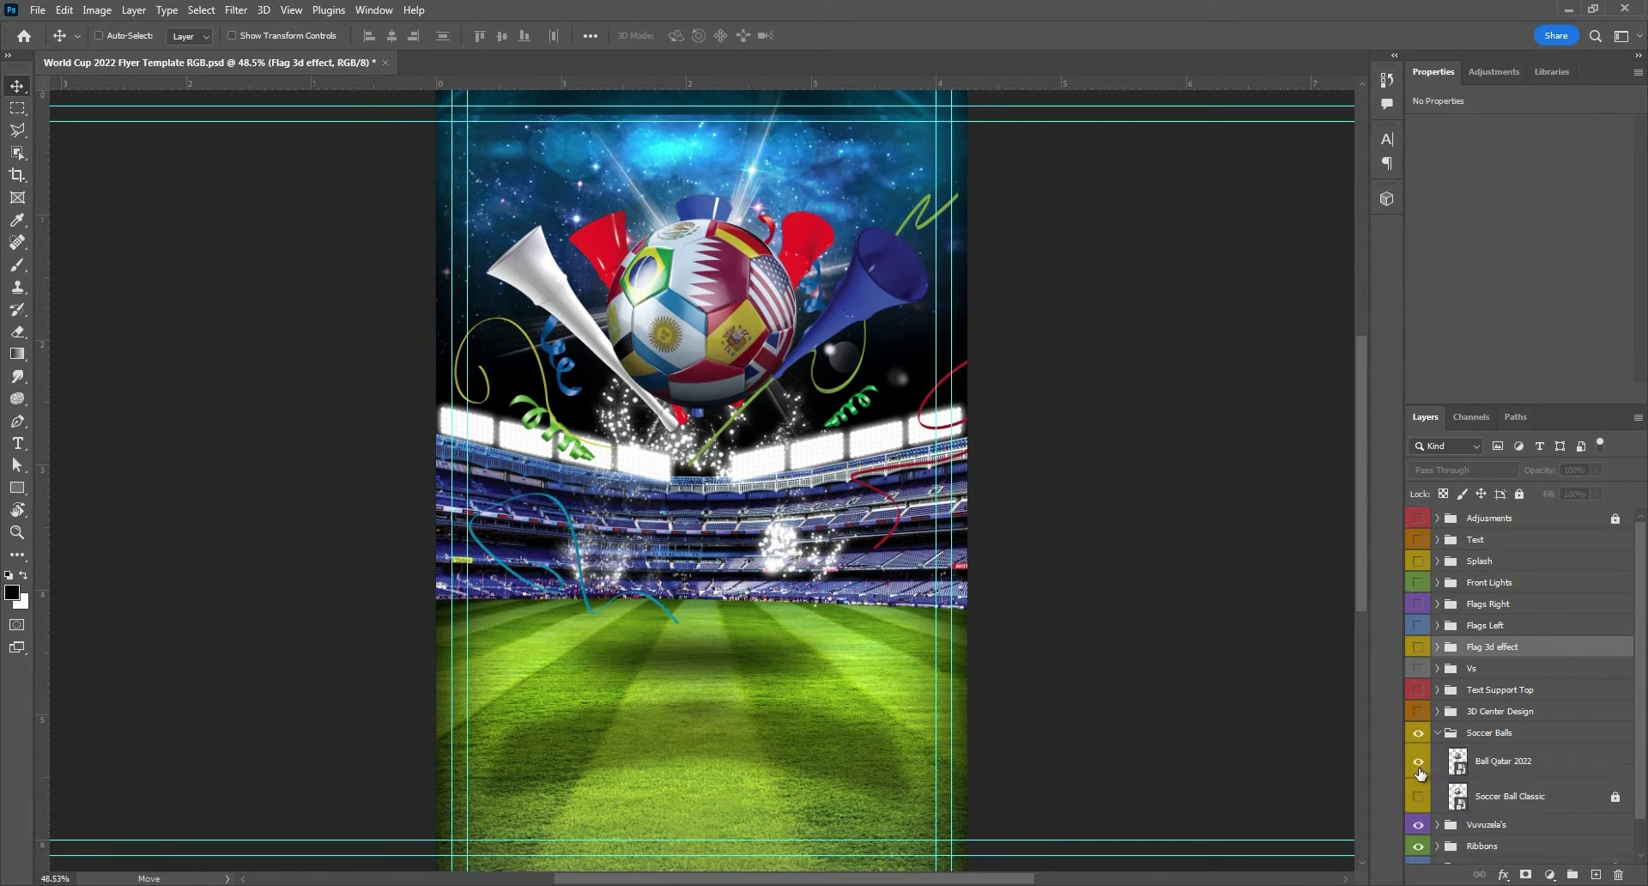
{"action": "left_click", "coordinate": [1418, 797]}
{"action": "left_click", "coordinate": [1419, 760]}
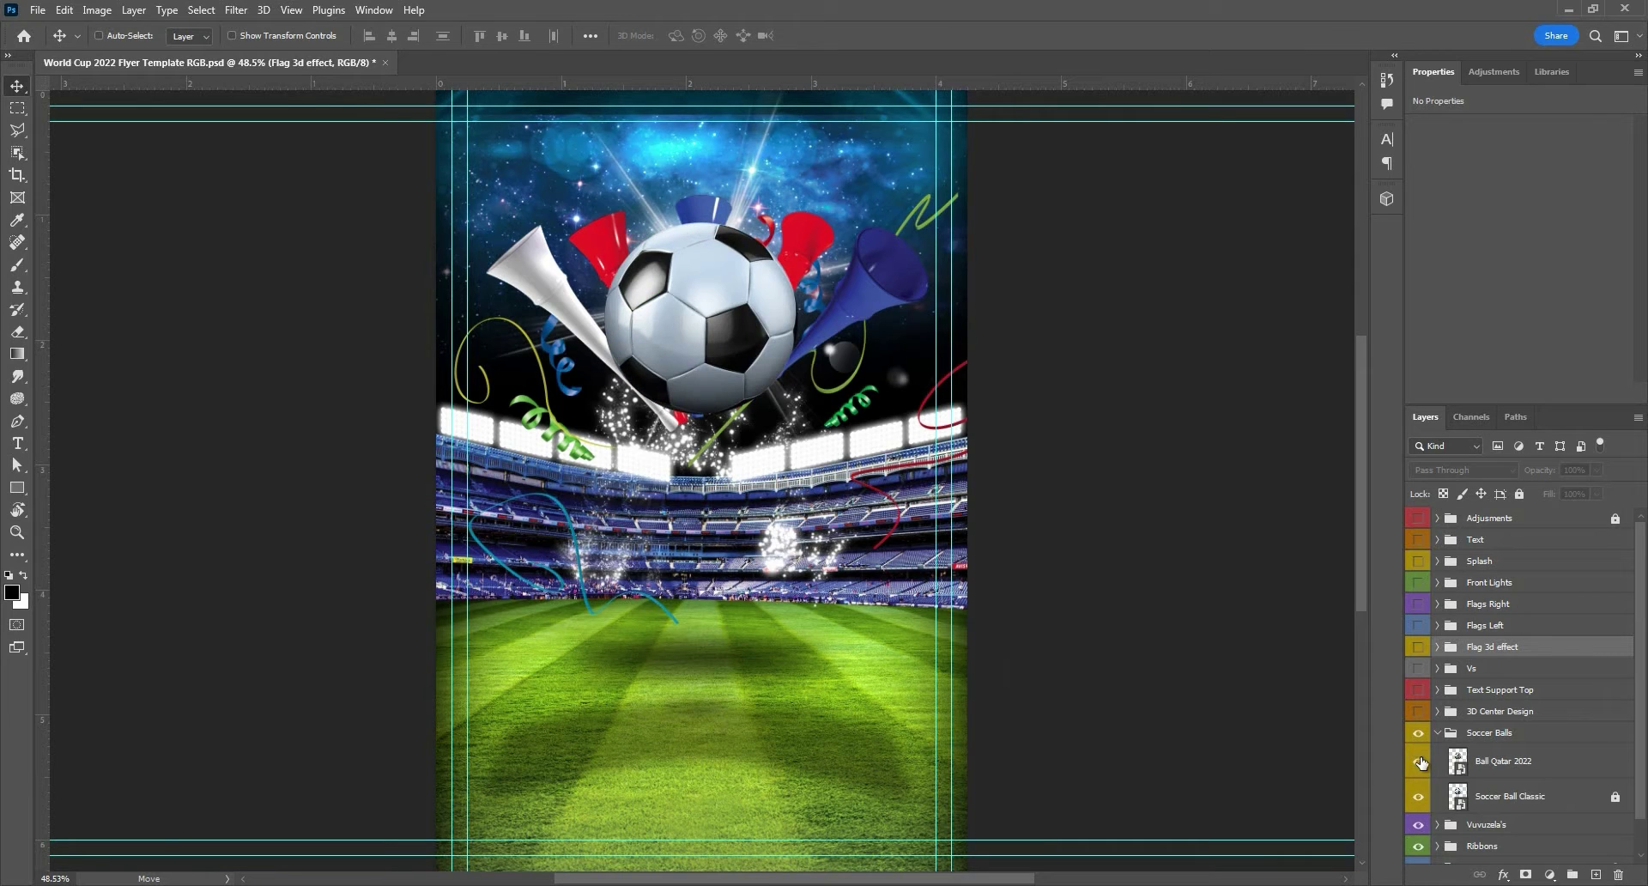
{"action": "left_click", "coordinate": [1419, 760]}
{"action": "left_click", "coordinate": [1418, 797]}
{"action": "left_click", "coordinate": [1436, 732]}
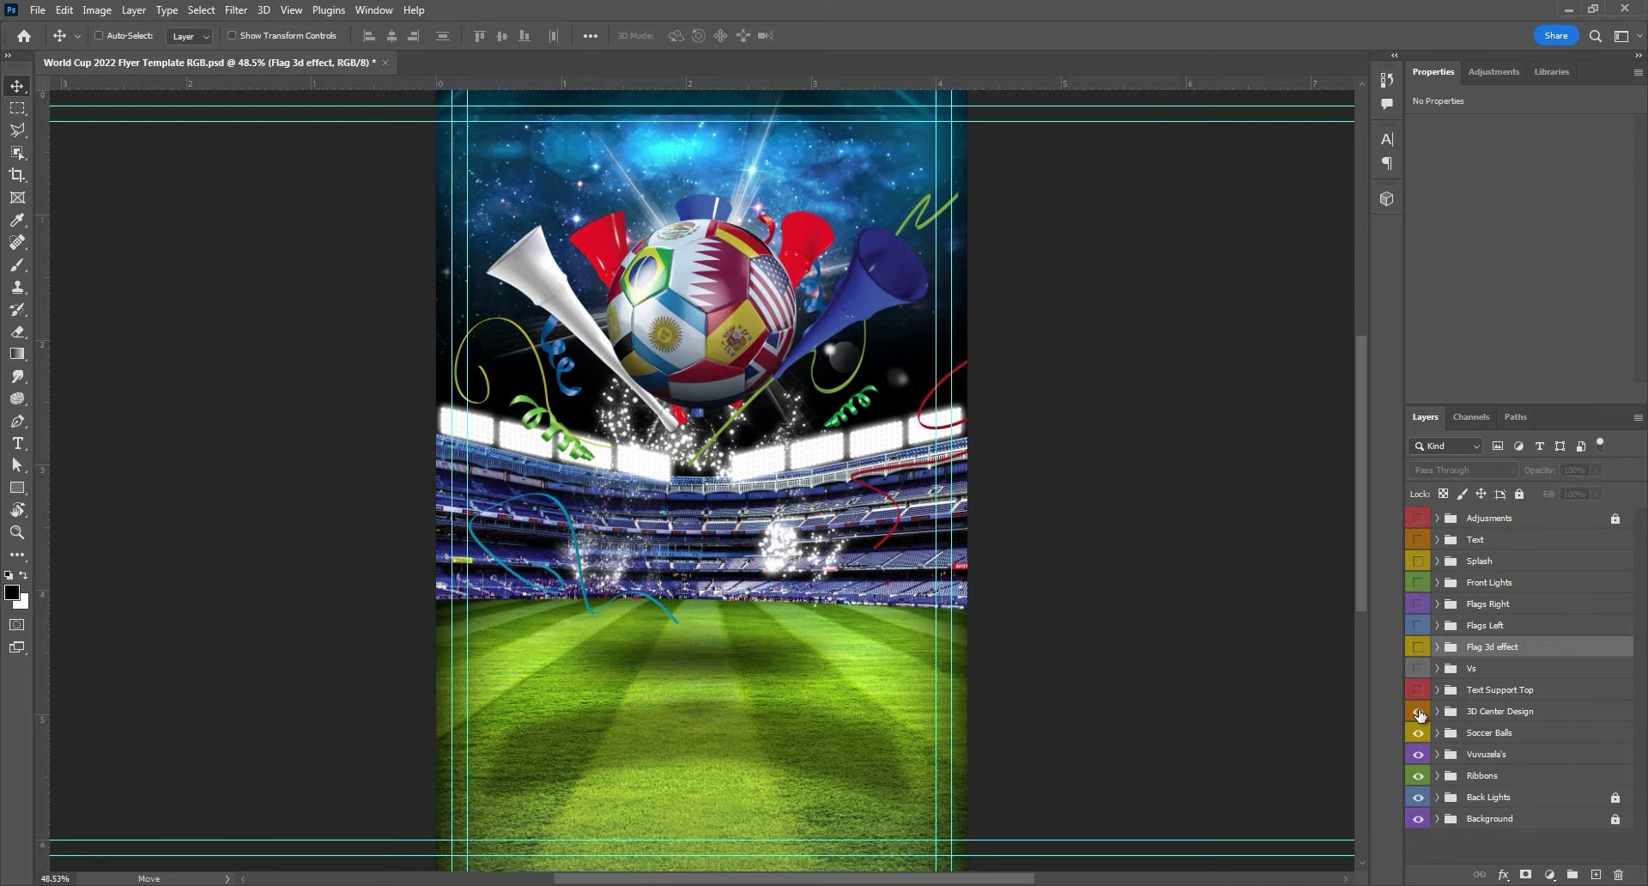
{"action": "left_click", "coordinate": [1417, 710]}
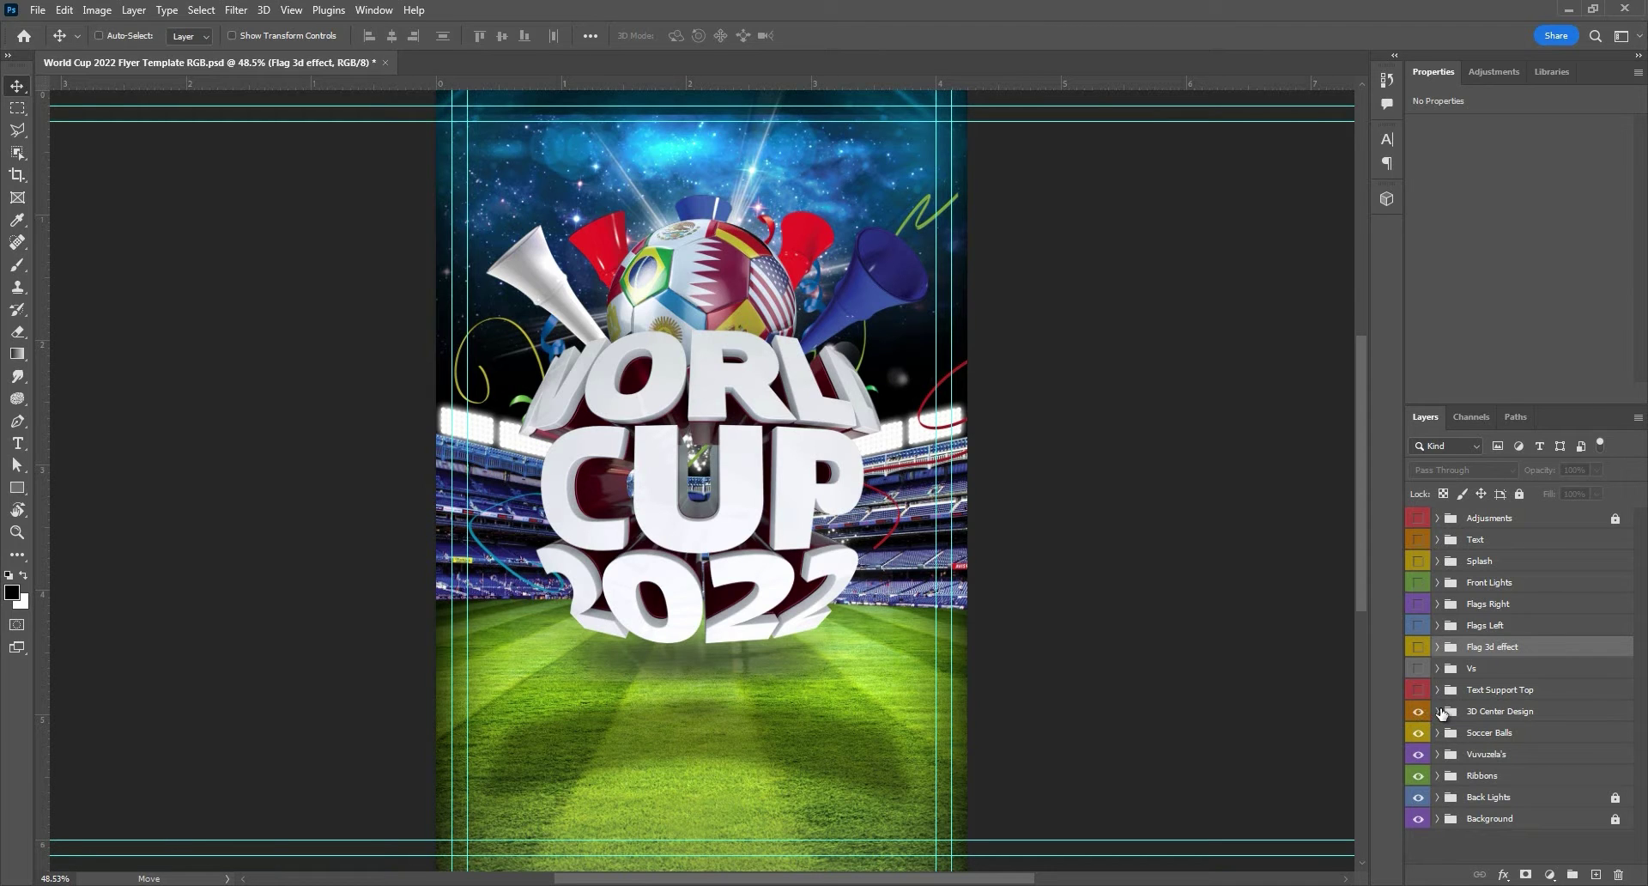
{"action": "left_click", "coordinate": [1437, 711]}
{"action": "double_click", "coordinate": [1454, 743]}
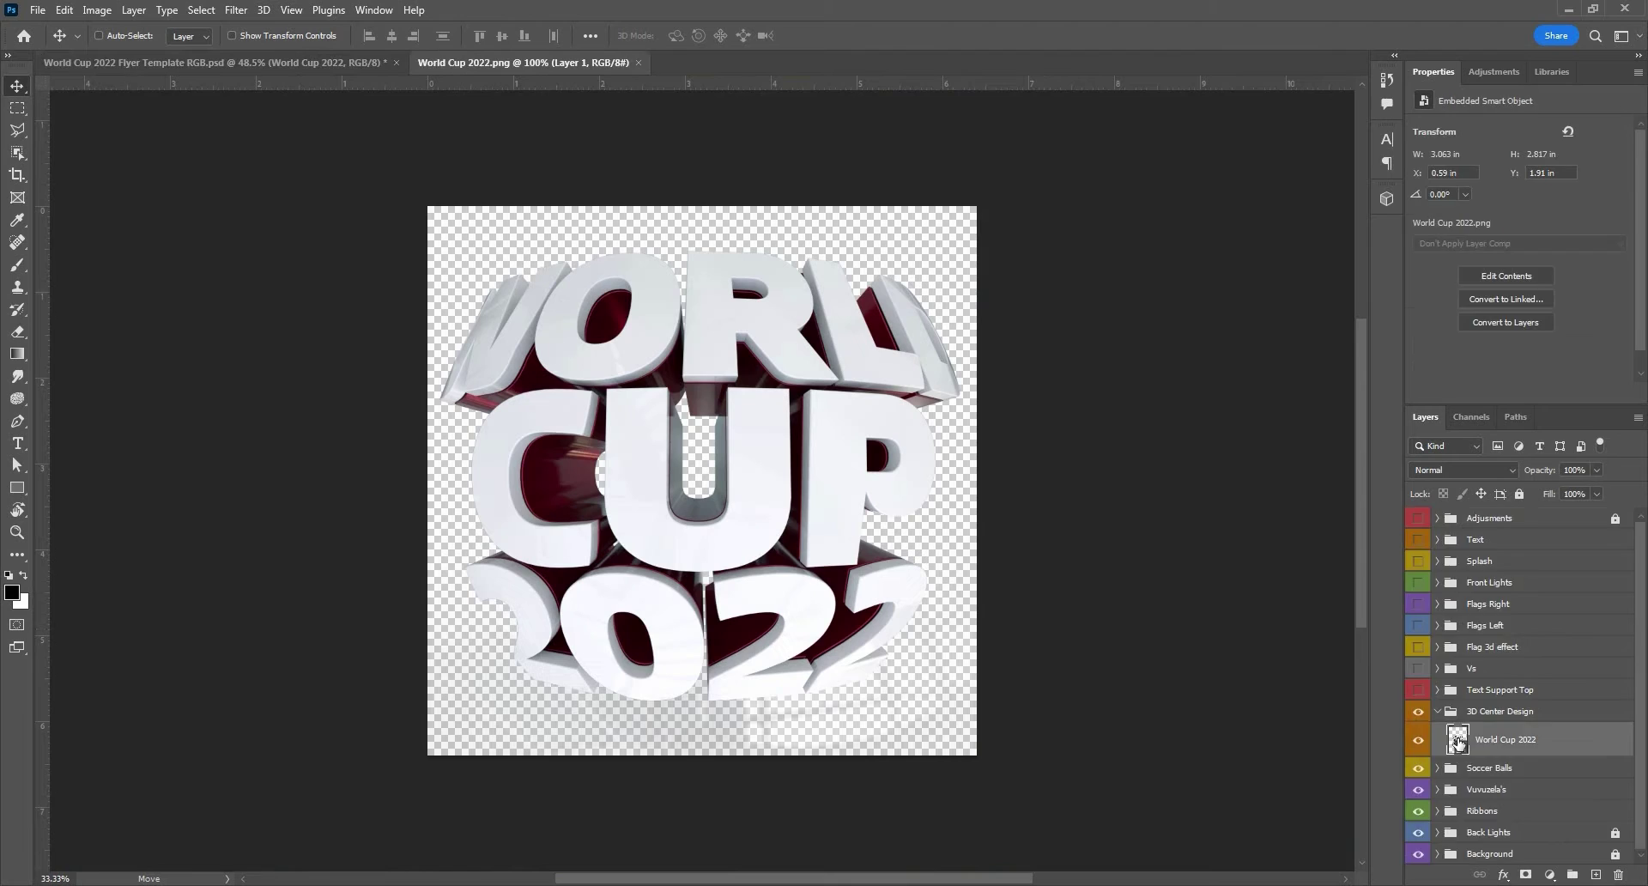
{"action": "right_click", "coordinate": [686, 485]}
{"action": "left_click", "coordinate": [721, 507]}
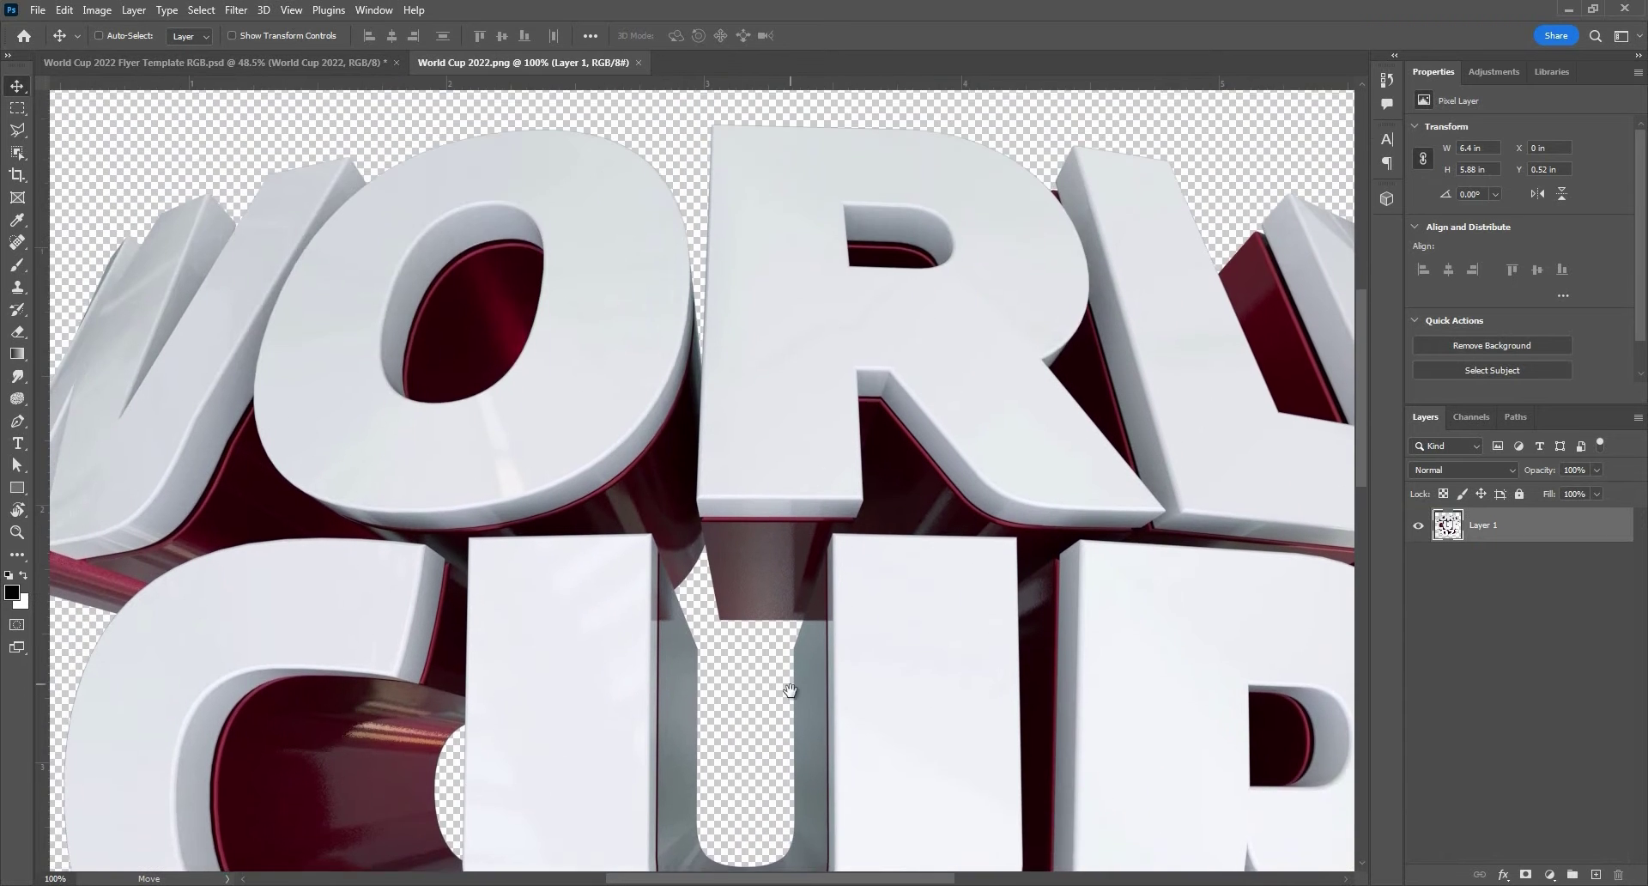
{"action": "left_click_drag", "start_coordinate": [790, 690], "coordinate": [729, 394]}
{"action": "left_click", "coordinate": [777, 548], "text": "alt"}
{"action": "left_click", "coordinate": [776, 548], "text": "alt"}
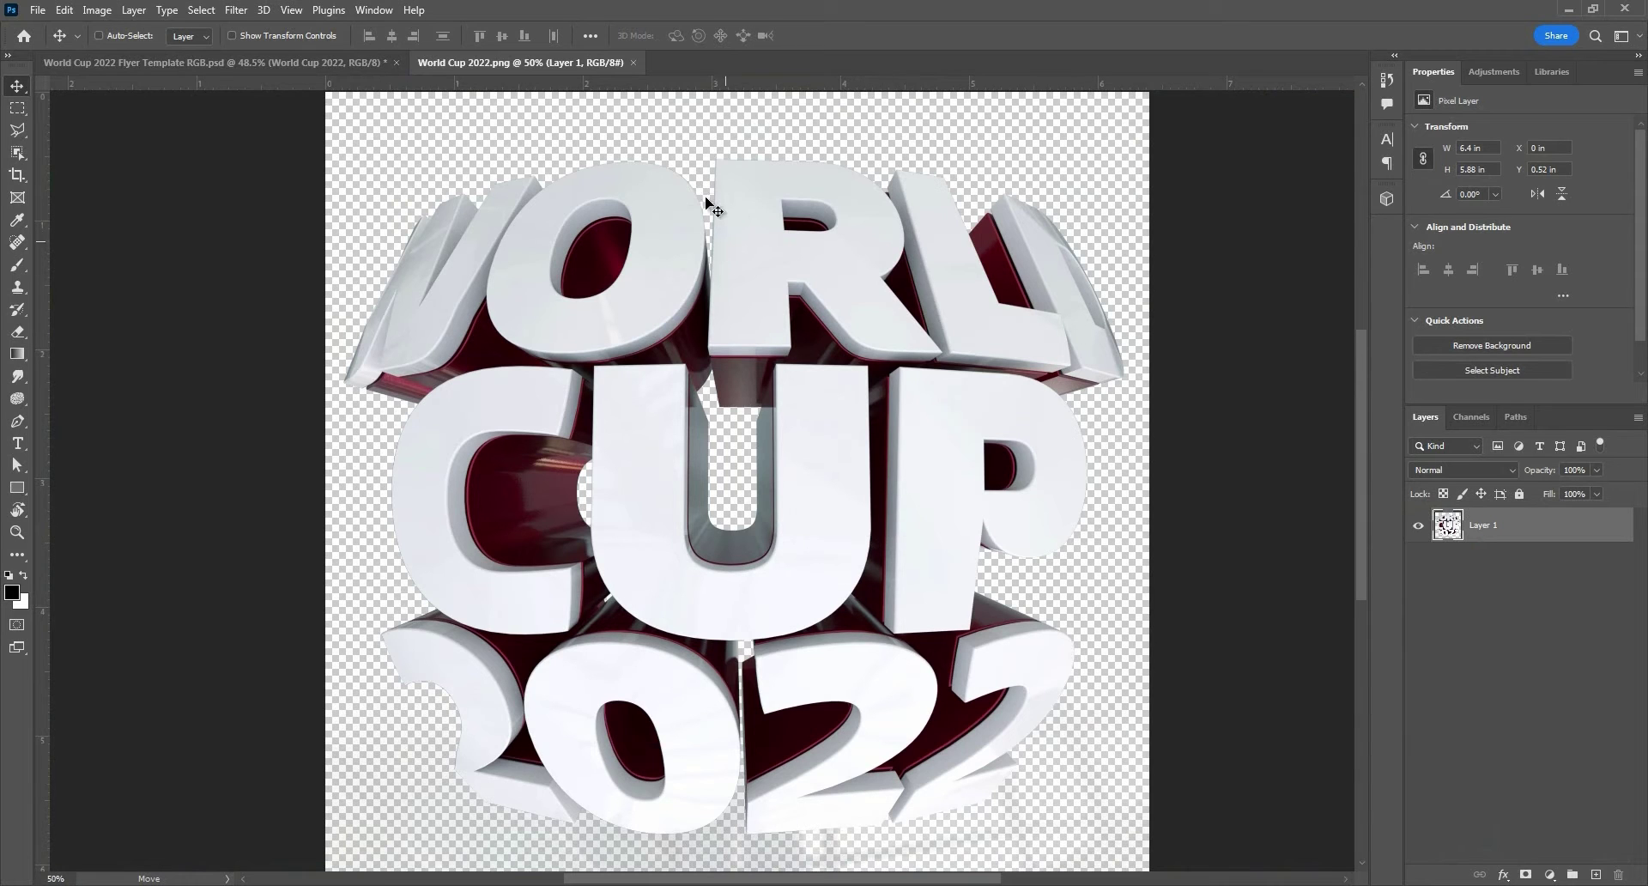
{"action": "left_click", "coordinate": [634, 64]}
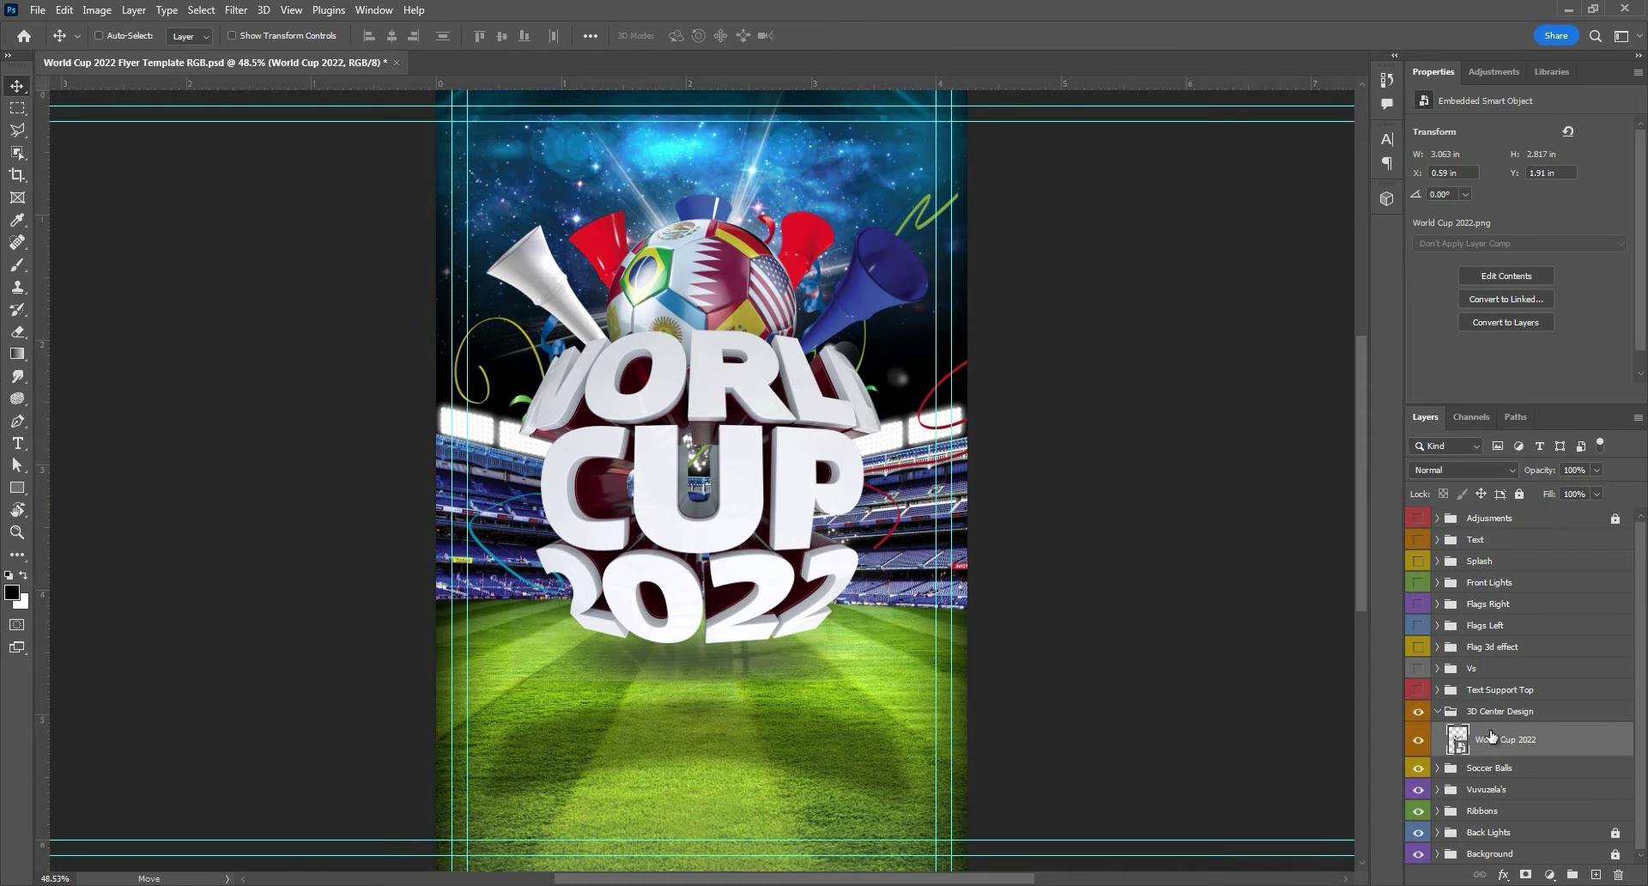
Step: Show the silver text supports and the VS badge, keeping its black variant
{"action": "left_click", "coordinate": [1433, 711]}
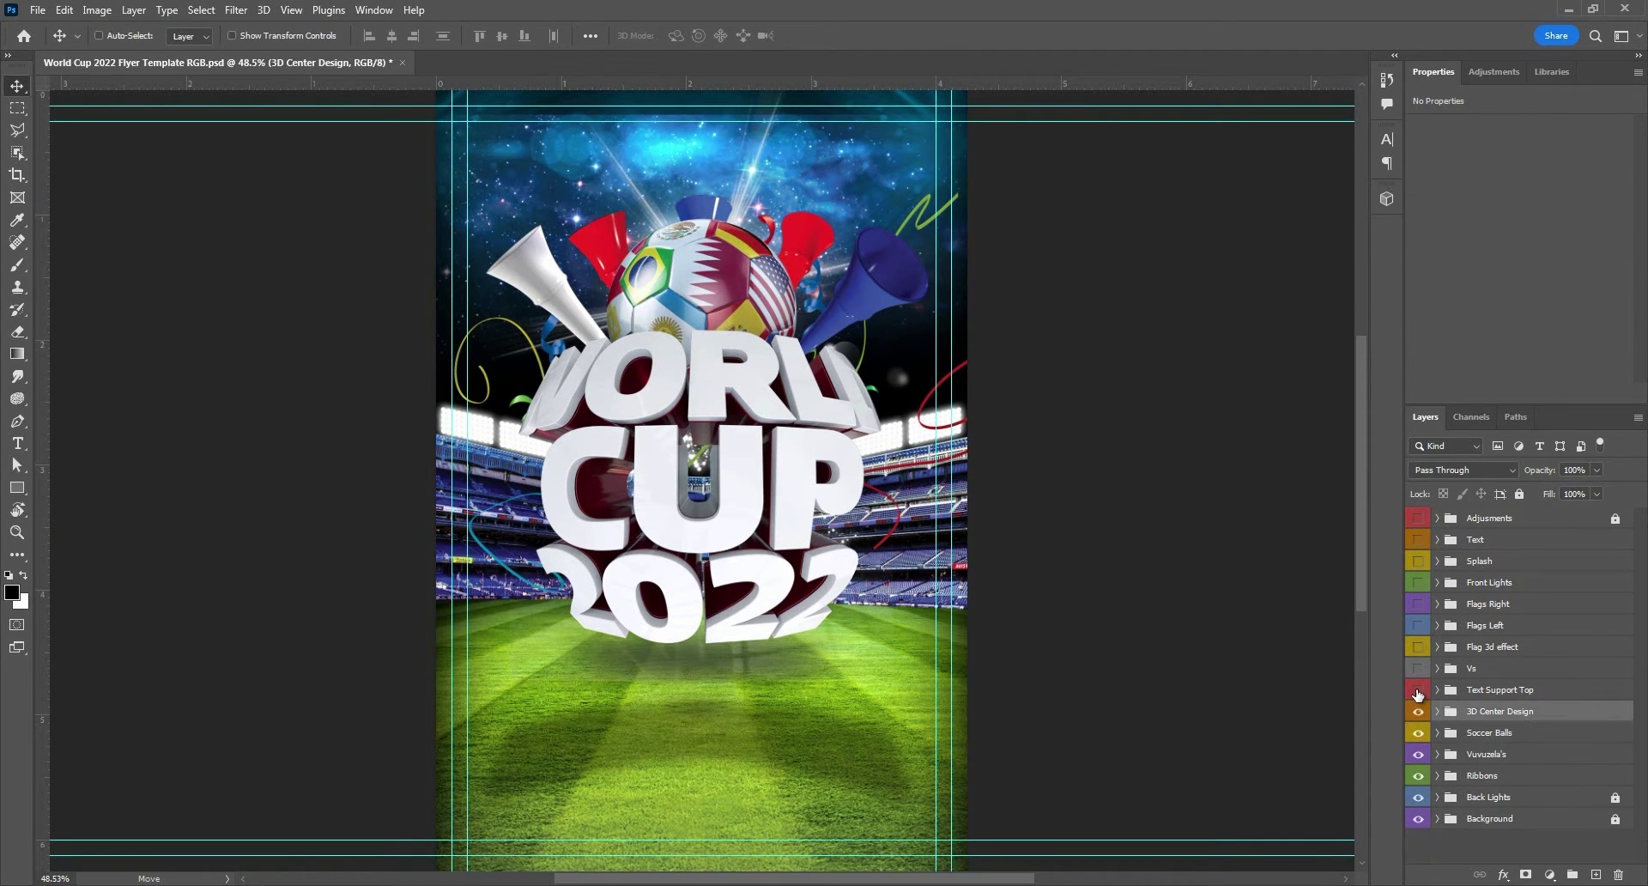
{"action": "left_click", "coordinate": [1417, 689]}
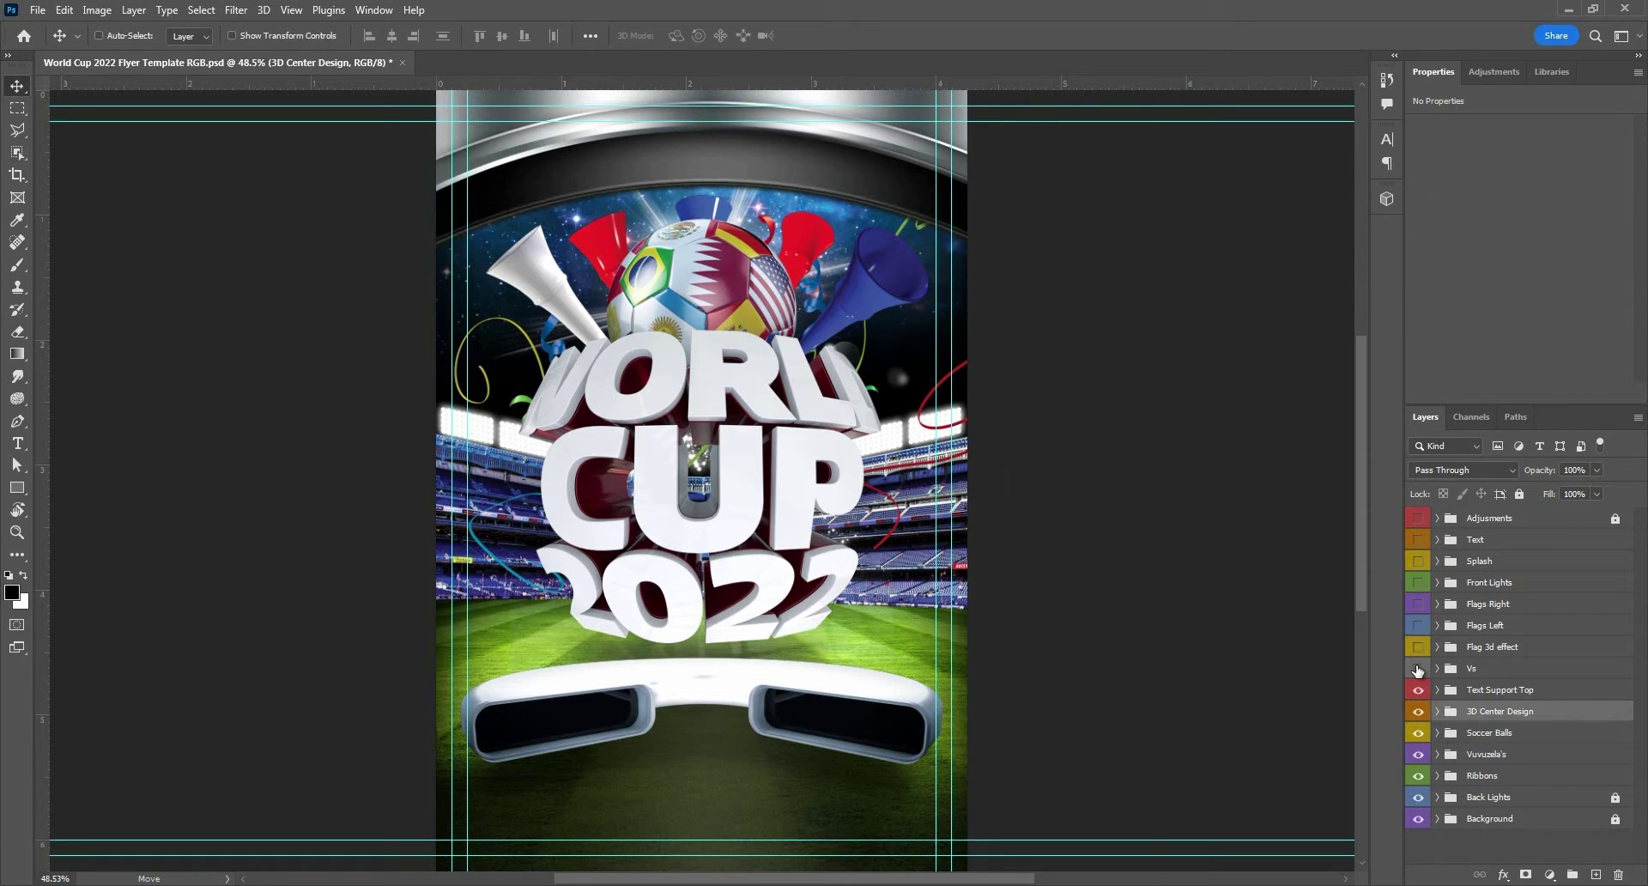
{"action": "left_click", "coordinate": [1417, 668]}
{"action": "left_click", "coordinate": [1437, 667]}
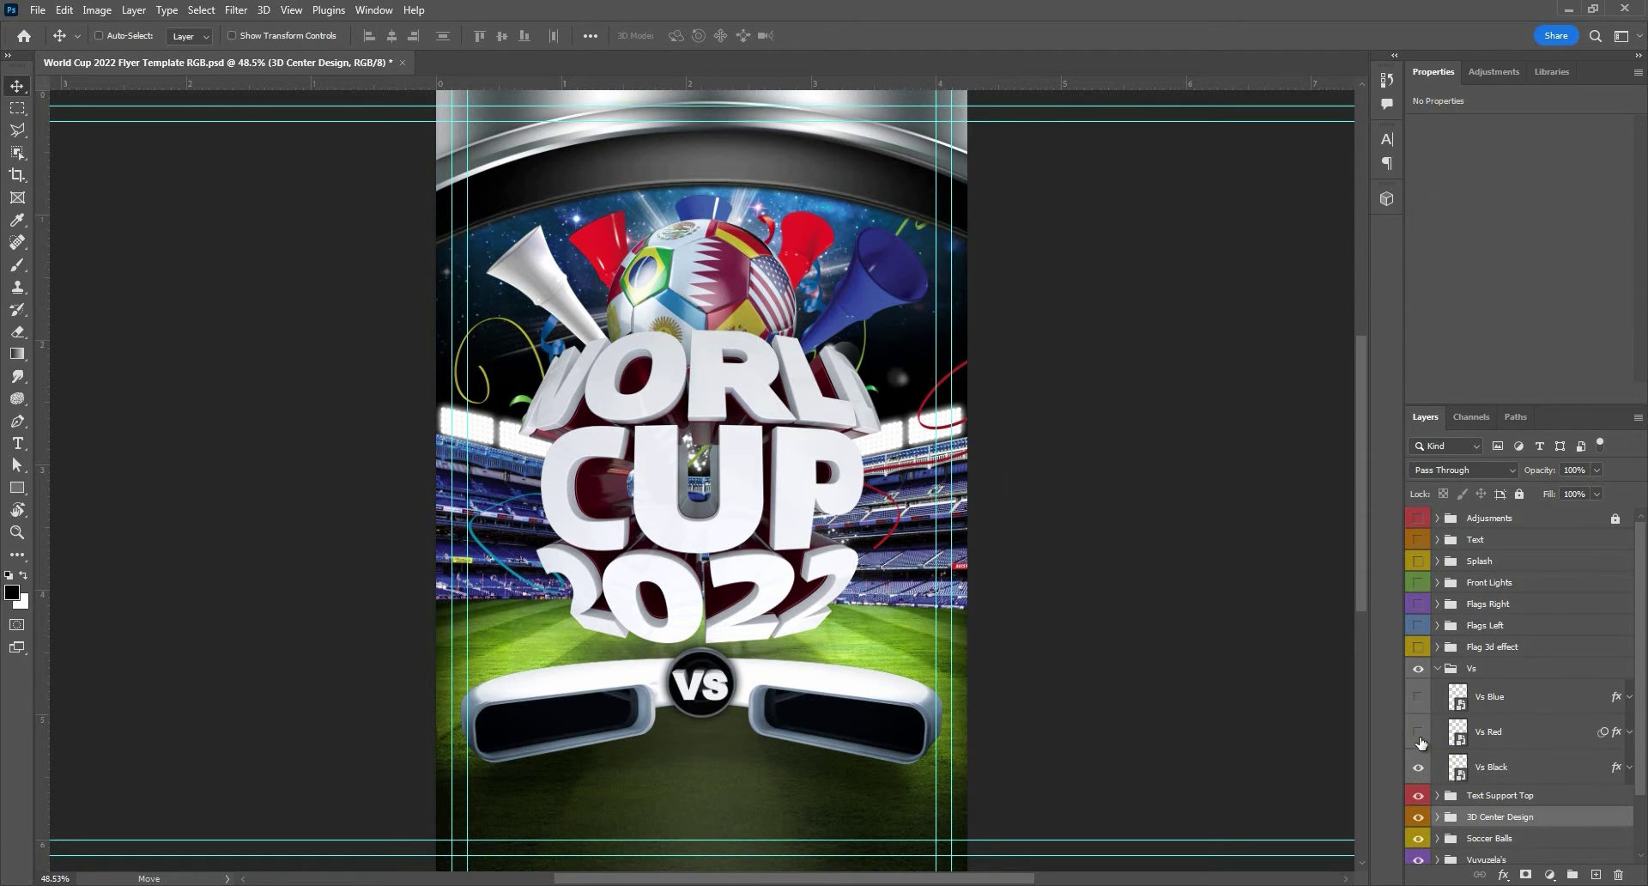
{"action": "left_click", "coordinate": [1418, 734]}
{"action": "left_click", "coordinate": [1420, 698]}
{"action": "left_click", "coordinate": [1420, 697]}
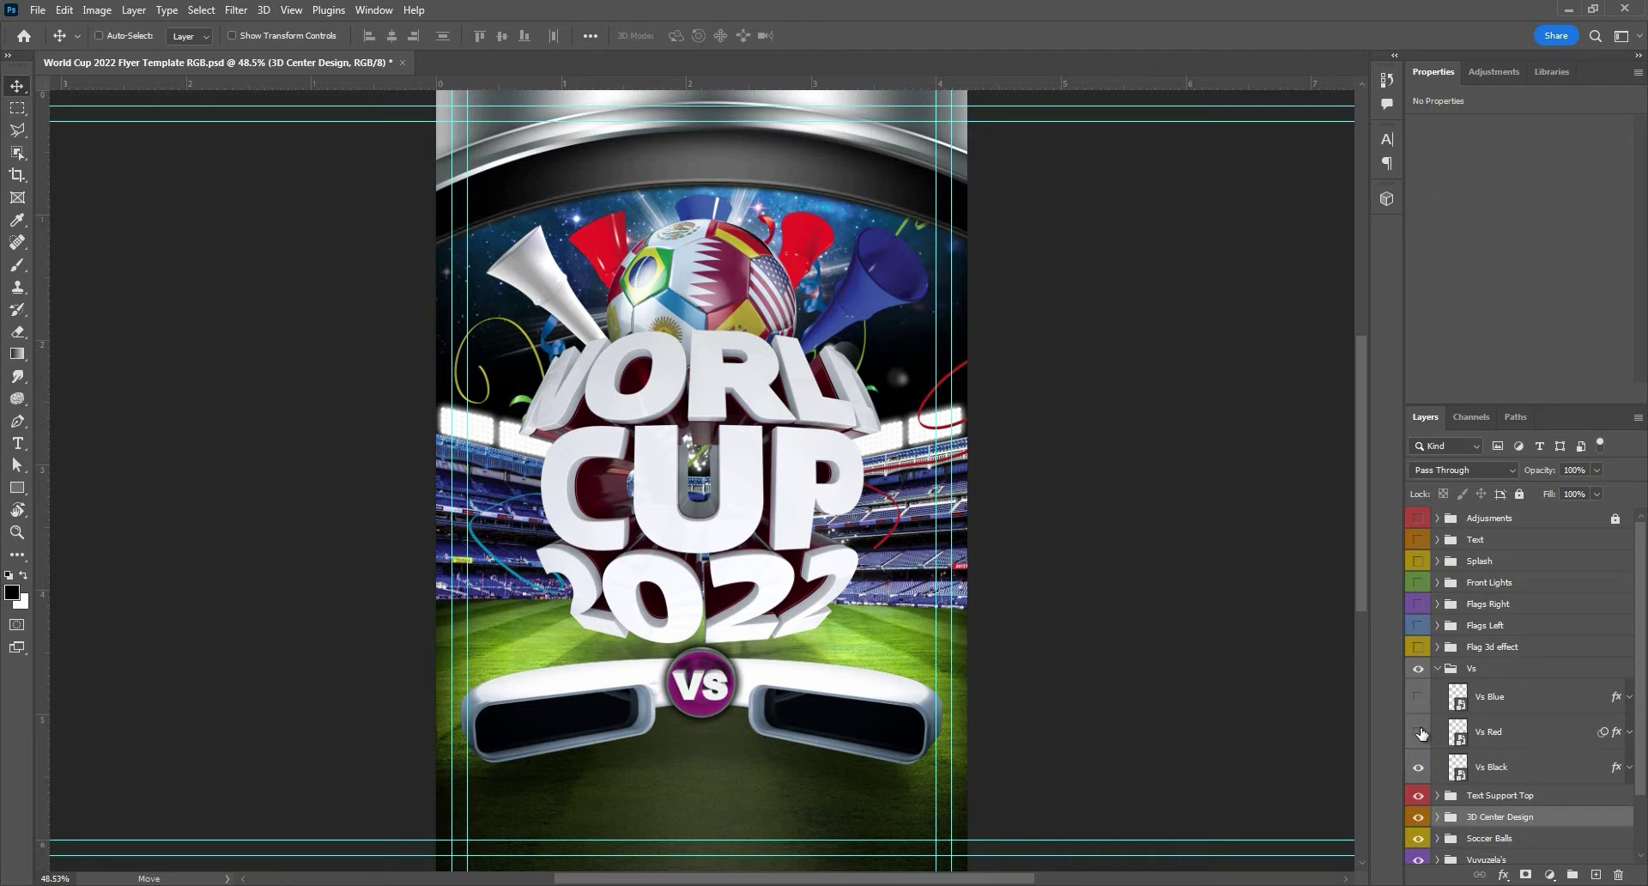
{"action": "left_click", "coordinate": [1418, 732]}
{"action": "left_click", "coordinate": [1448, 669]}
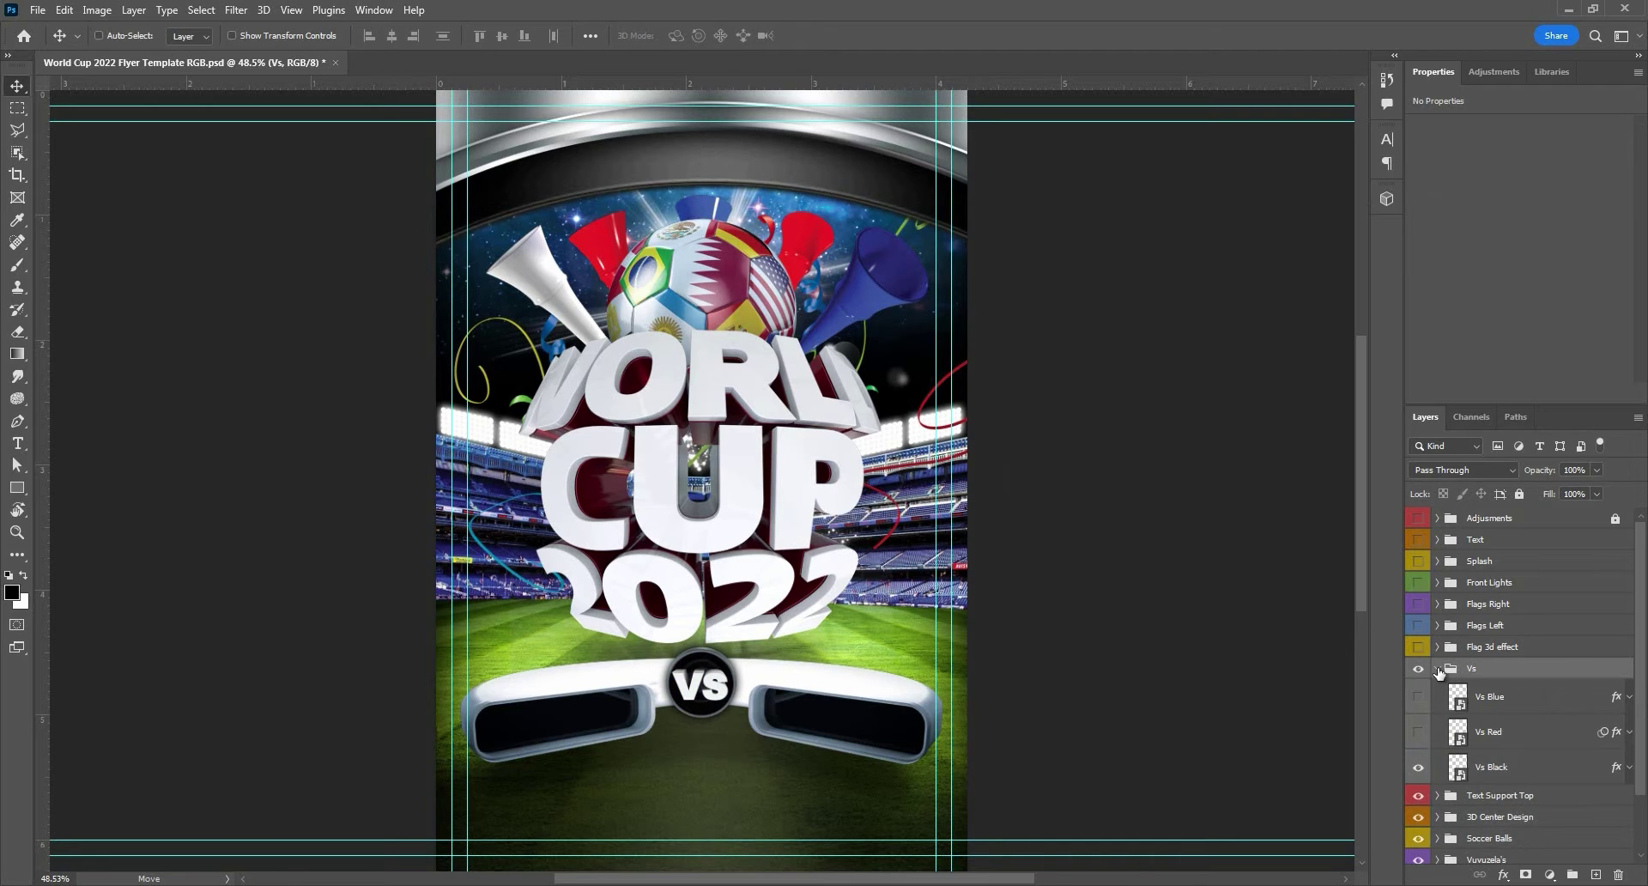
{"action": "left_click", "coordinate": [1437, 668]}
Step: Show the Qatar flag on the right and Netherlands flag on the left, leaving the flag 3D effect off
{"action": "left_click", "coordinate": [1418, 648]}
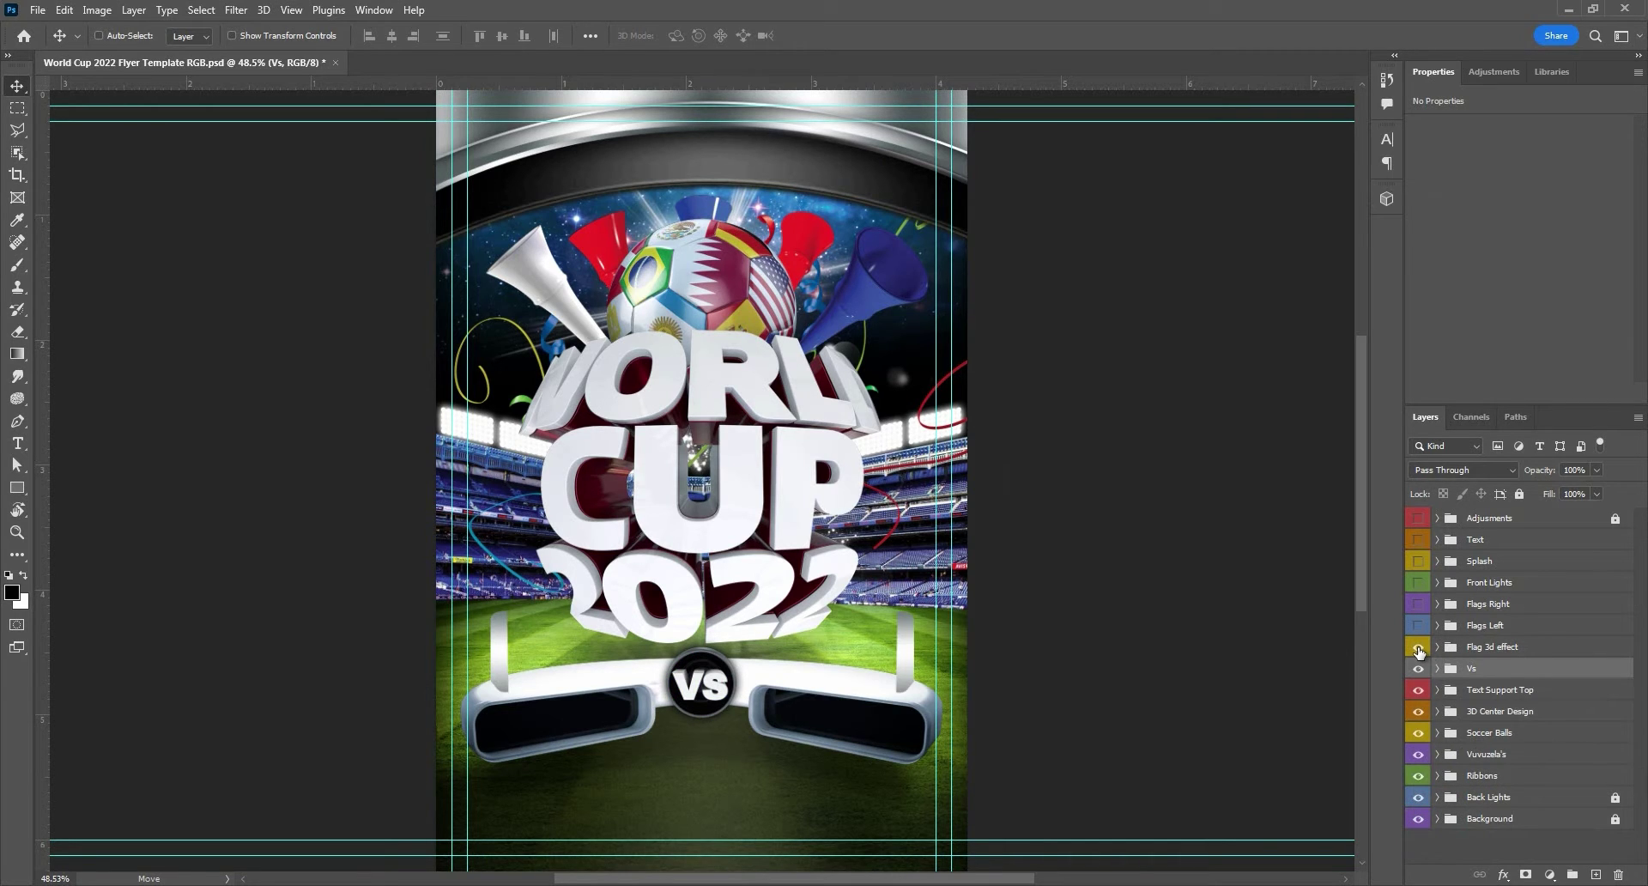
{"action": "left_click", "coordinate": [1418, 648]}
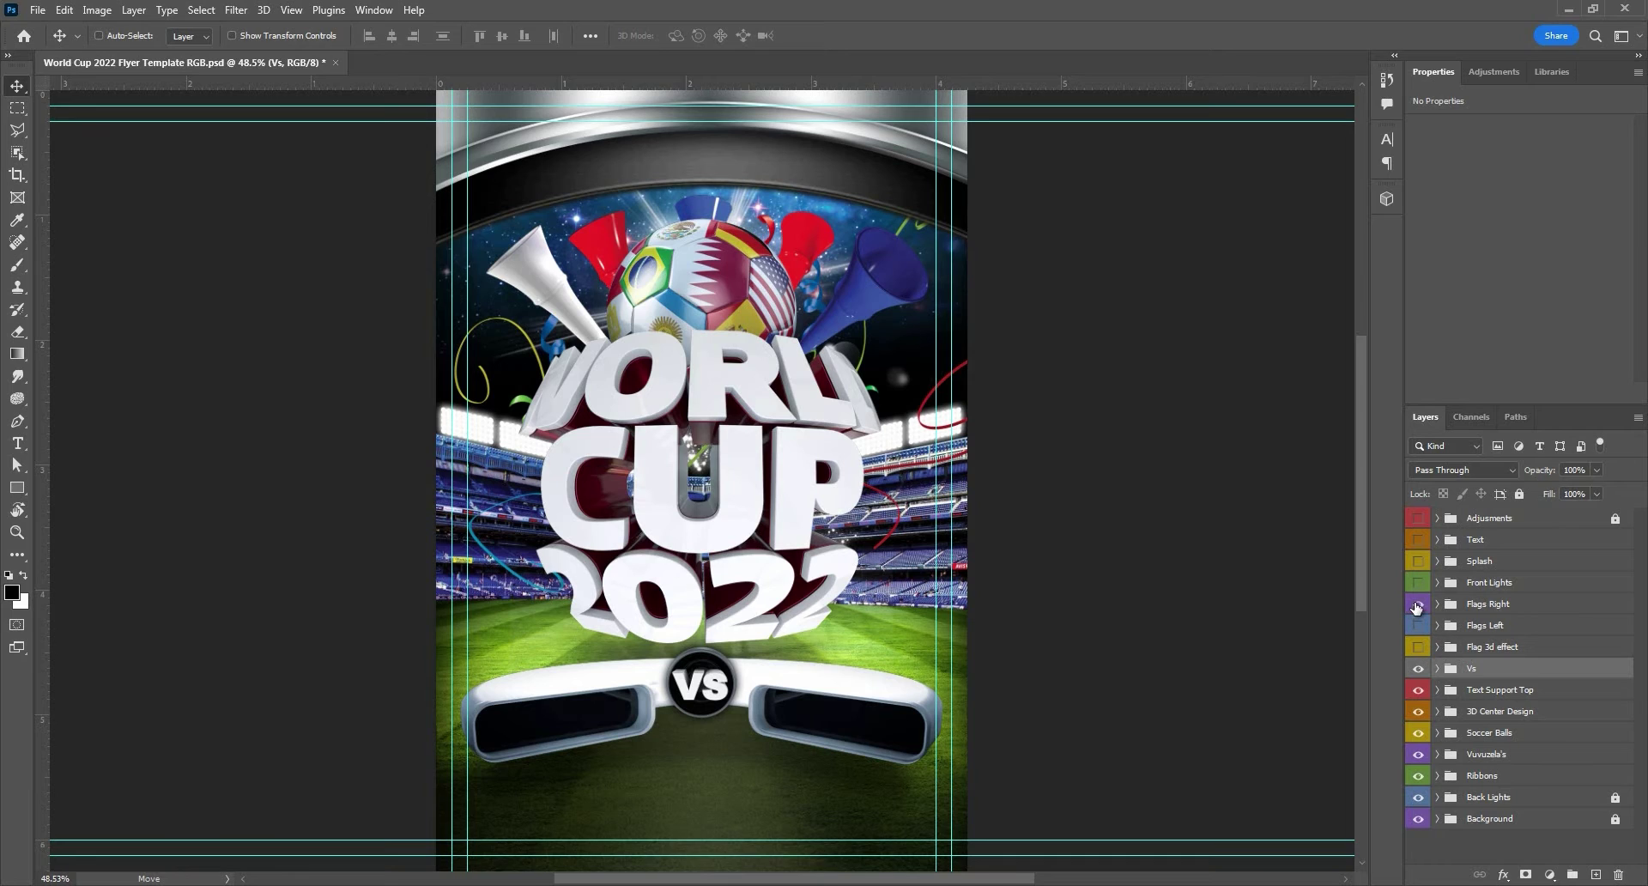
{"action": "left_click", "coordinate": [1417, 605]}
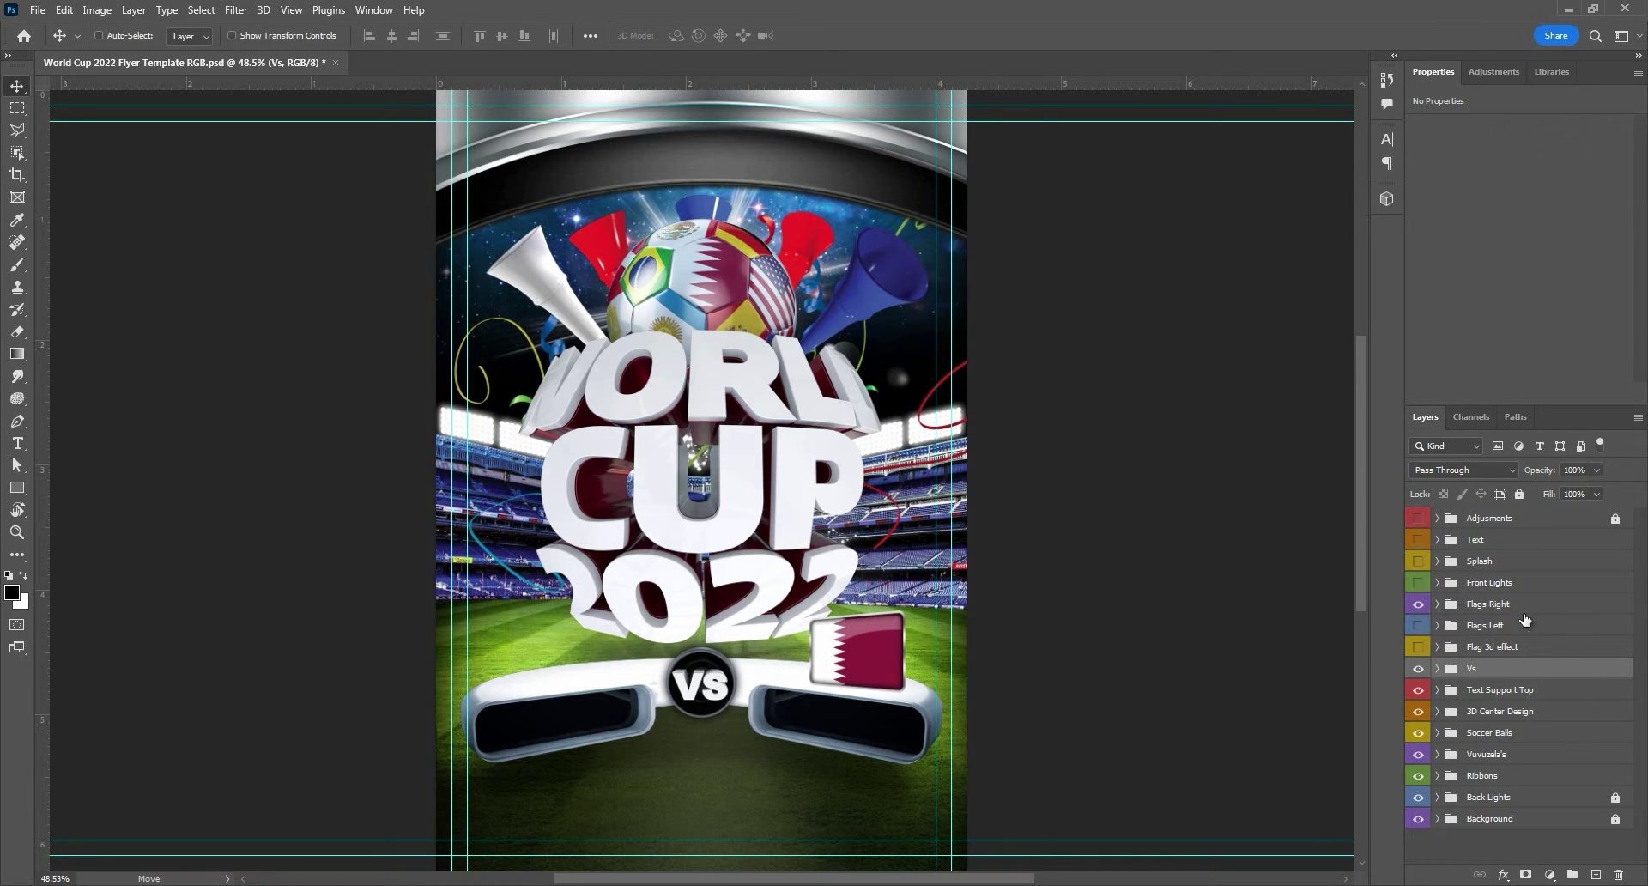
{"action": "left_click", "coordinate": [1418, 626]}
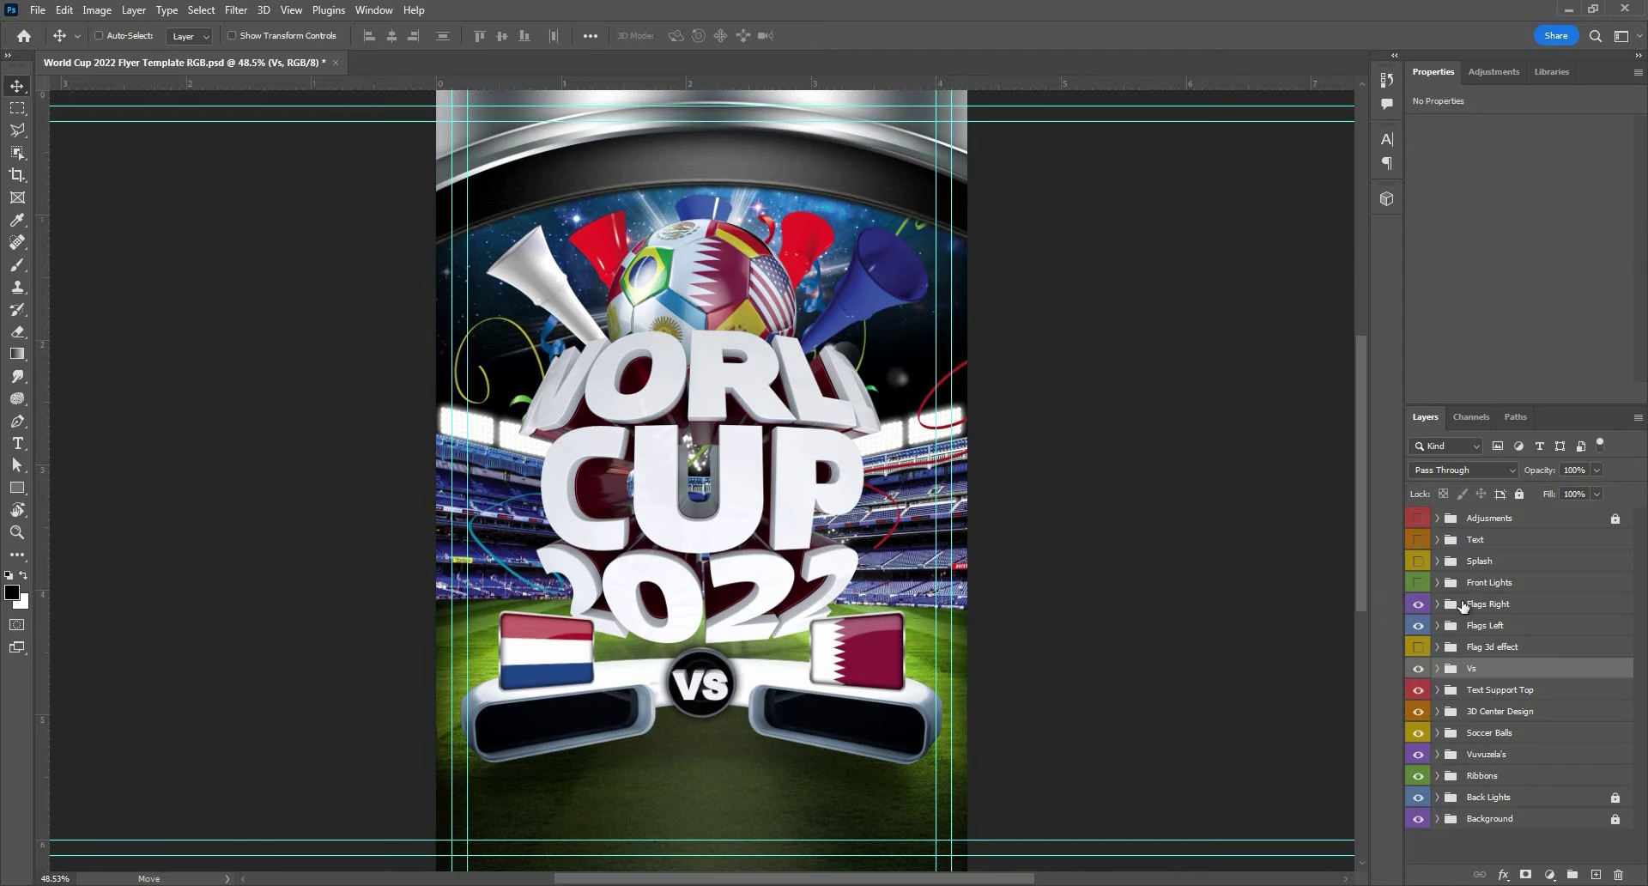
{"action": "left_click", "coordinate": [1436, 625]}
{"action": "scroll", "coordinate": [1478, 656], "scroll_direction": "down", "scroll_amount": 1}
{"action": "scroll", "coordinate": [1478, 656], "scroll_direction": "down", "scroll_amount": 3}
{"action": "scroll", "coordinate": [1478, 652], "scroll_direction": "down", "scroll_amount": 5}
{"action": "scroll", "coordinate": [1478, 652], "scroll_direction": "down", "scroll_amount": 5}
{"action": "scroll", "coordinate": [1482, 720], "scroll_direction": "up", "scroll_amount": 5}
{"action": "scroll", "coordinate": [1491, 759], "scroll_direction": "up", "scroll_amount": 5}
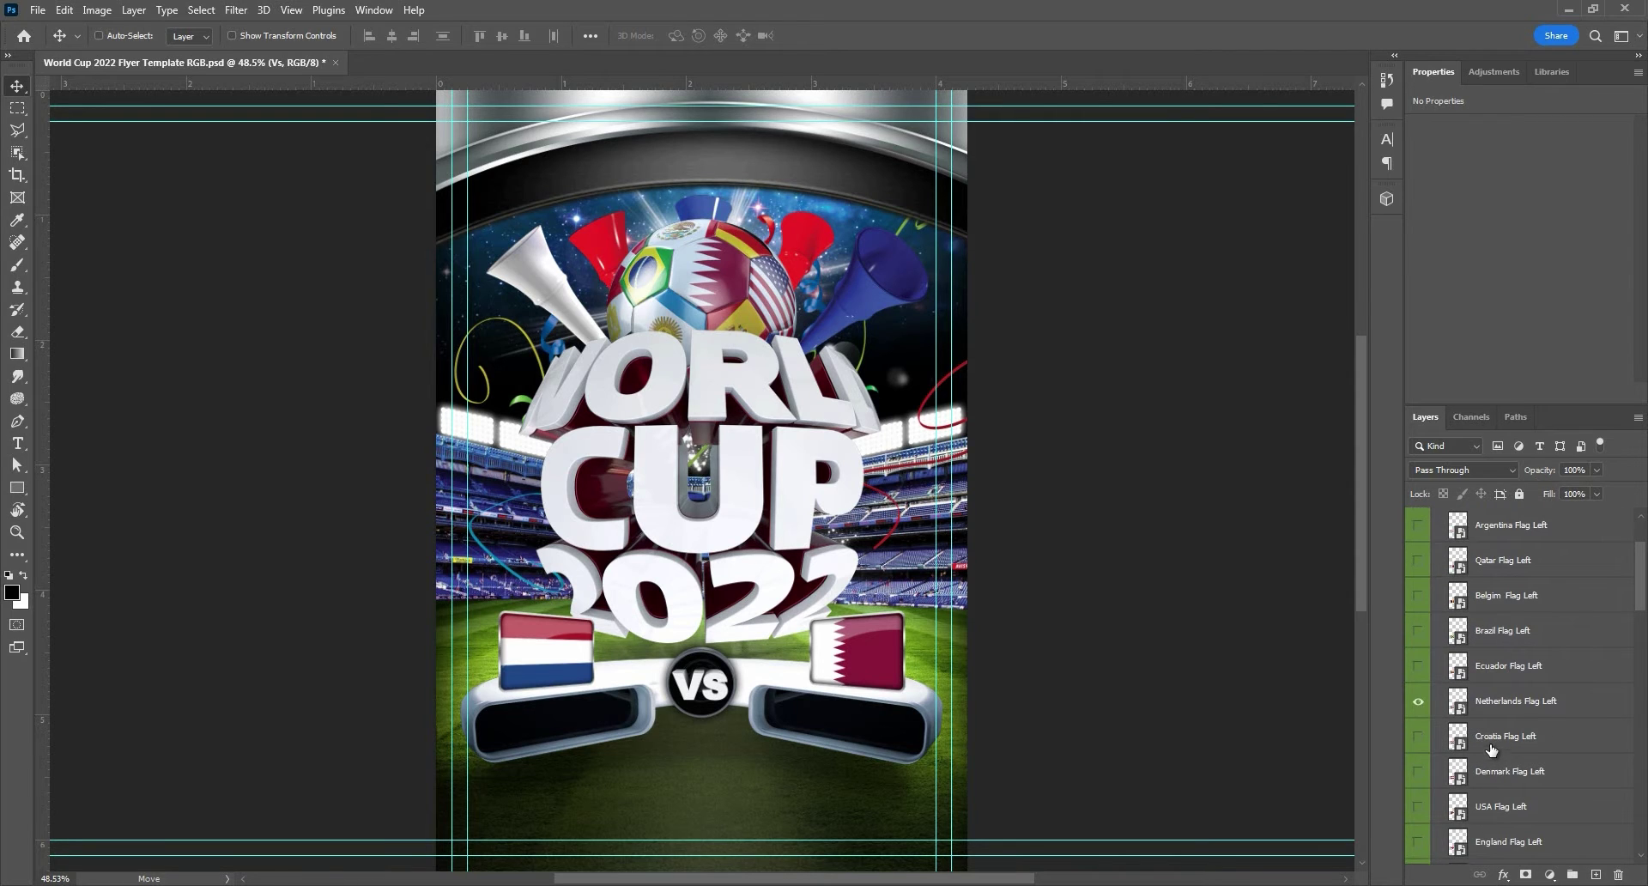
{"action": "scroll", "coordinate": [1490, 750], "scroll_direction": "up", "scroll_amount": 3}
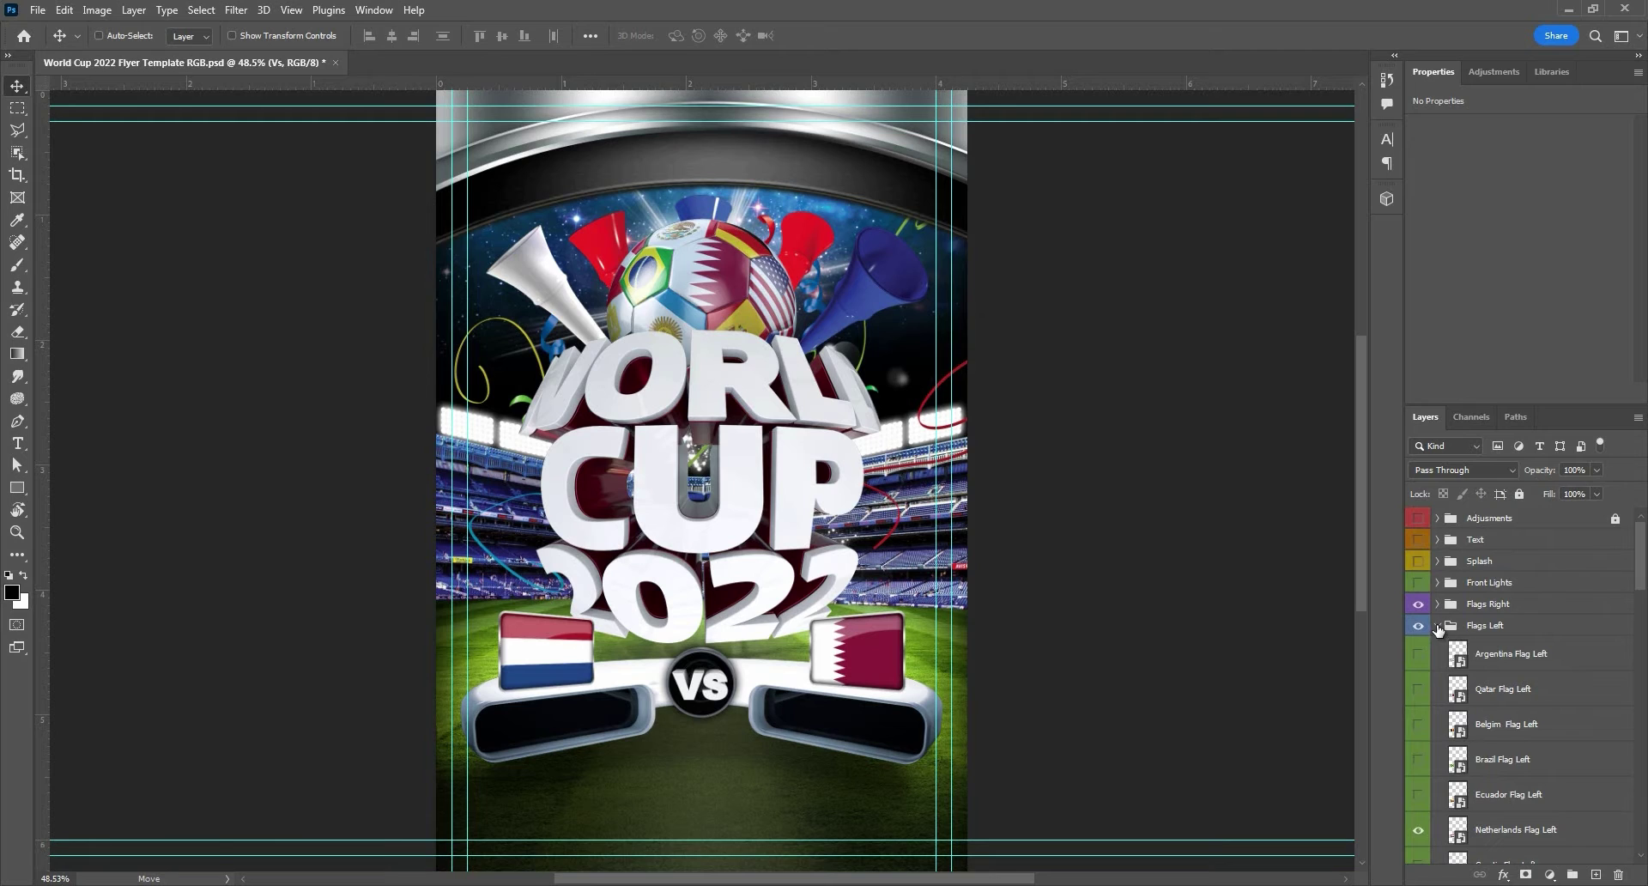
{"action": "left_click", "coordinate": [1437, 625]}
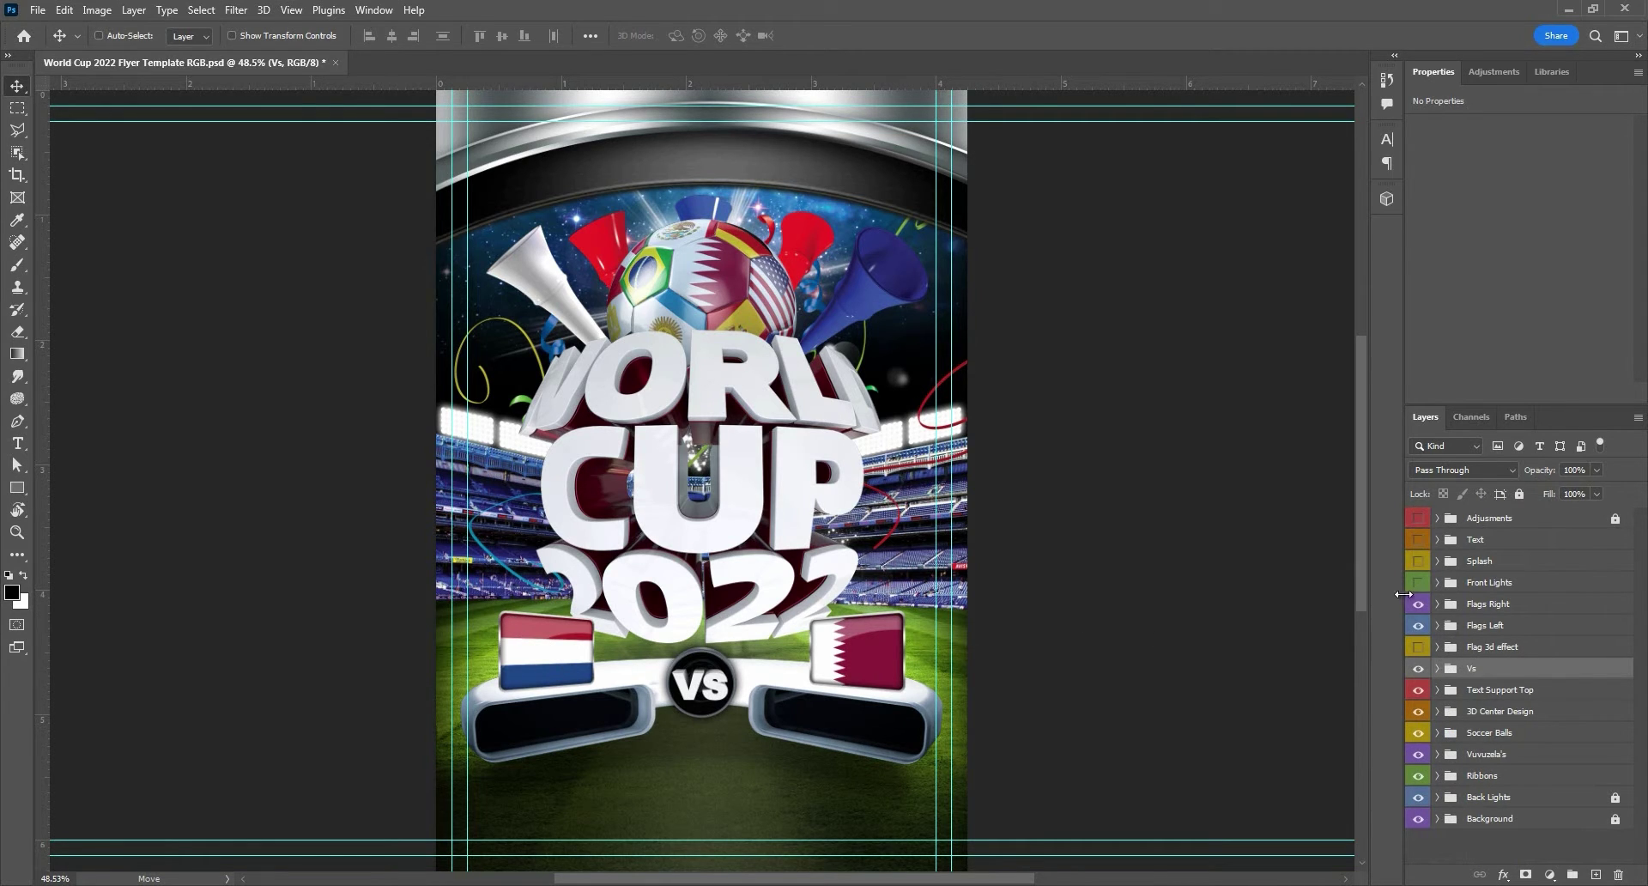
{"action": "left_click", "coordinate": [1417, 648]}
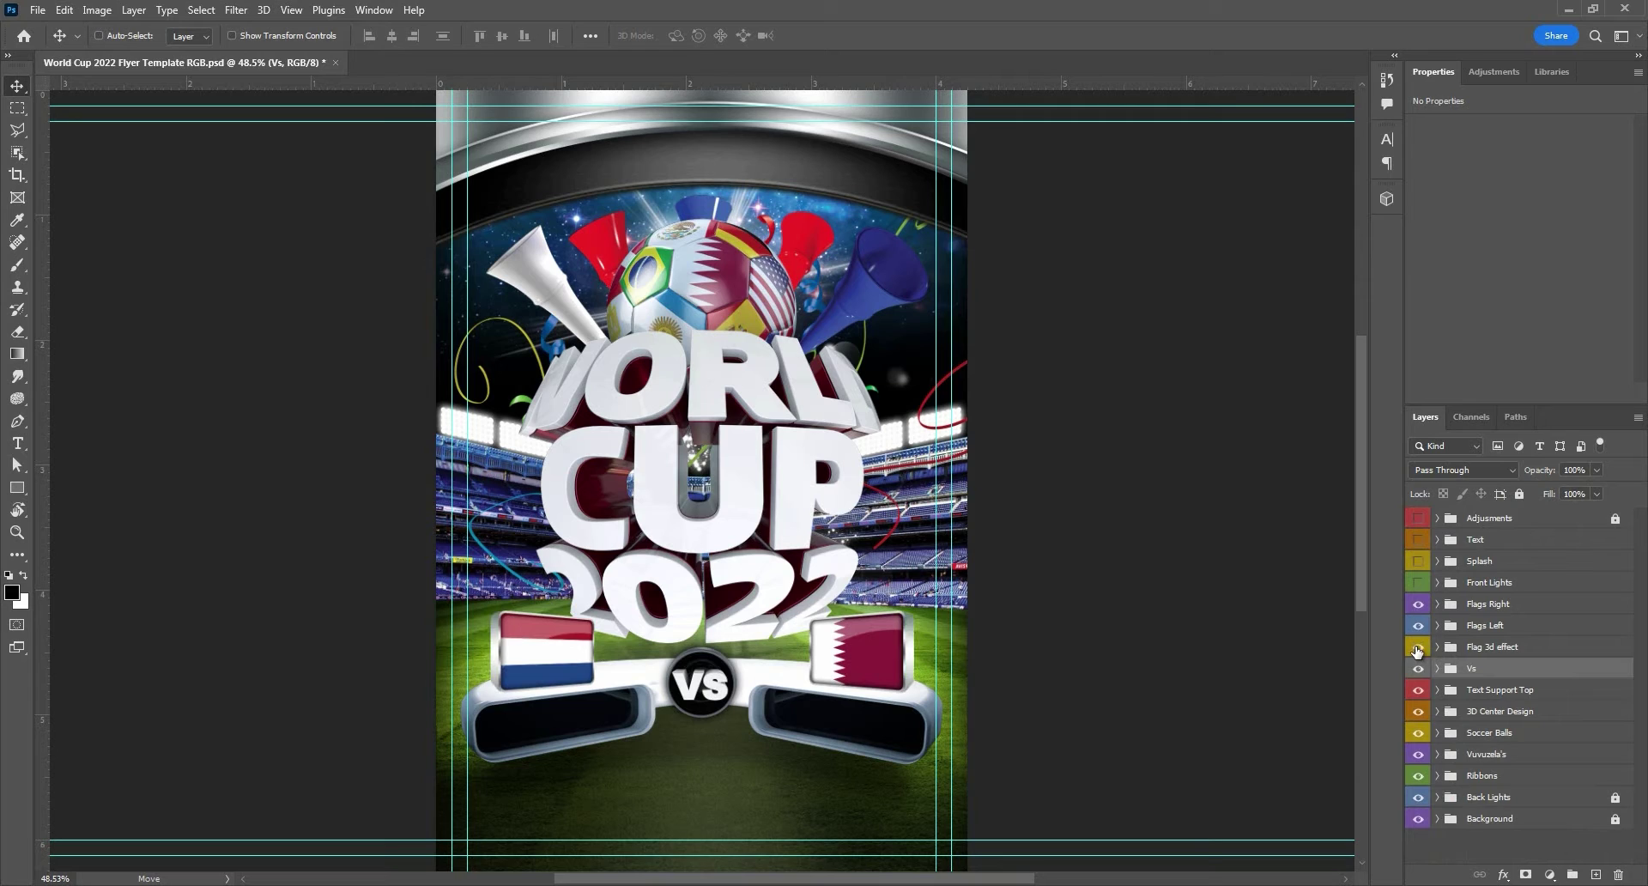
{"action": "left_click", "coordinate": [1417, 648]}
{"action": "left_click", "coordinate": [1416, 648]}
{"action": "left_click", "coordinate": [1417, 649]}
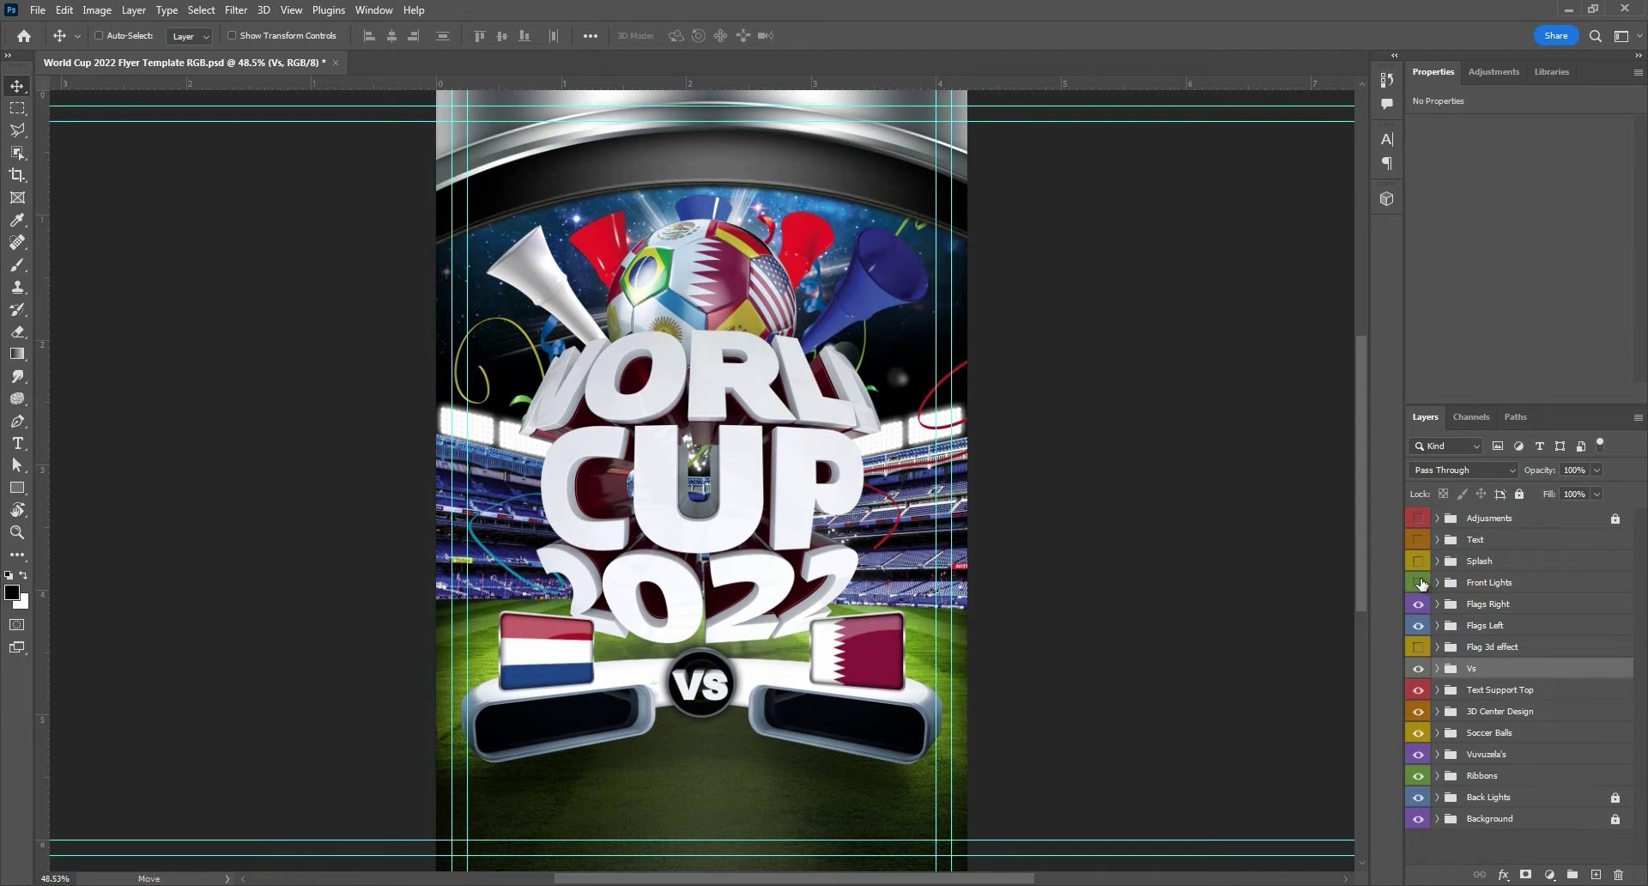
Step: Turn on the front light flares after comparing them on and off
{"action": "left_click", "coordinate": [1418, 582]}
{"action": "left_click", "coordinate": [1418, 583]}
{"action": "left_click", "coordinate": [1419, 583]}
{"action": "left_click", "coordinate": [1418, 583]}
{"action": "left_click", "coordinate": [1418, 583]}
{"action": "scroll", "coordinate": [1339, 597], "scroll_direction": "up", "scroll_amount": 1}
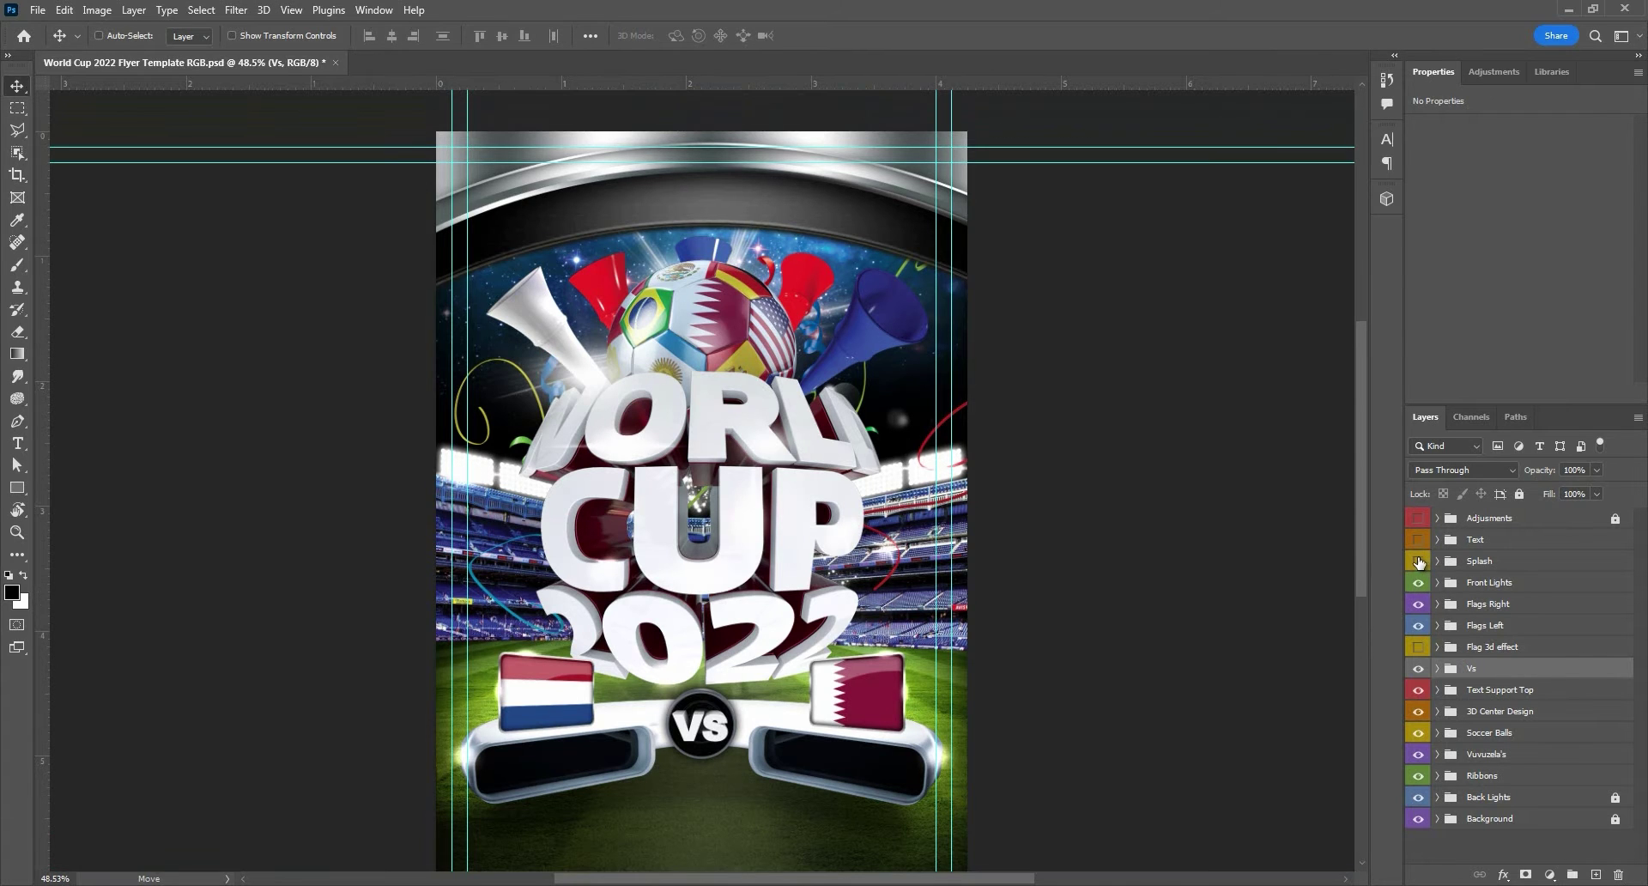
Step: Show the splash droplets and sparkles and the flyer's text lines
{"action": "left_click", "coordinate": [1418, 561]}
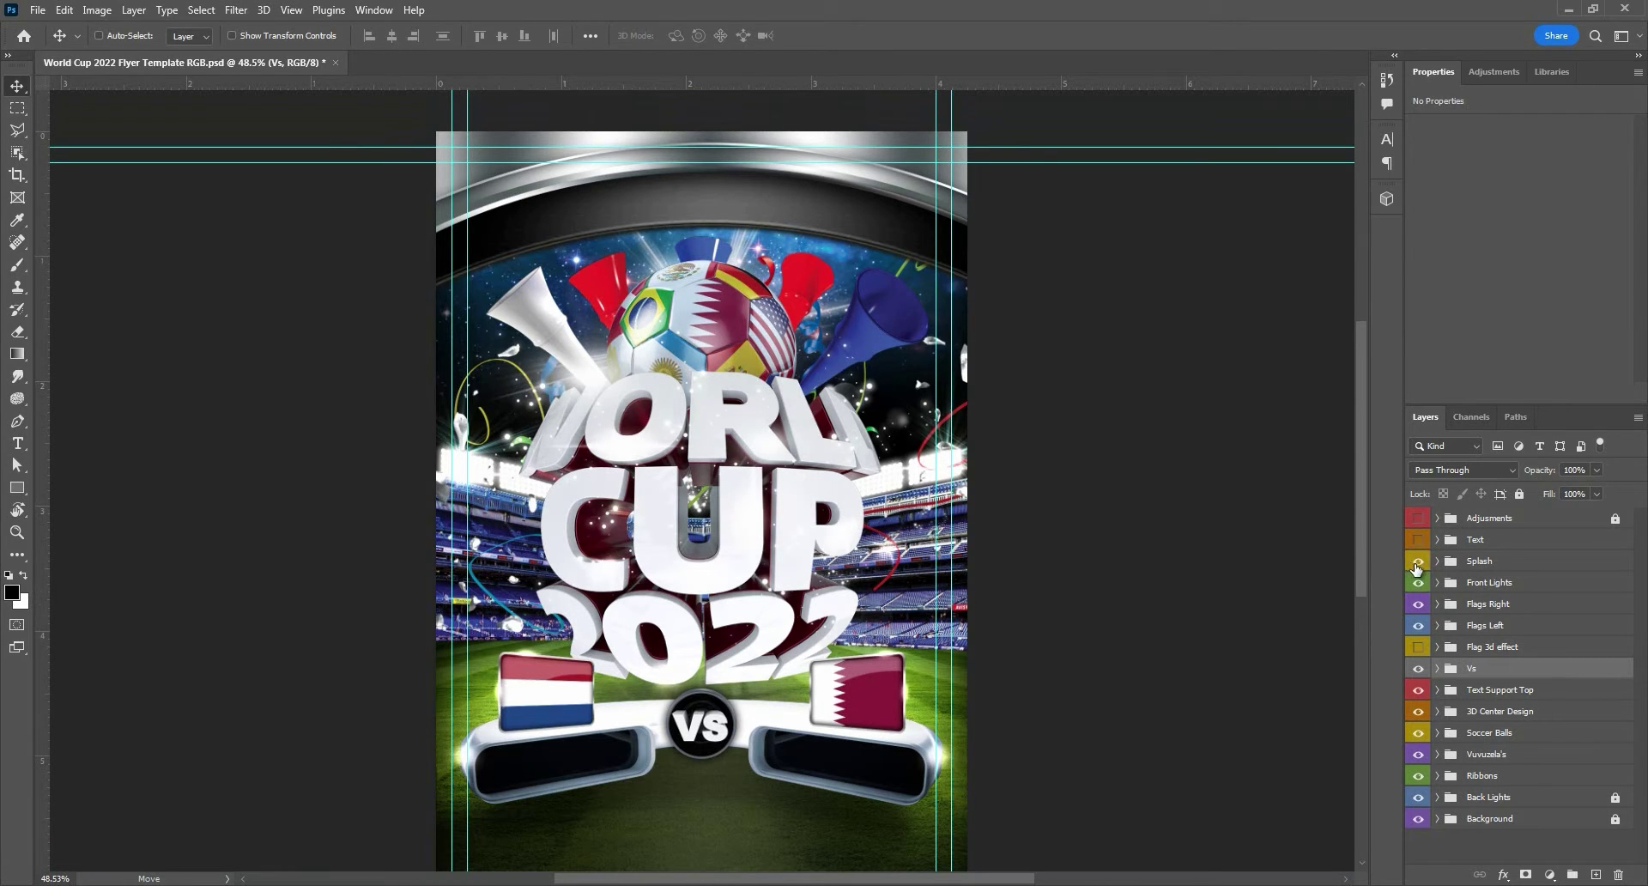
{"action": "left_click", "coordinate": [1417, 565]}
{"action": "left_click", "coordinate": [1416, 566]}
{"action": "left_click", "coordinate": [1418, 540]}
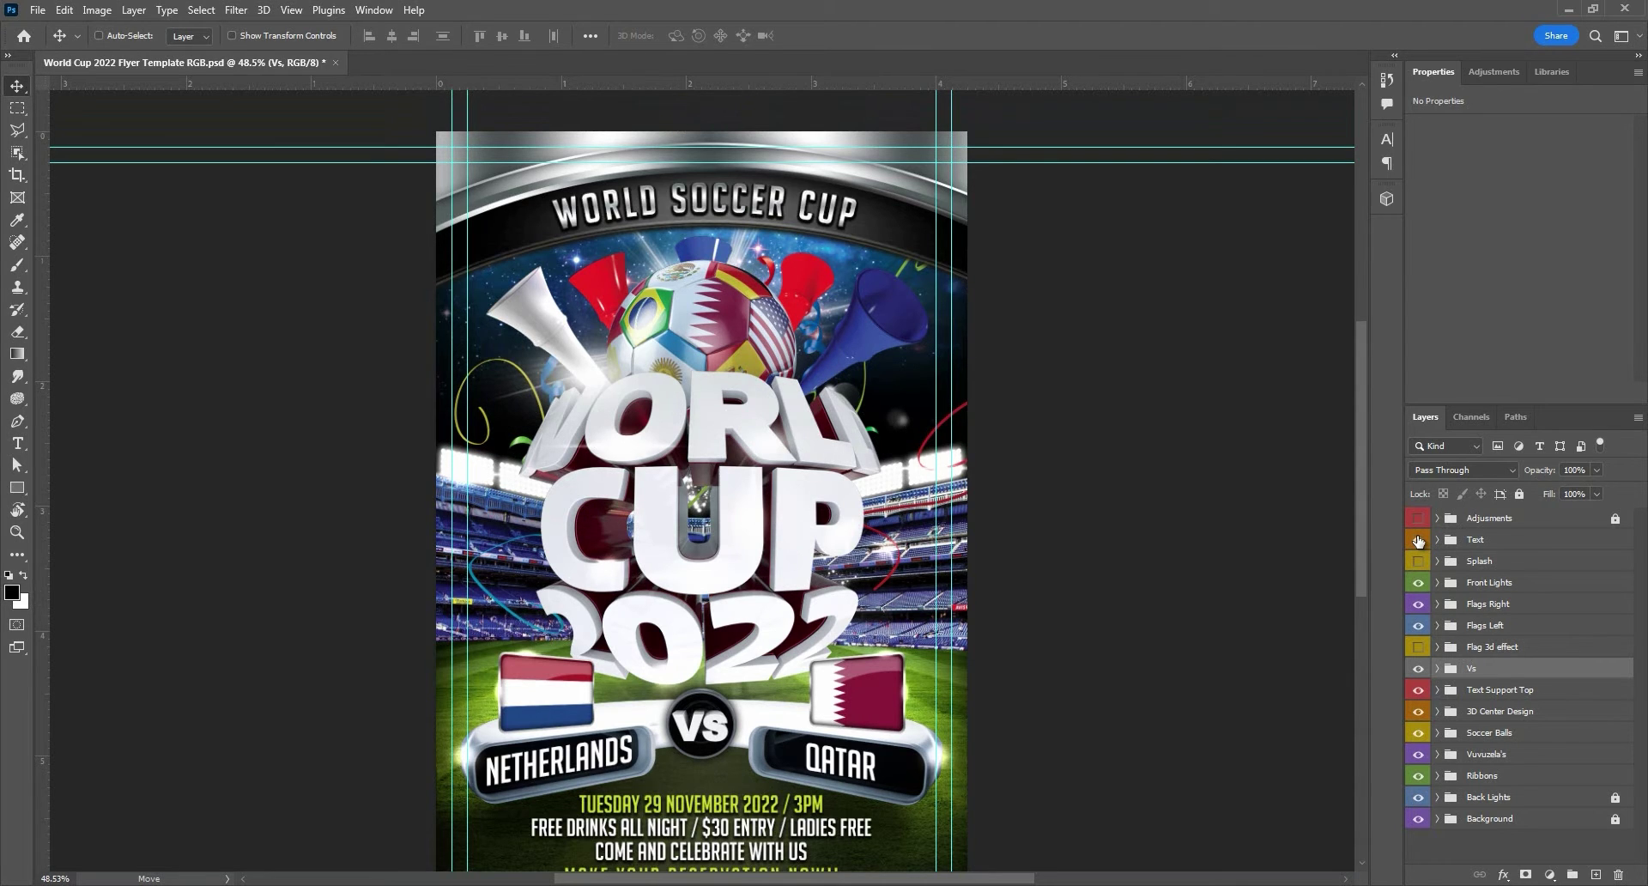
{"action": "scroll", "coordinate": [1524, 582], "scroll_direction": "up", "scroll_amount": 2}
{"action": "scroll", "coordinate": [1524, 582], "scroll_direction": "down", "scroll_amount": 3}
{"action": "scroll", "coordinate": [1524, 582], "scroll_direction": "down", "scroll_amount": 1}
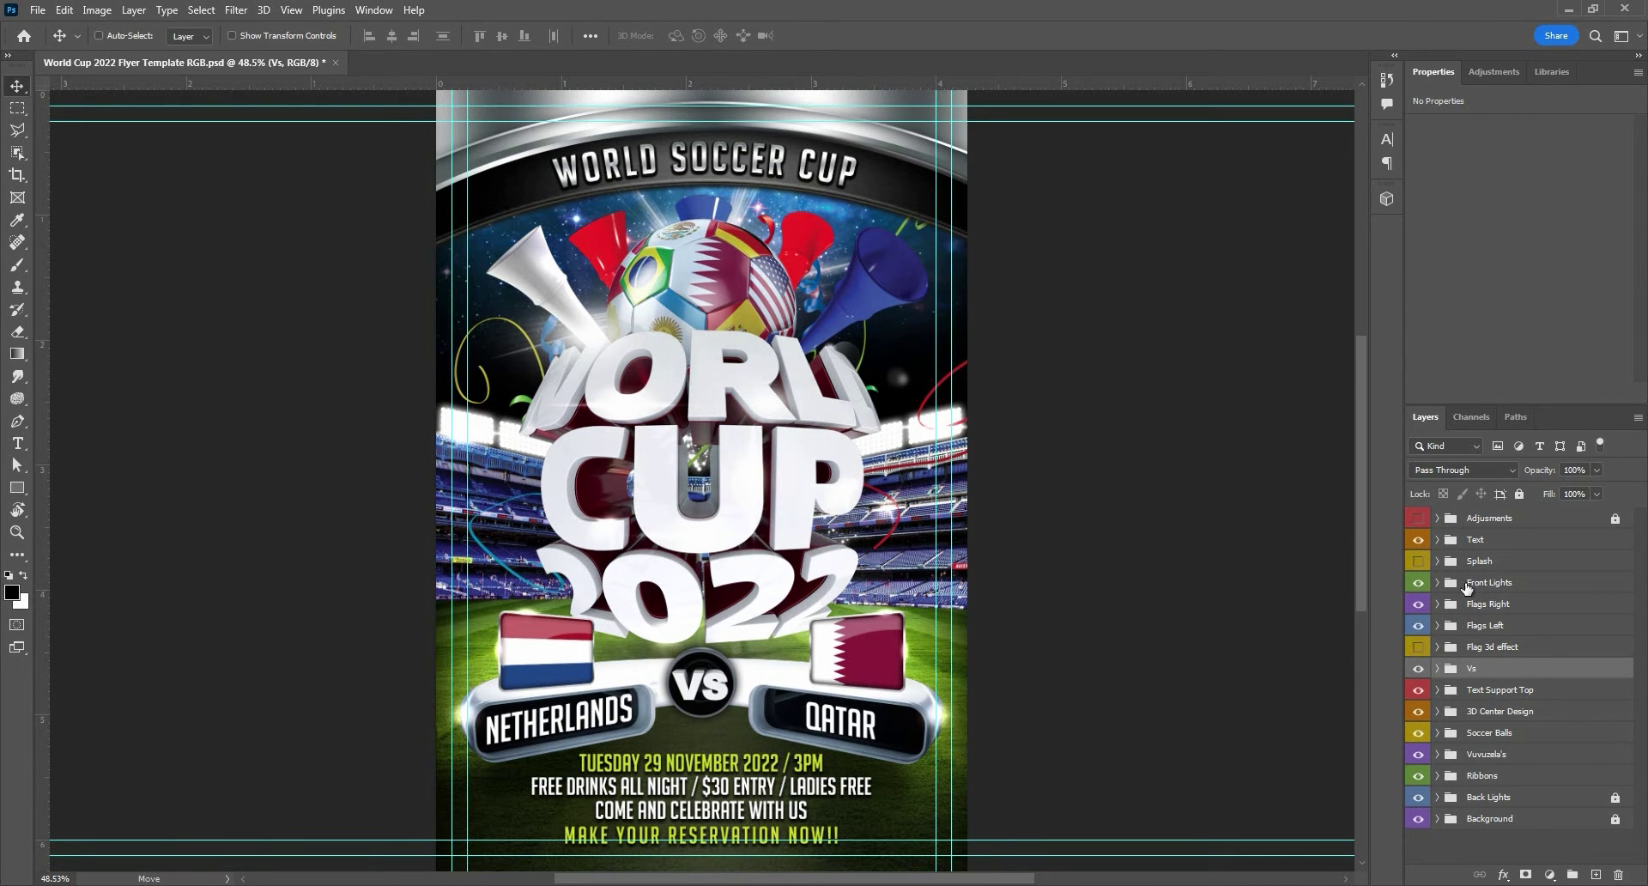
Step: Leave the Adjustments group visible after comparing the flyer with and without it
{"action": "left_click", "coordinate": [1417, 519]}
{"action": "left_click", "coordinate": [1418, 519]}
{"action": "left_click", "coordinate": [1418, 519]}
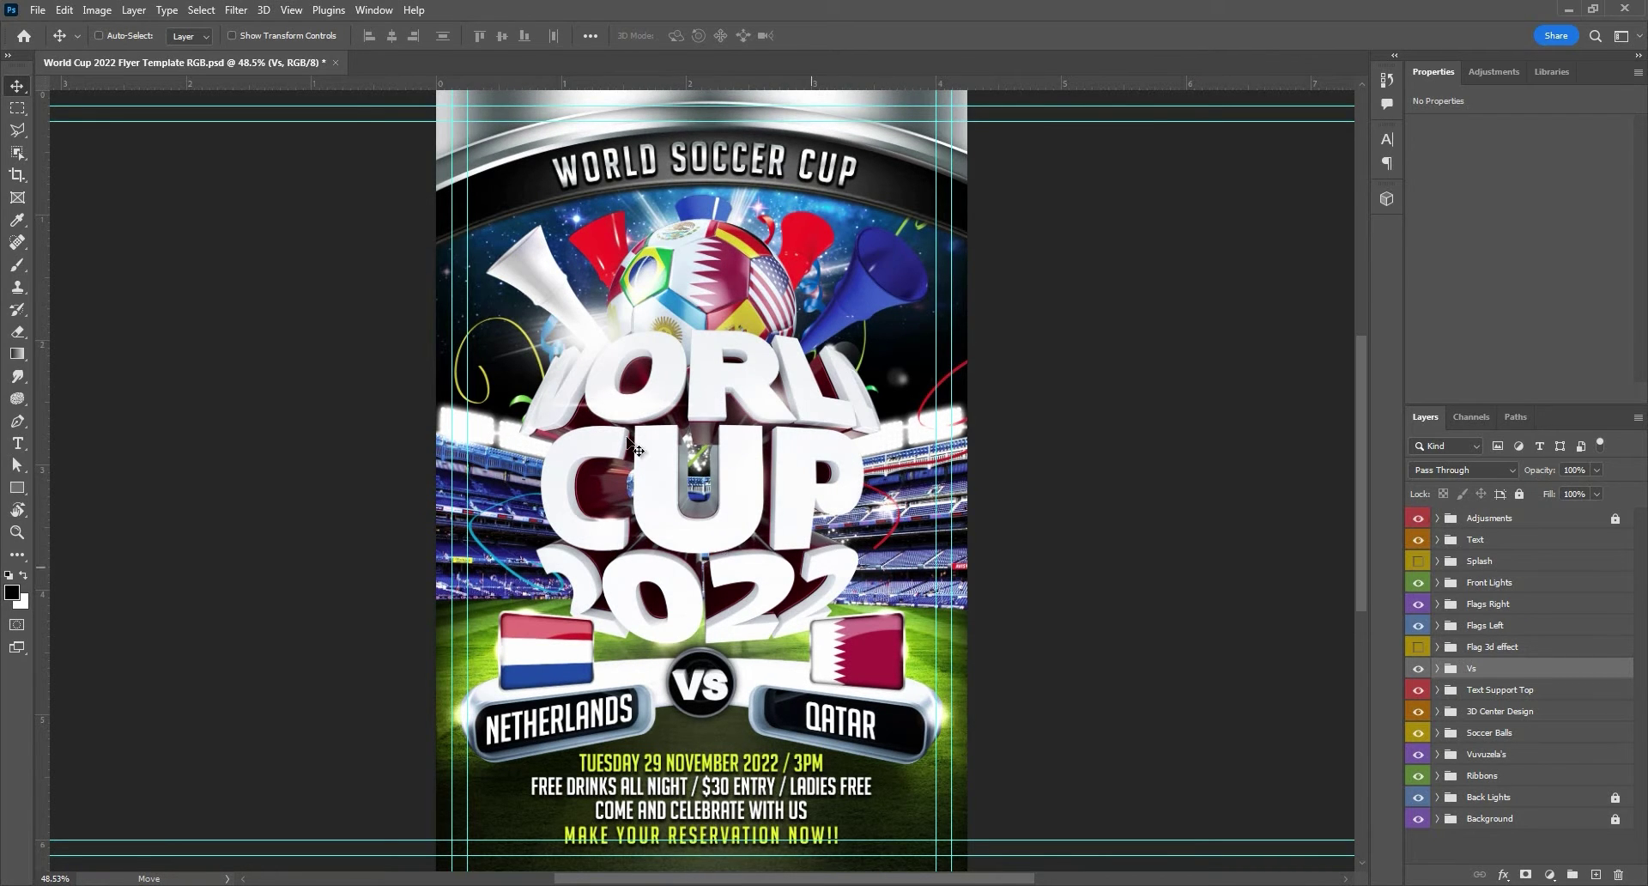
{"action": "scroll", "coordinate": [1553, 550], "scroll_direction": "down", "scroll_amount": 1}
{"action": "scroll", "coordinate": [734, 596], "scroll_direction": "down", "scroll_amount": 1}
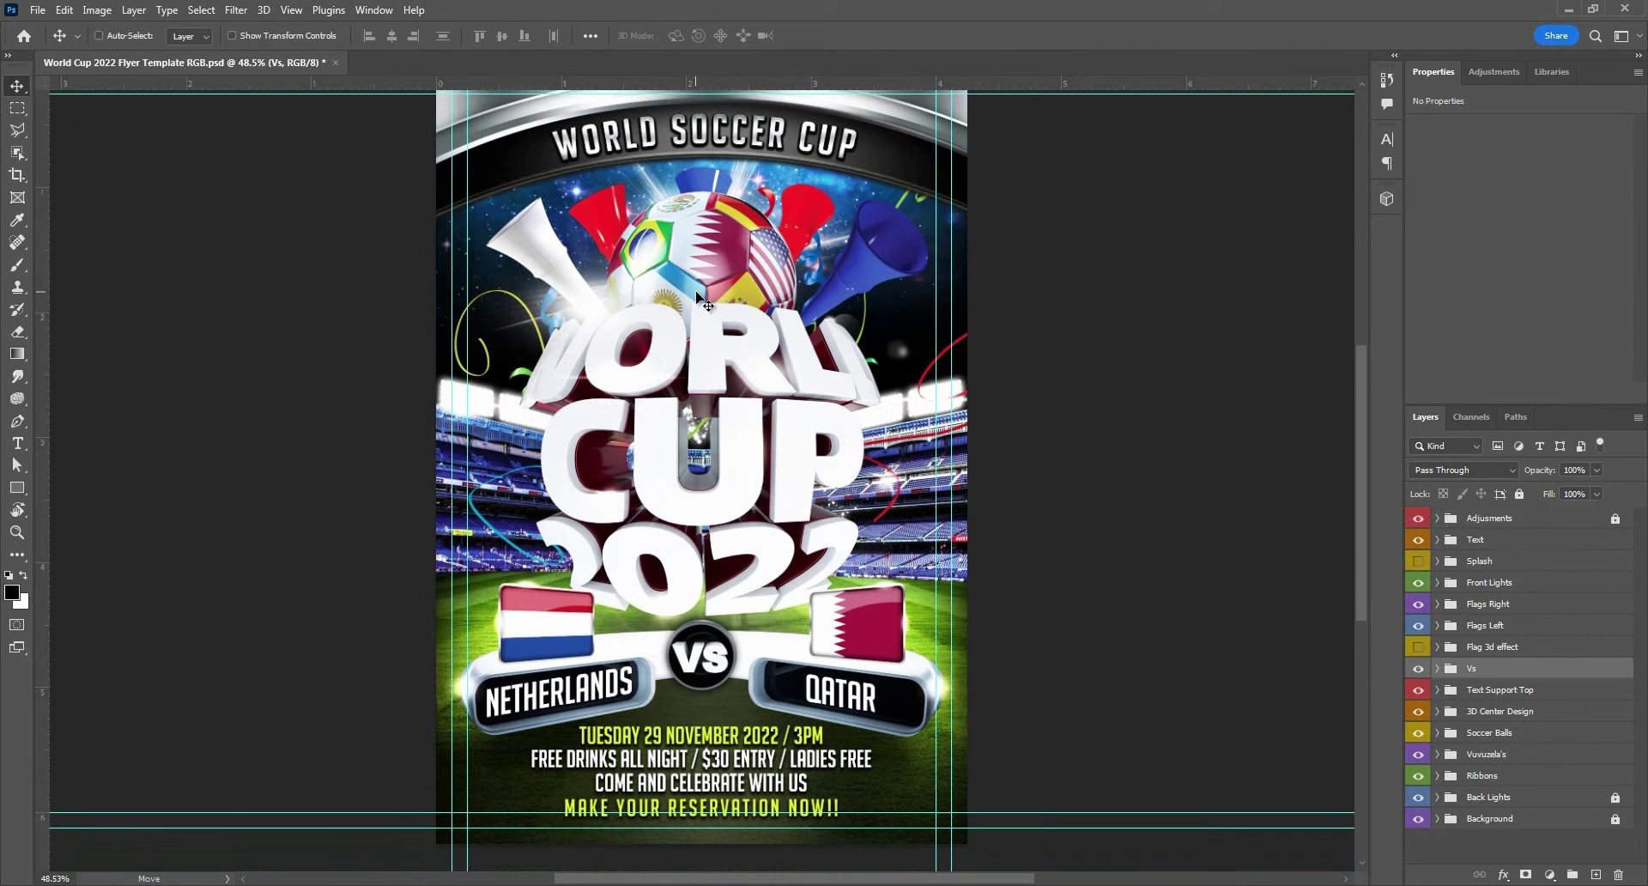
Step: Hide the Netherlands Flag Left layer and show Argentina Flag Left in its place
{"action": "left_click", "coordinate": [564, 639], "text": "ctrl"}
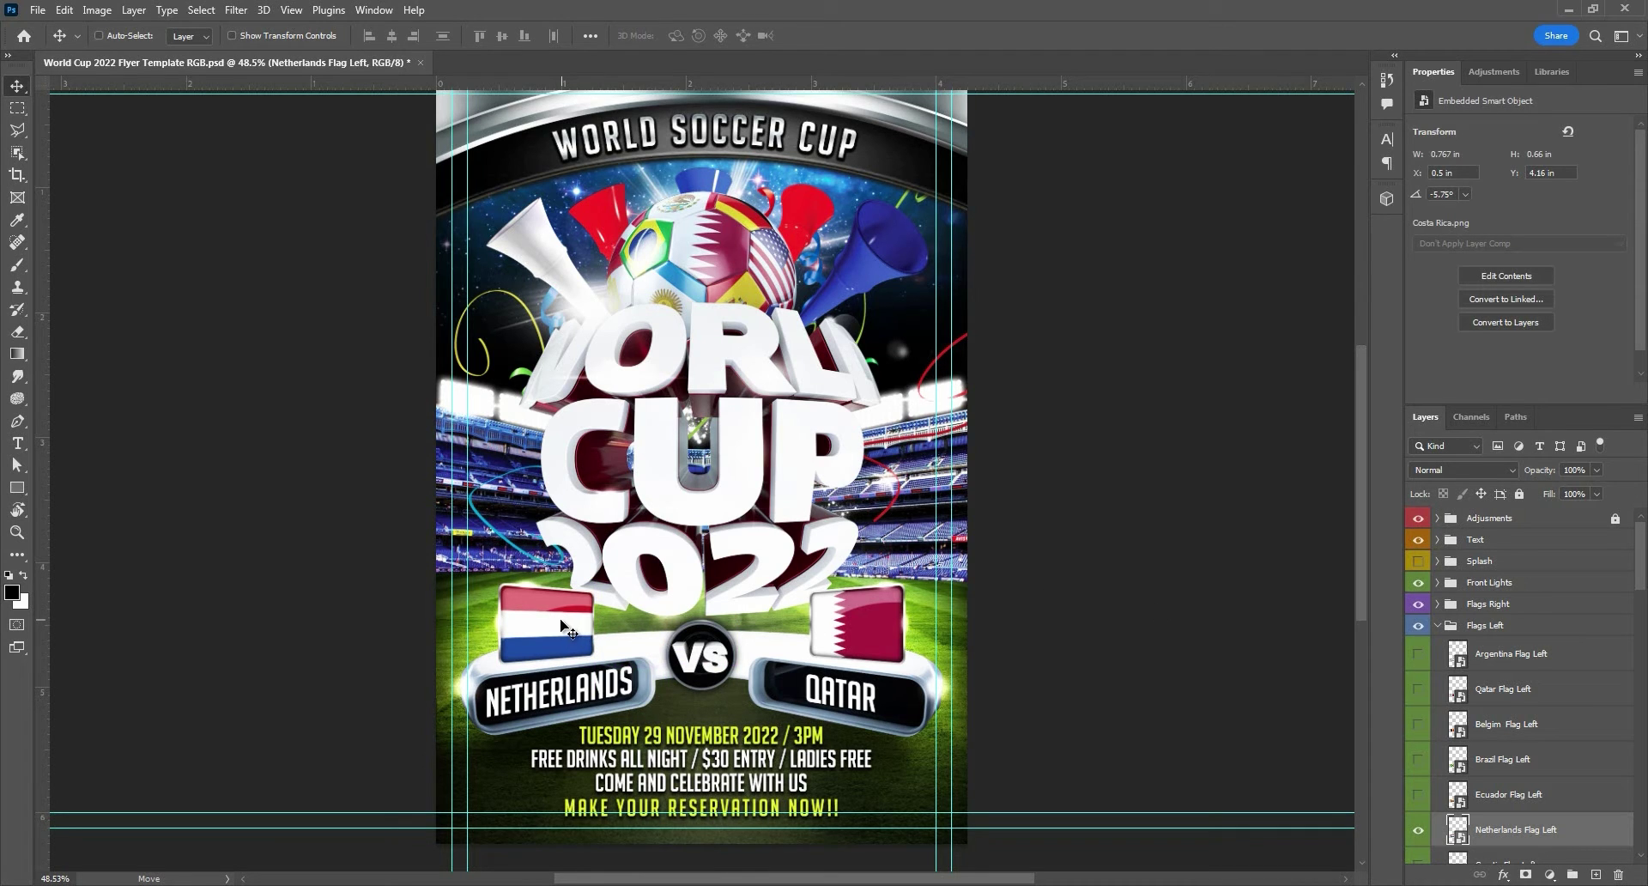
{"action": "scroll", "coordinate": [1459, 764], "scroll_direction": "down", "scroll_amount": 1}
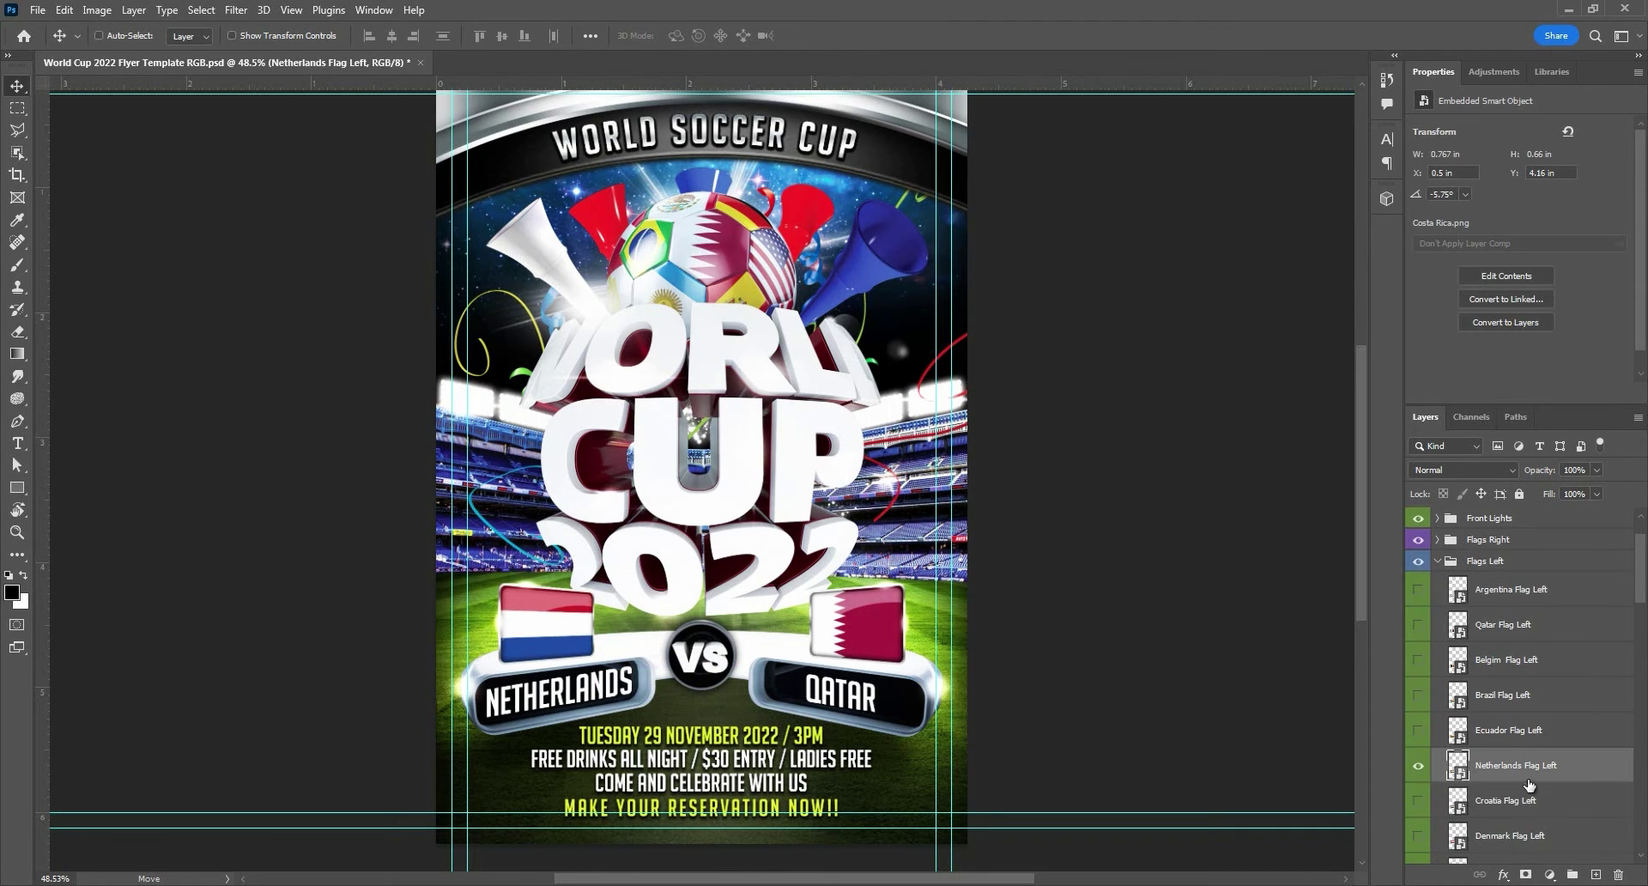
{"action": "left_click", "coordinate": [1417, 767]}
{"action": "left_click", "coordinate": [1417, 770]}
{"action": "scroll", "coordinate": [1421, 781], "scroll_direction": "up", "scroll_amount": 1}
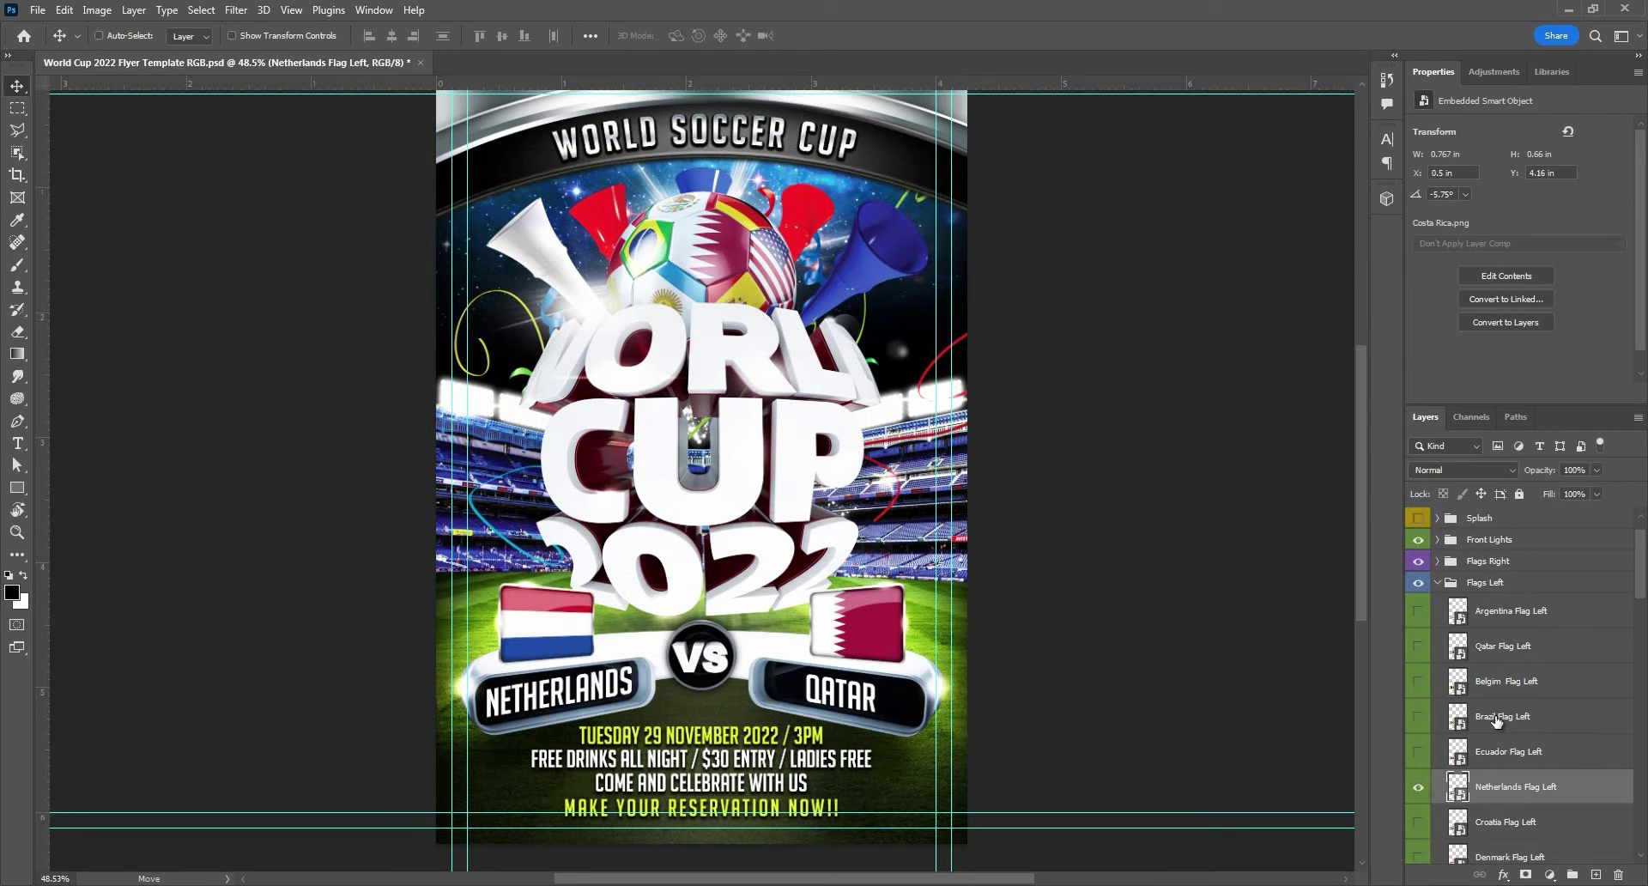
{"action": "left_click", "coordinate": [1418, 787]}
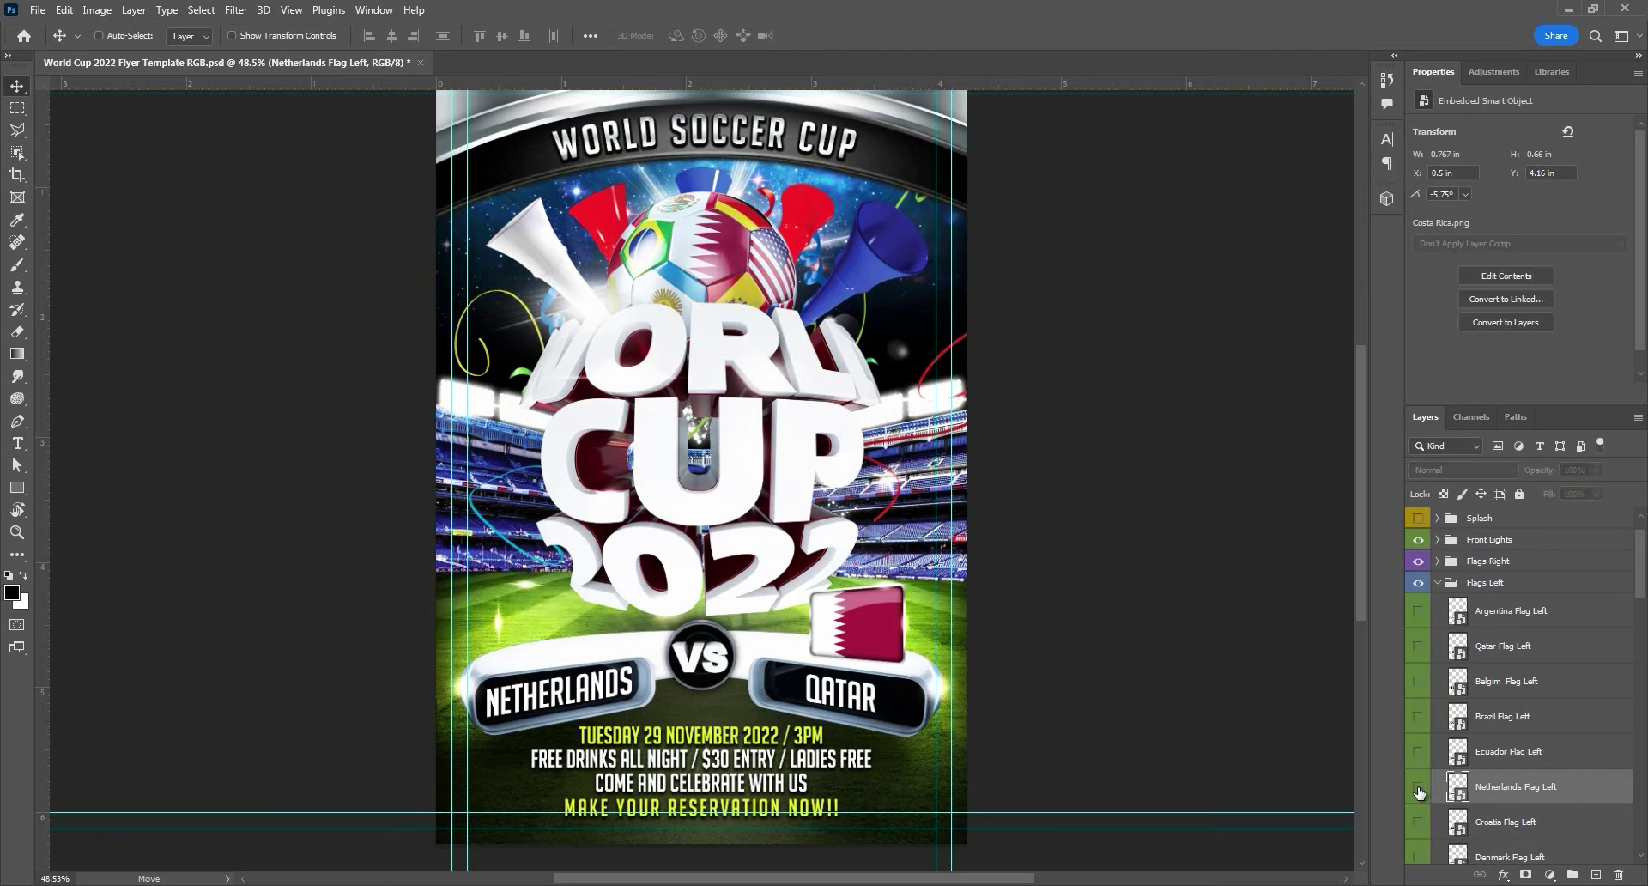
{"action": "left_click", "coordinate": [1418, 612]}
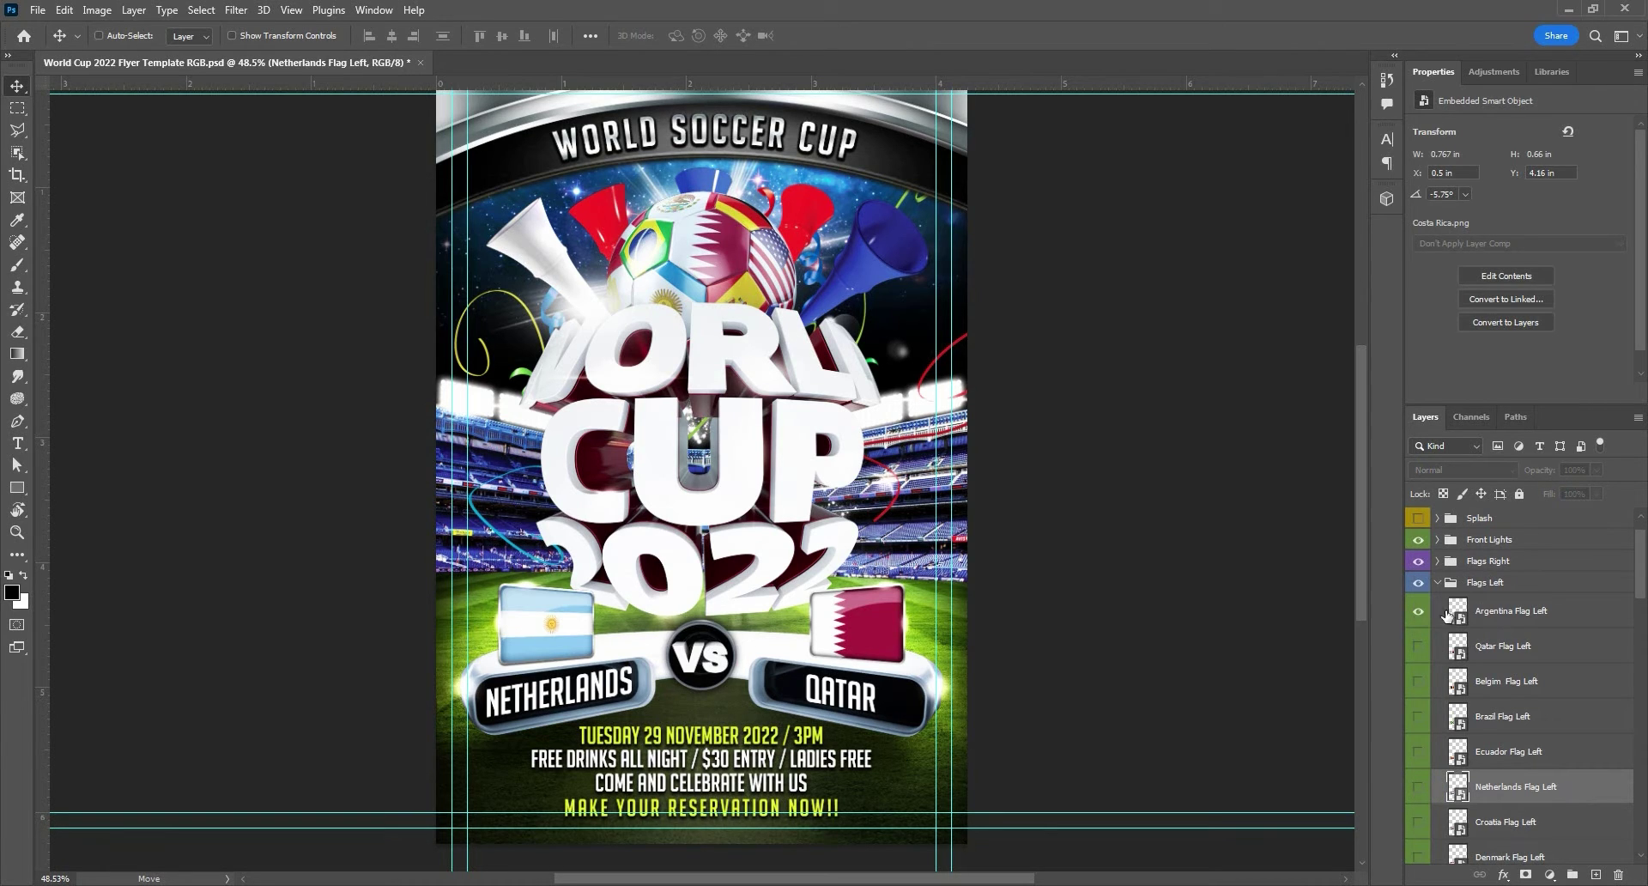
Step: Select the word Argentina in the layer name and pick the NETHERLANDS label text
{"action": "double_click", "coordinate": [1494, 612]}
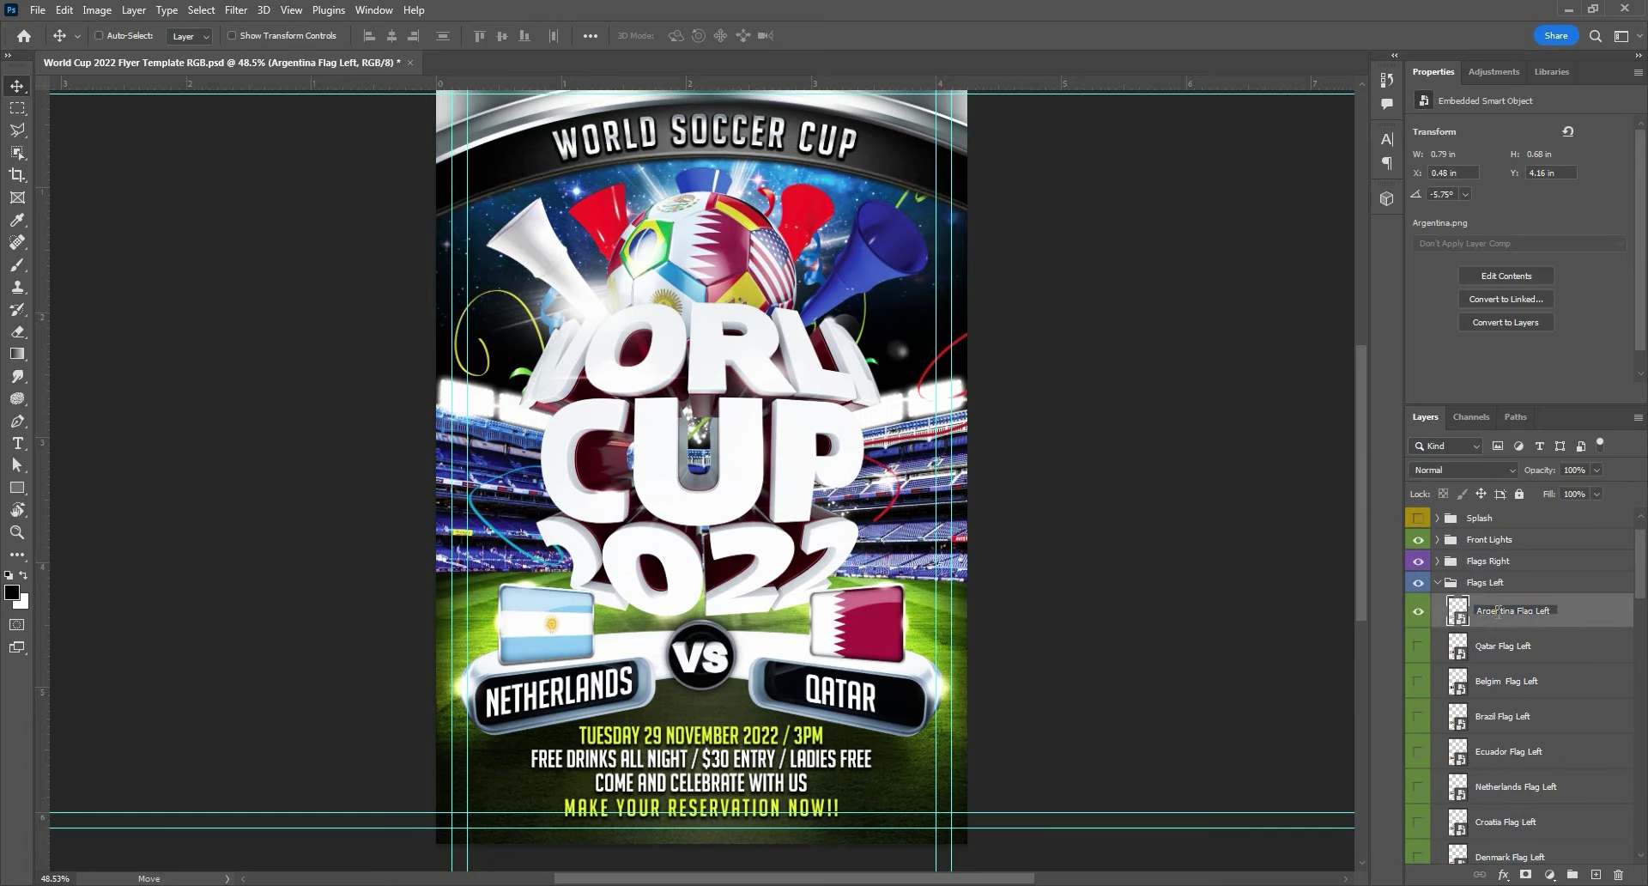
{"action": "left_click_drag", "start_coordinate": [1514, 610], "coordinate": [1462, 612]}
{"action": "left_click", "coordinate": [556, 705]}
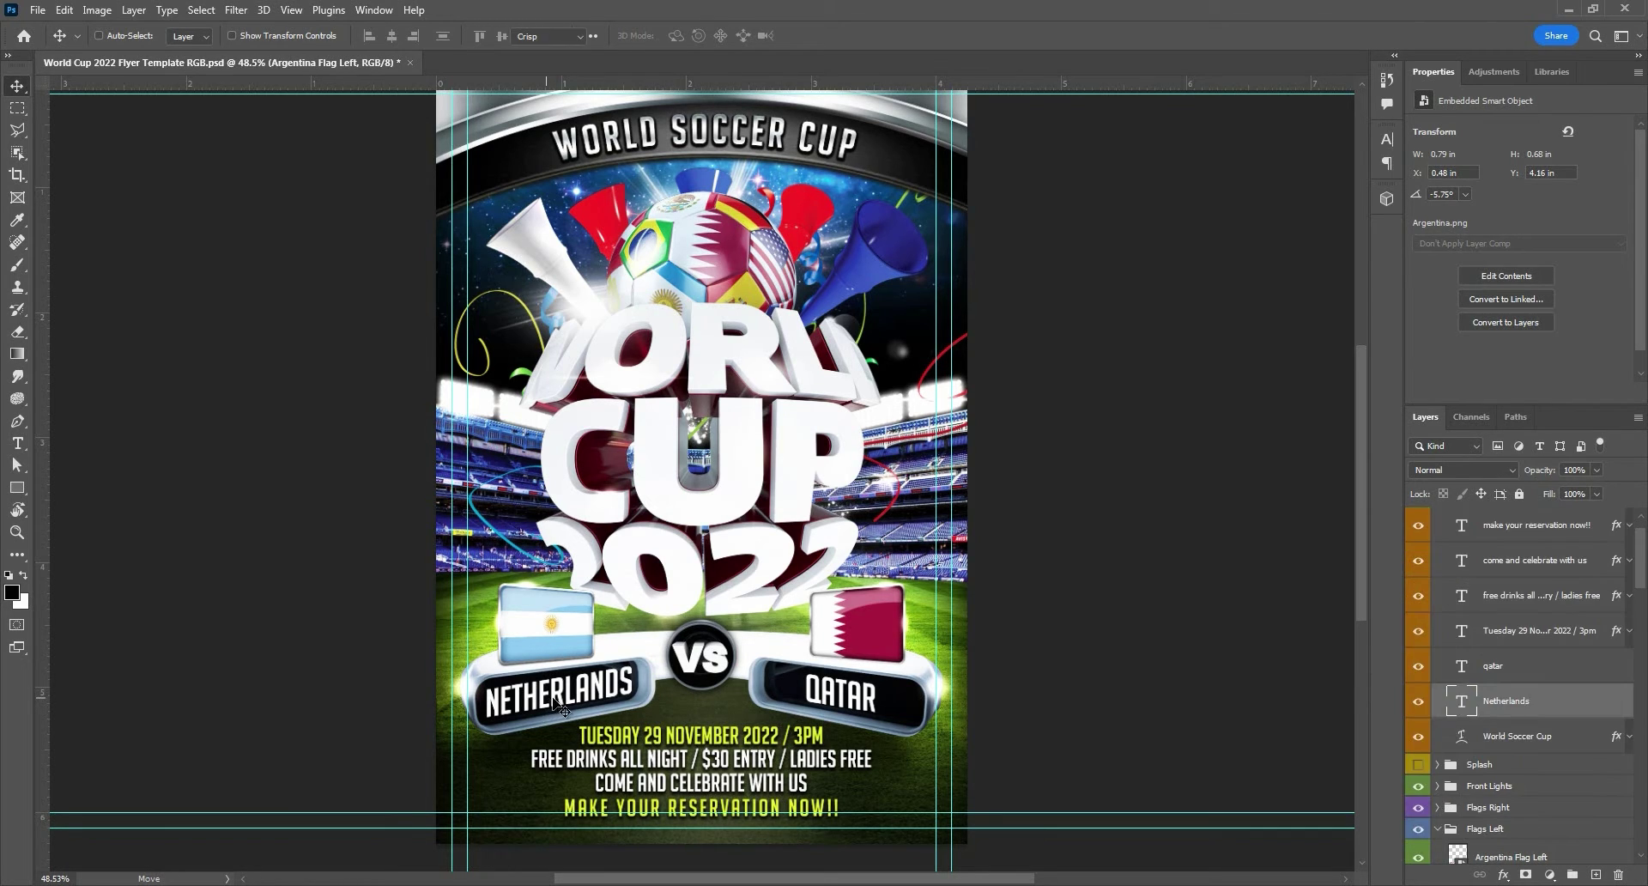
Step: Replace the left label text NETHERLANDS with Argentina and commit the edit
{"action": "double_click", "coordinate": [561, 705]}
{"action": "key", "text": "ctrl+a"}
{"action": "key", "text": "BackSpace"}
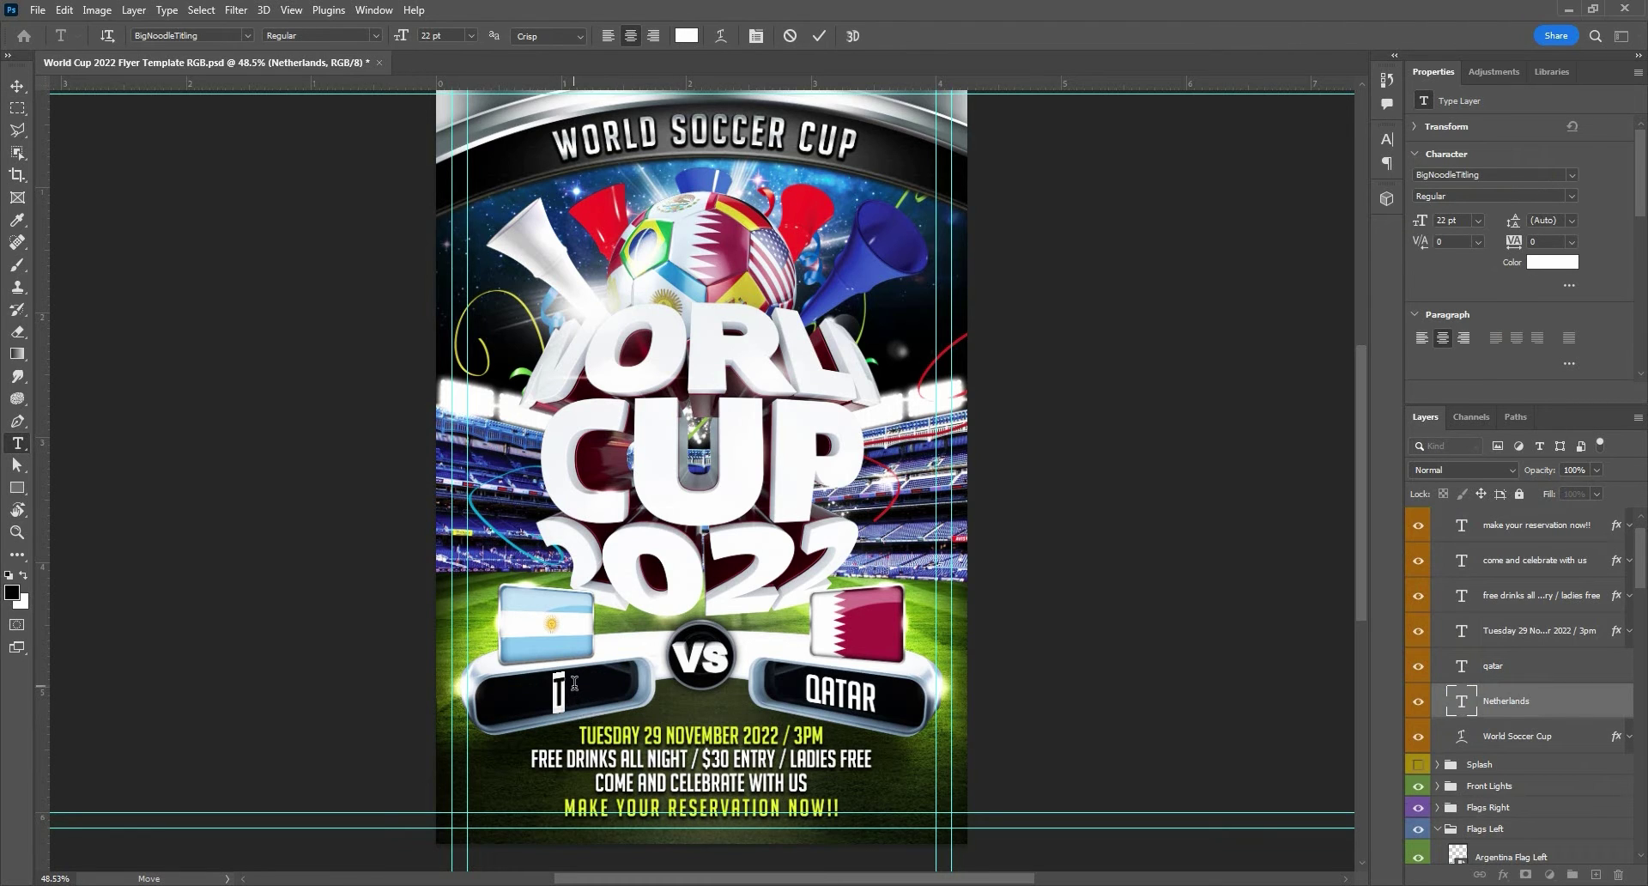
{"action": "type", "text": "Argentina"}
{"action": "left_click", "coordinate": [17, 86]}
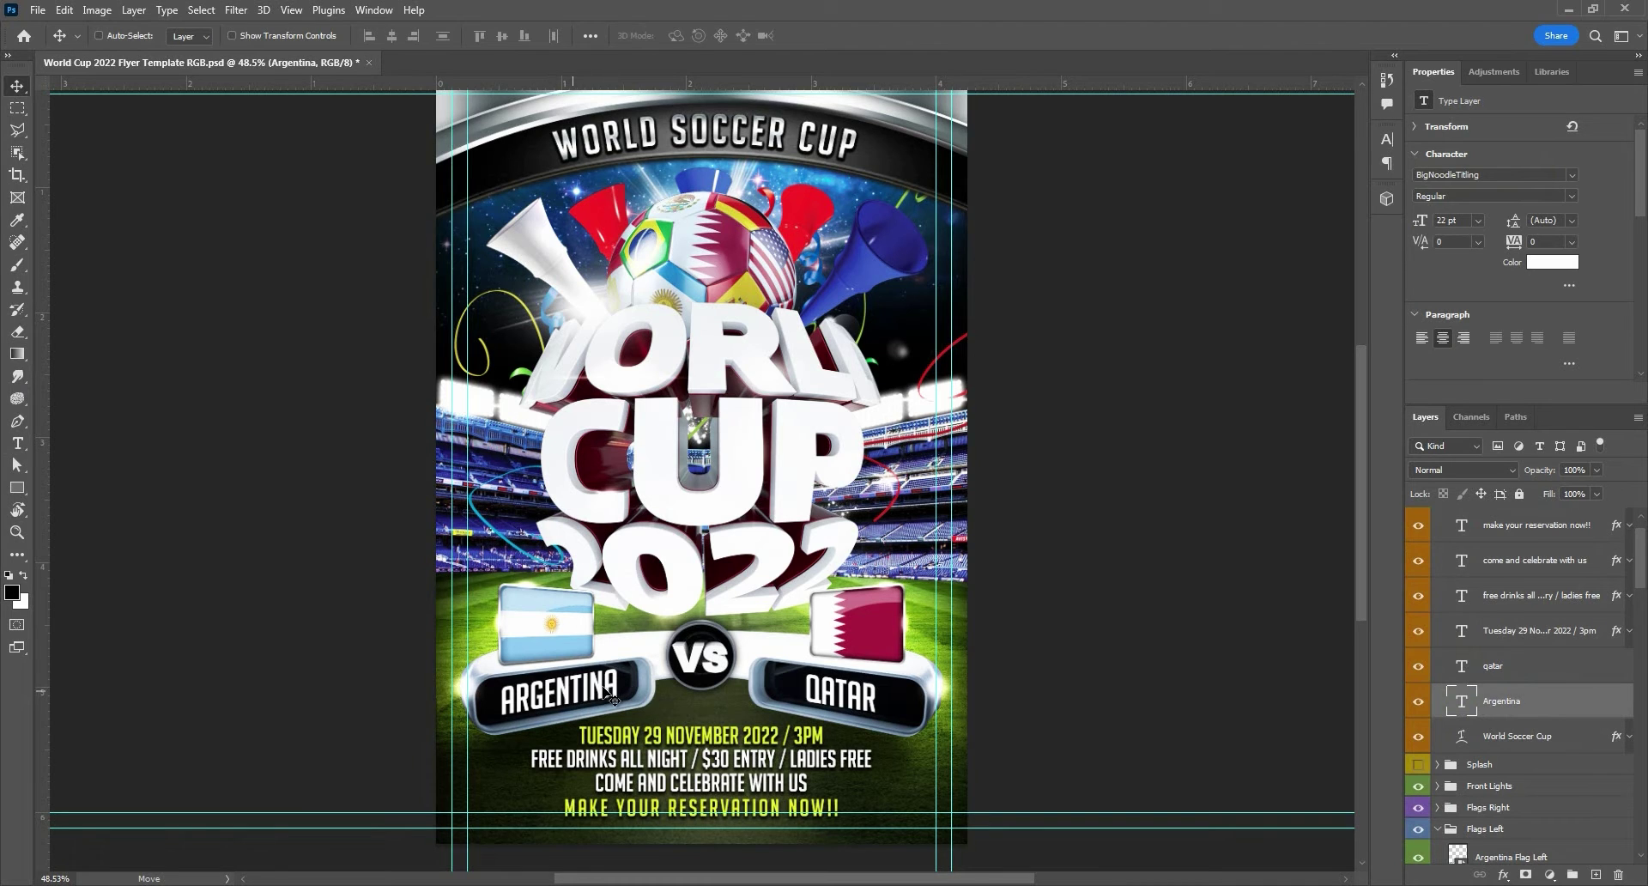
Step: Hide the Qatar flag and preview the USA, England and France flags on the right
{"action": "left_click", "coordinate": [865, 628], "text": "ctrl"}
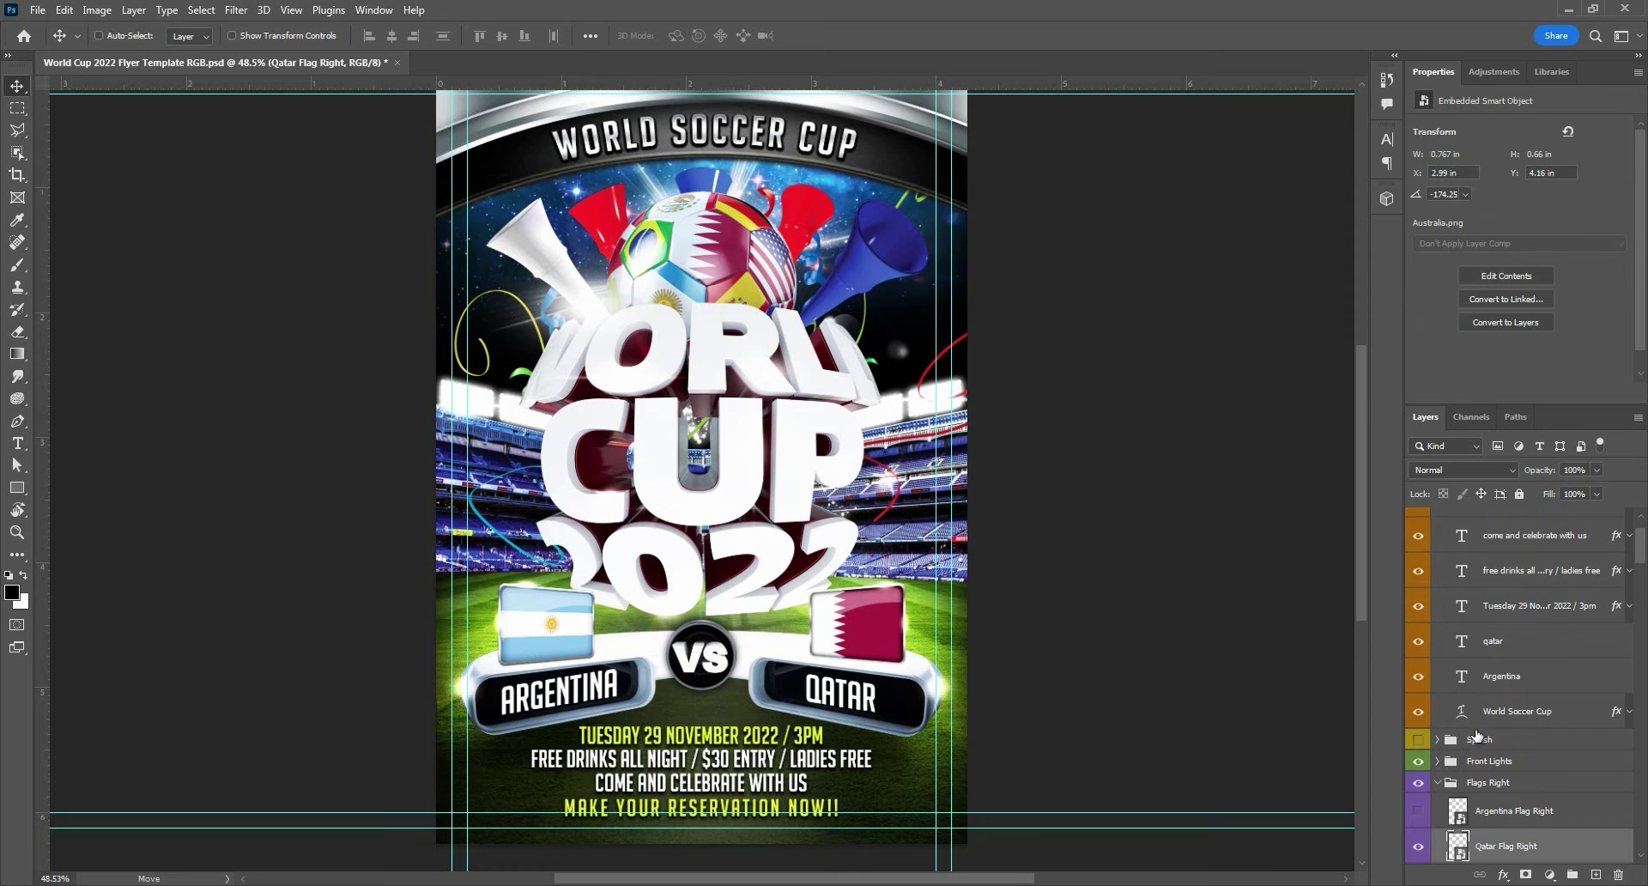
{"action": "scroll", "coordinate": [1459, 721], "scroll_direction": "down", "scroll_amount": 4}
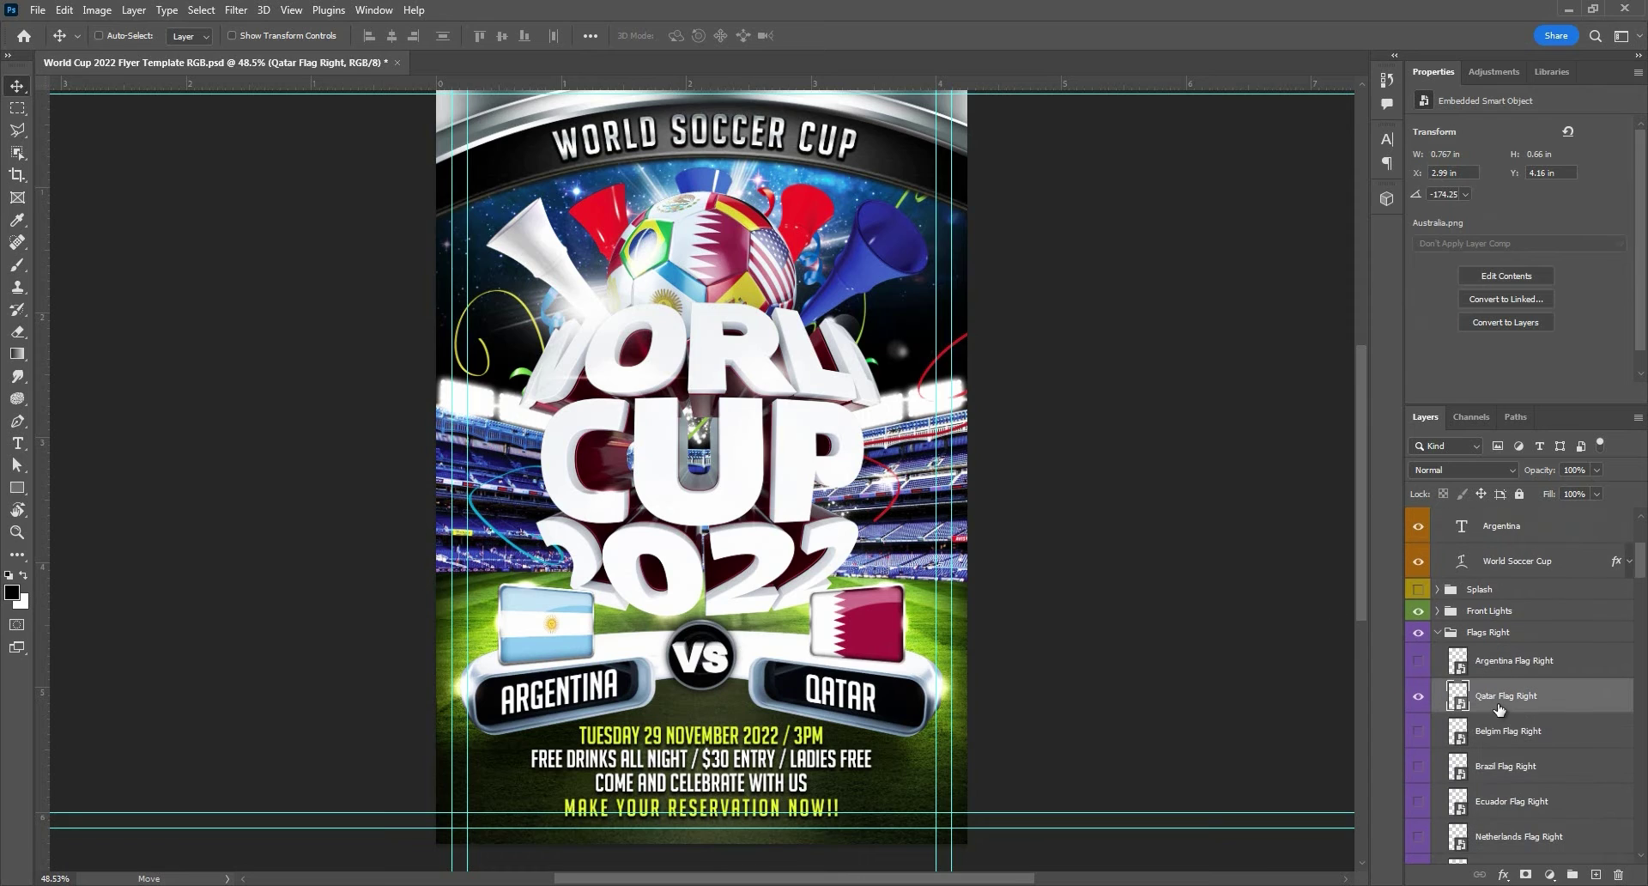
{"action": "left_click", "coordinate": [1418, 697]}
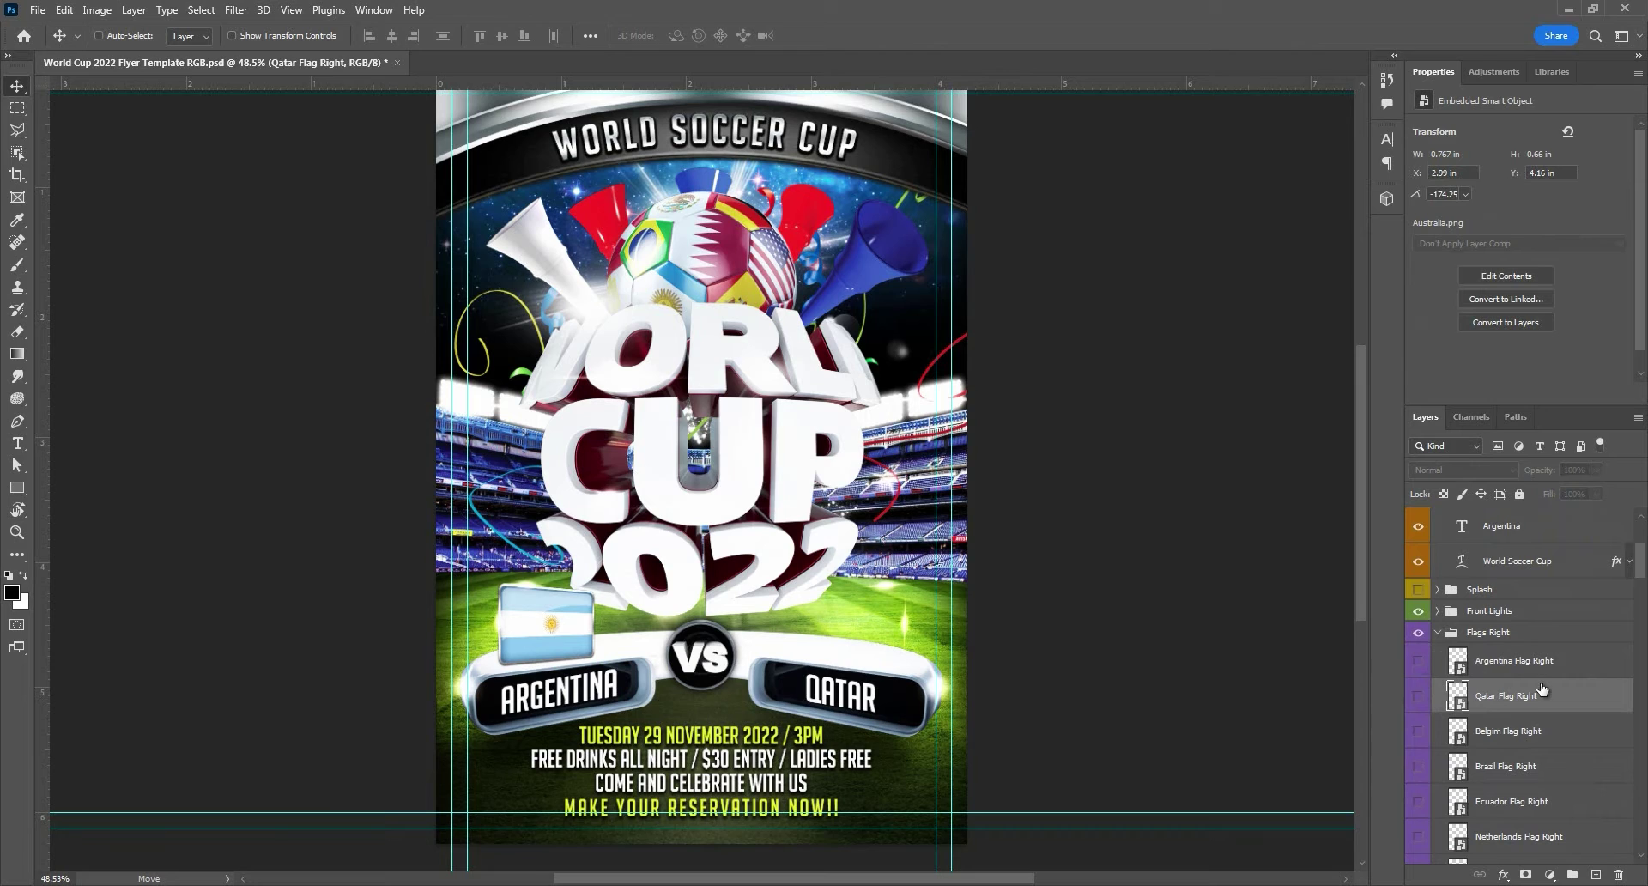
{"action": "scroll", "coordinate": [1536, 712], "scroll_direction": "down", "scroll_amount": 6}
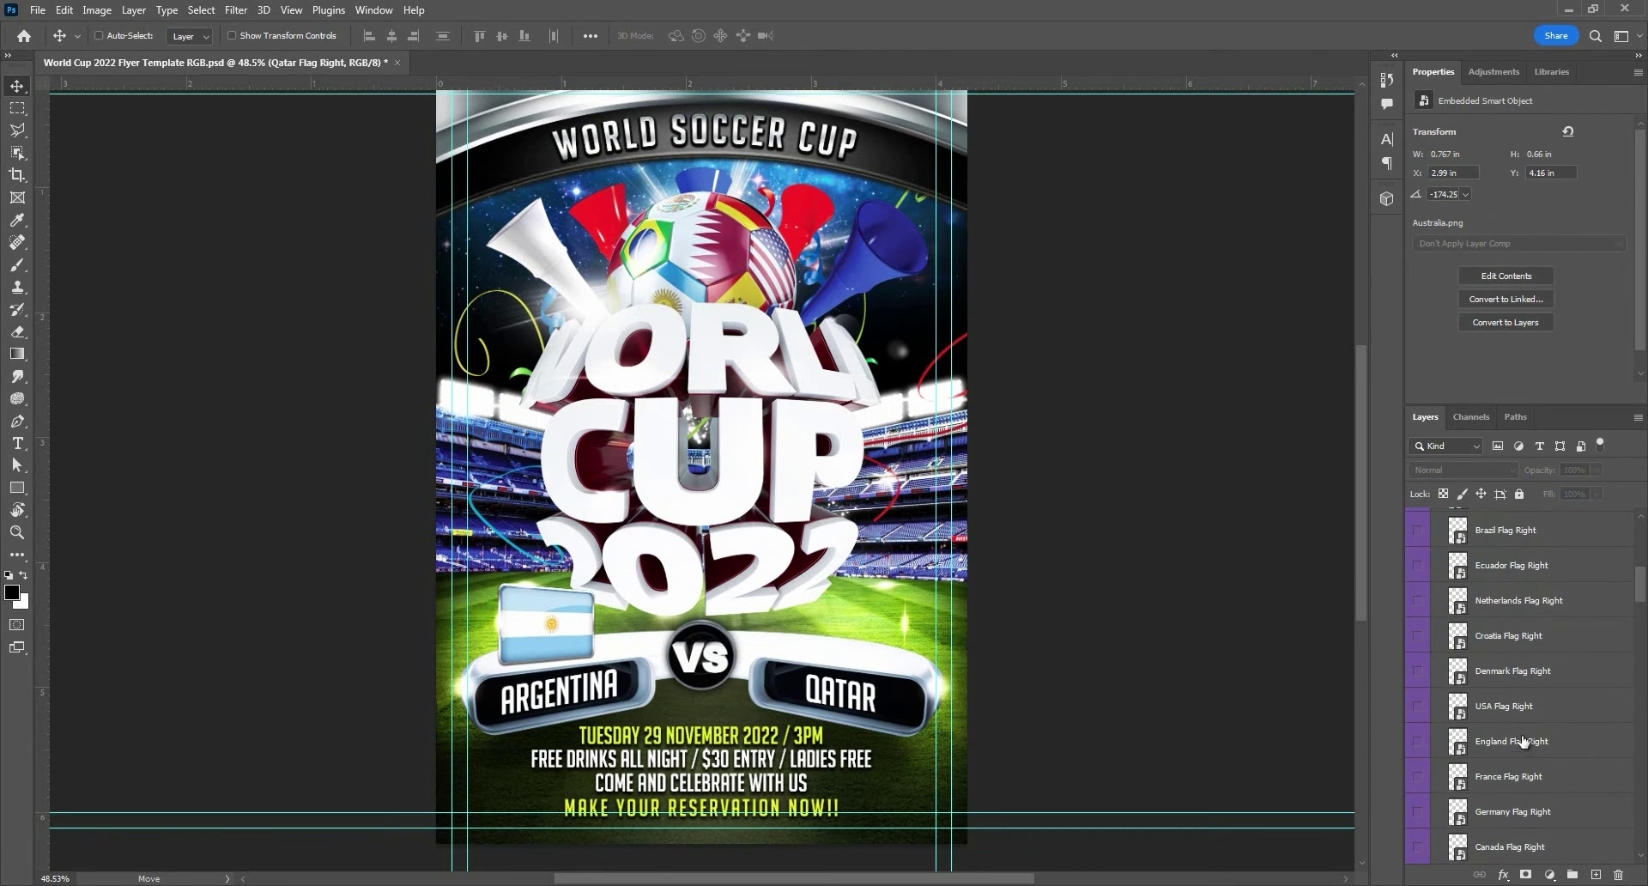
{"action": "left_click", "coordinate": [1418, 705]}
{"action": "left_click", "coordinate": [1418, 705]}
{"action": "left_click", "coordinate": [1418, 740]}
{"action": "left_click", "coordinate": [1418, 744]}
{"action": "left_click", "coordinate": [1419, 778]}
{"action": "scroll", "coordinate": [1493, 707], "scroll_direction": "down", "scroll_amount": 2}
{"action": "left_click", "coordinate": [1419, 691]}
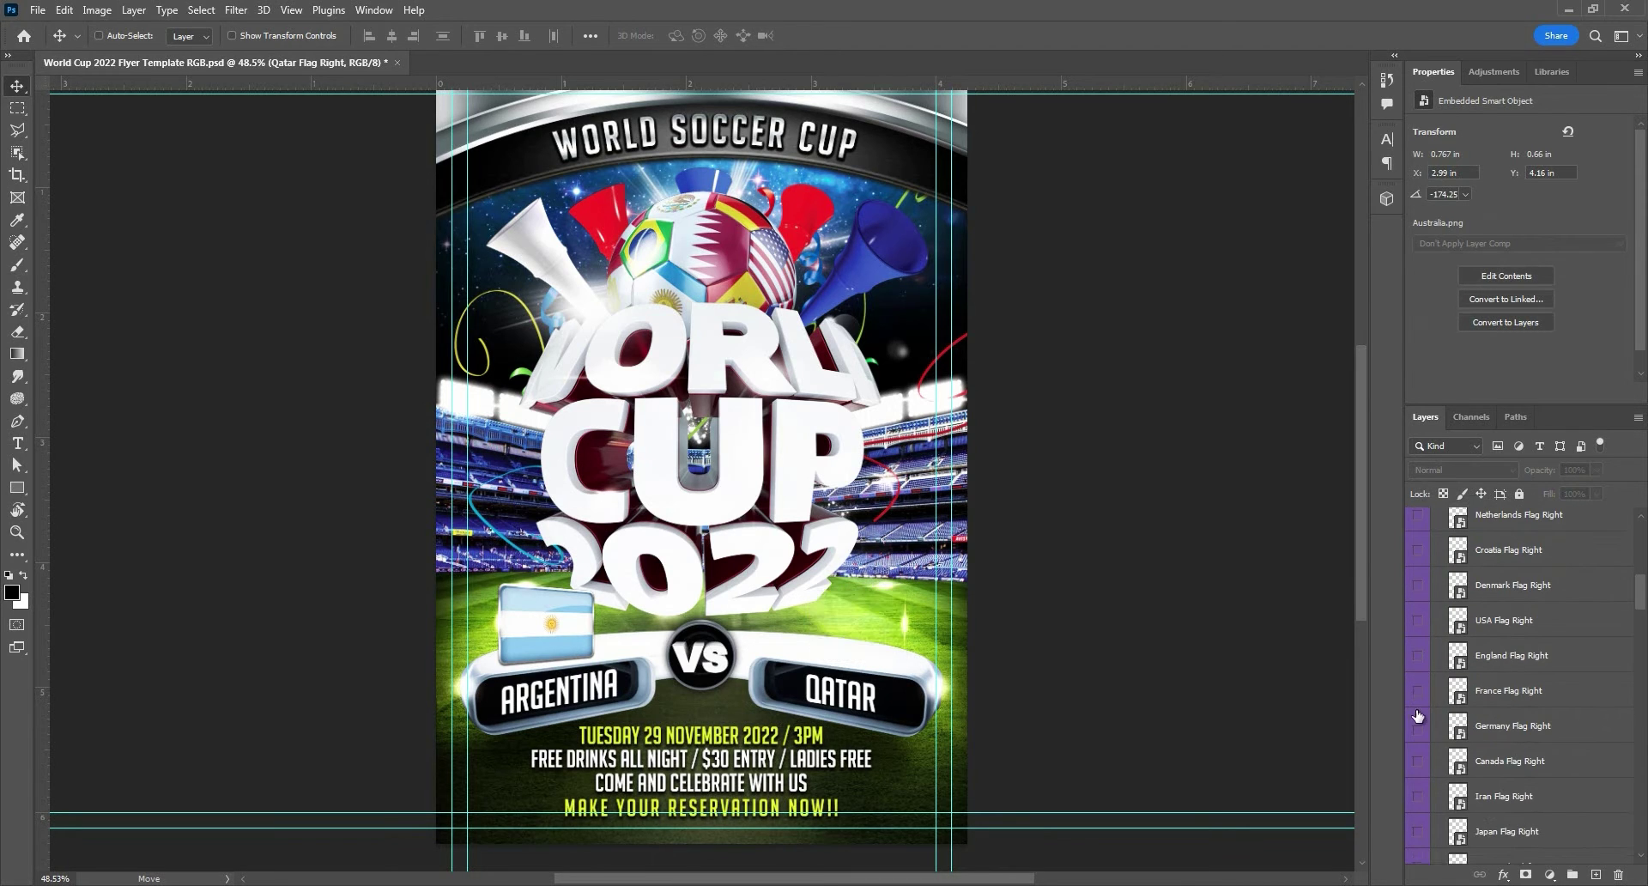
Step: Preview the Germany, Canada and Iran flags, then leave Japan Flag Right showing
{"action": "left_click", "coordinate": [1418, 726]}
{"action": "left_click", "coordinate": [1418, 725]}
{"action": "left_click", "coordinate": [1418, 760]}
{"action": "left_click", "coordinate": [1419, 762]}
{"action": "left_click", "coordinate": [1419, 796]}
{"action": "left_click", "coordinate": [1419, 797]}
{"action": "left_click", "coordinate": [1419, 832]}
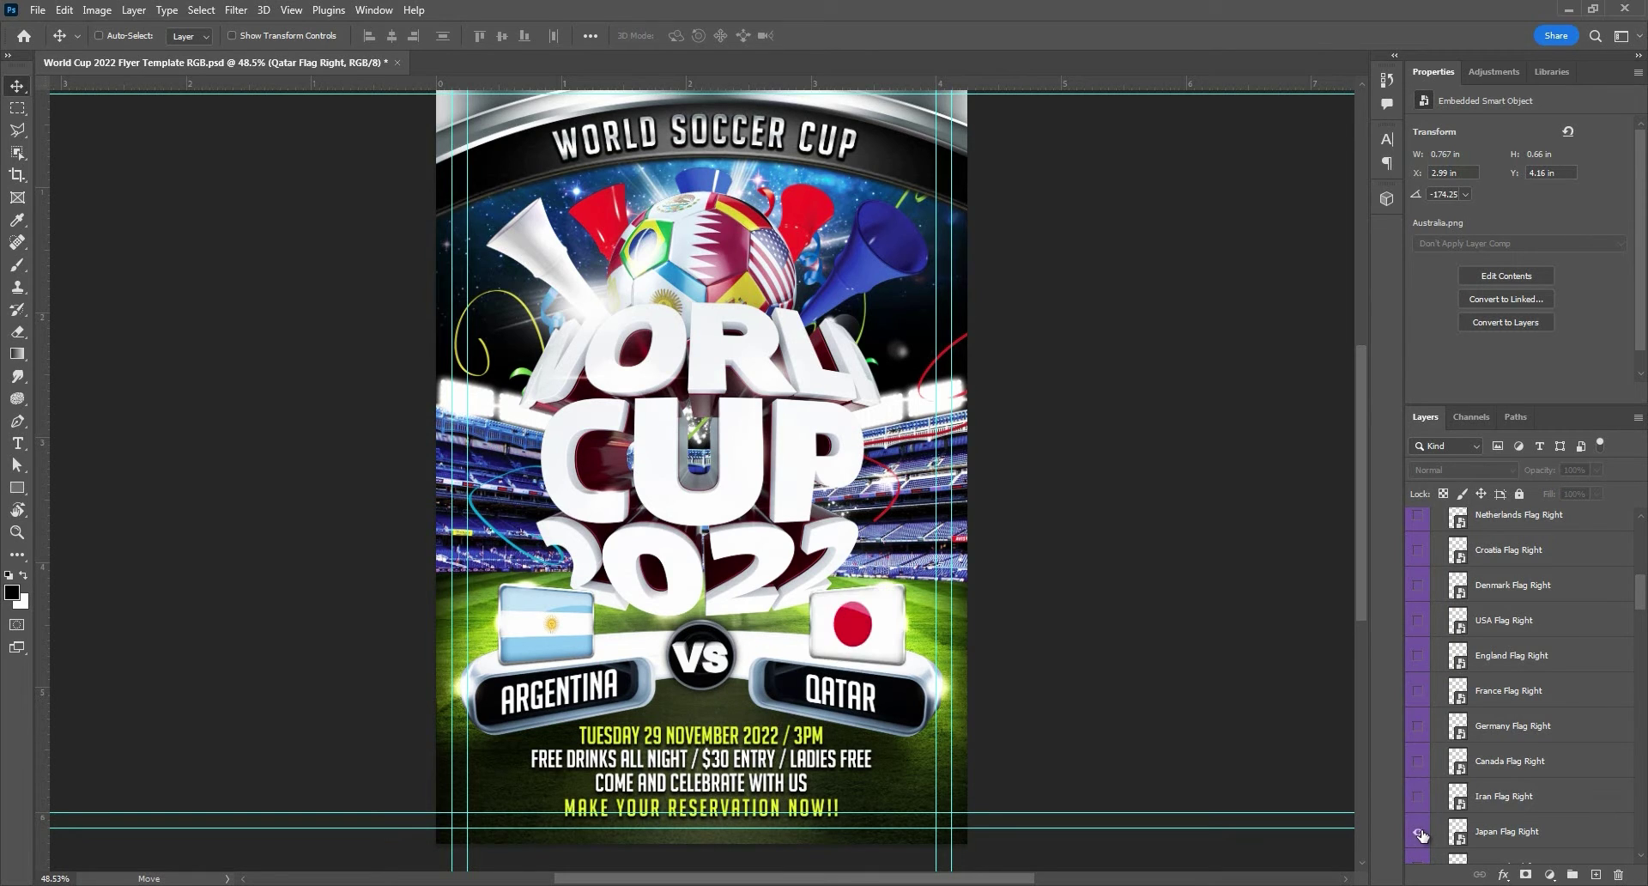
{"action": "scroll", "coordinate": [1477, 787], "scroll_direction": "down", "scroll_amount": 3}
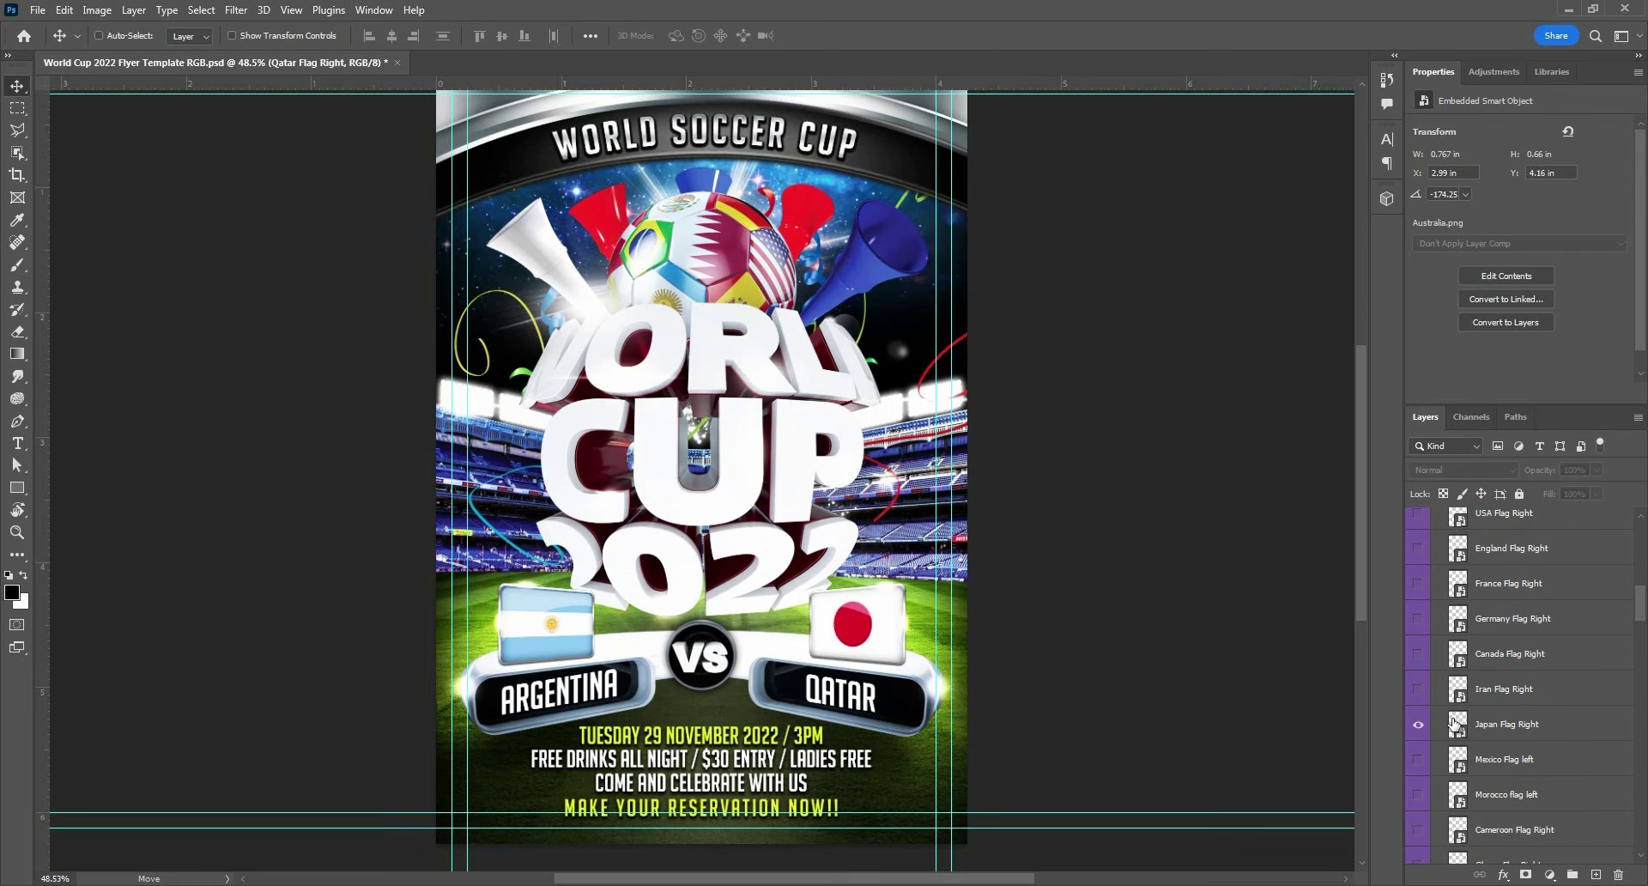
{"action": "left_click", "coordinate": [1489, 729]}
{"action": "double_click", "coordinate": [1494, 724]}
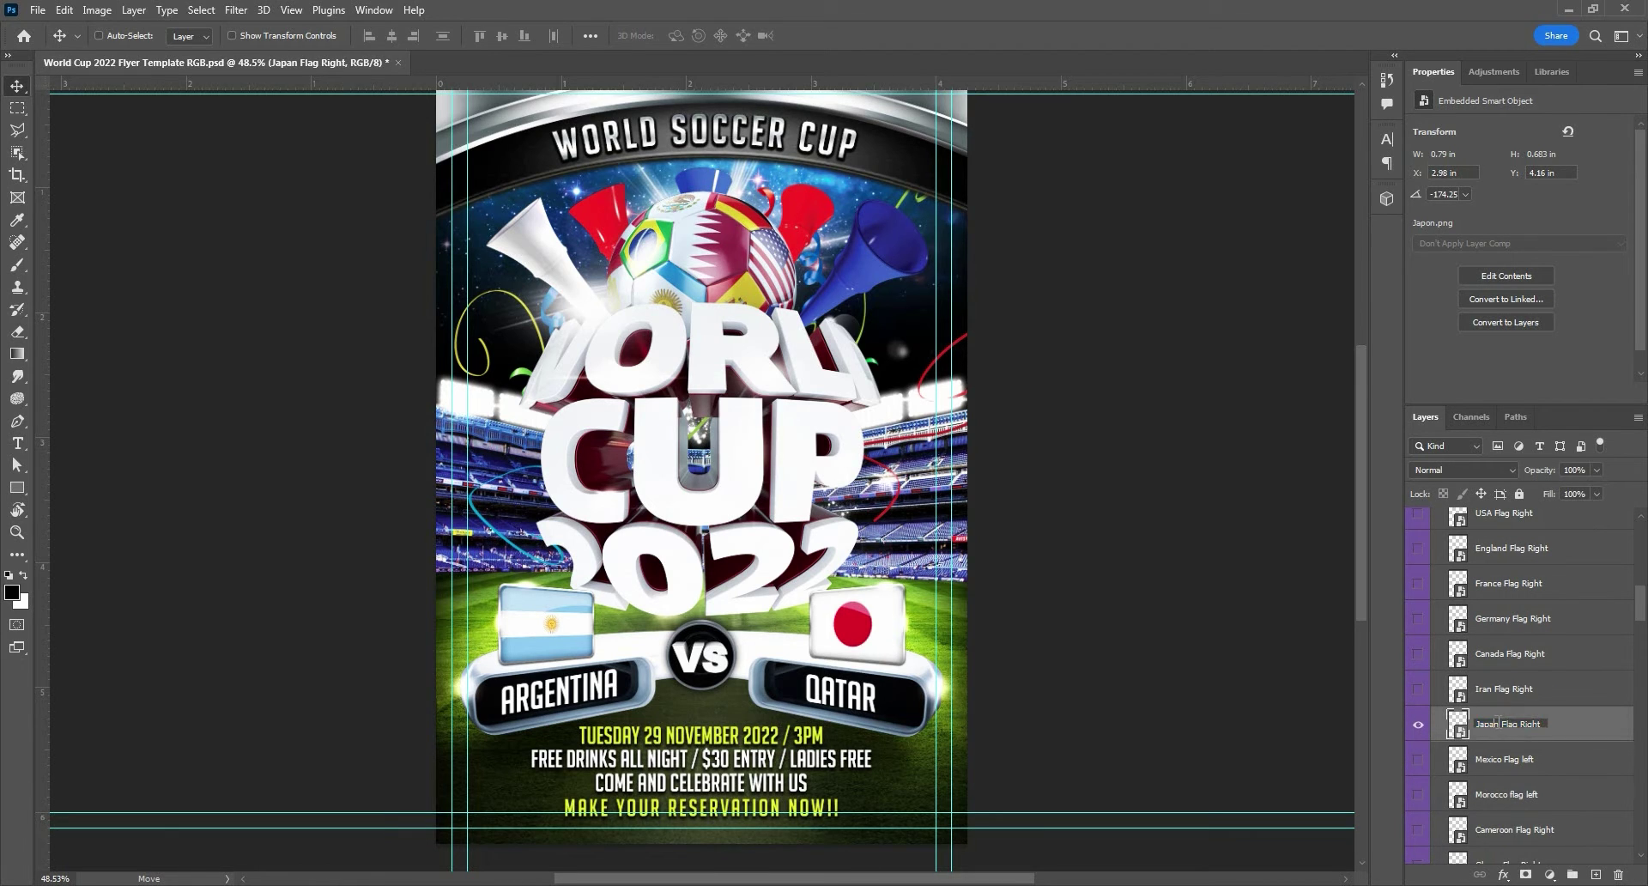
Step: Replace the right label text QATAR with JAPAN and commit the edit
{"action": "double_click", "coordinate": [843, 686]}
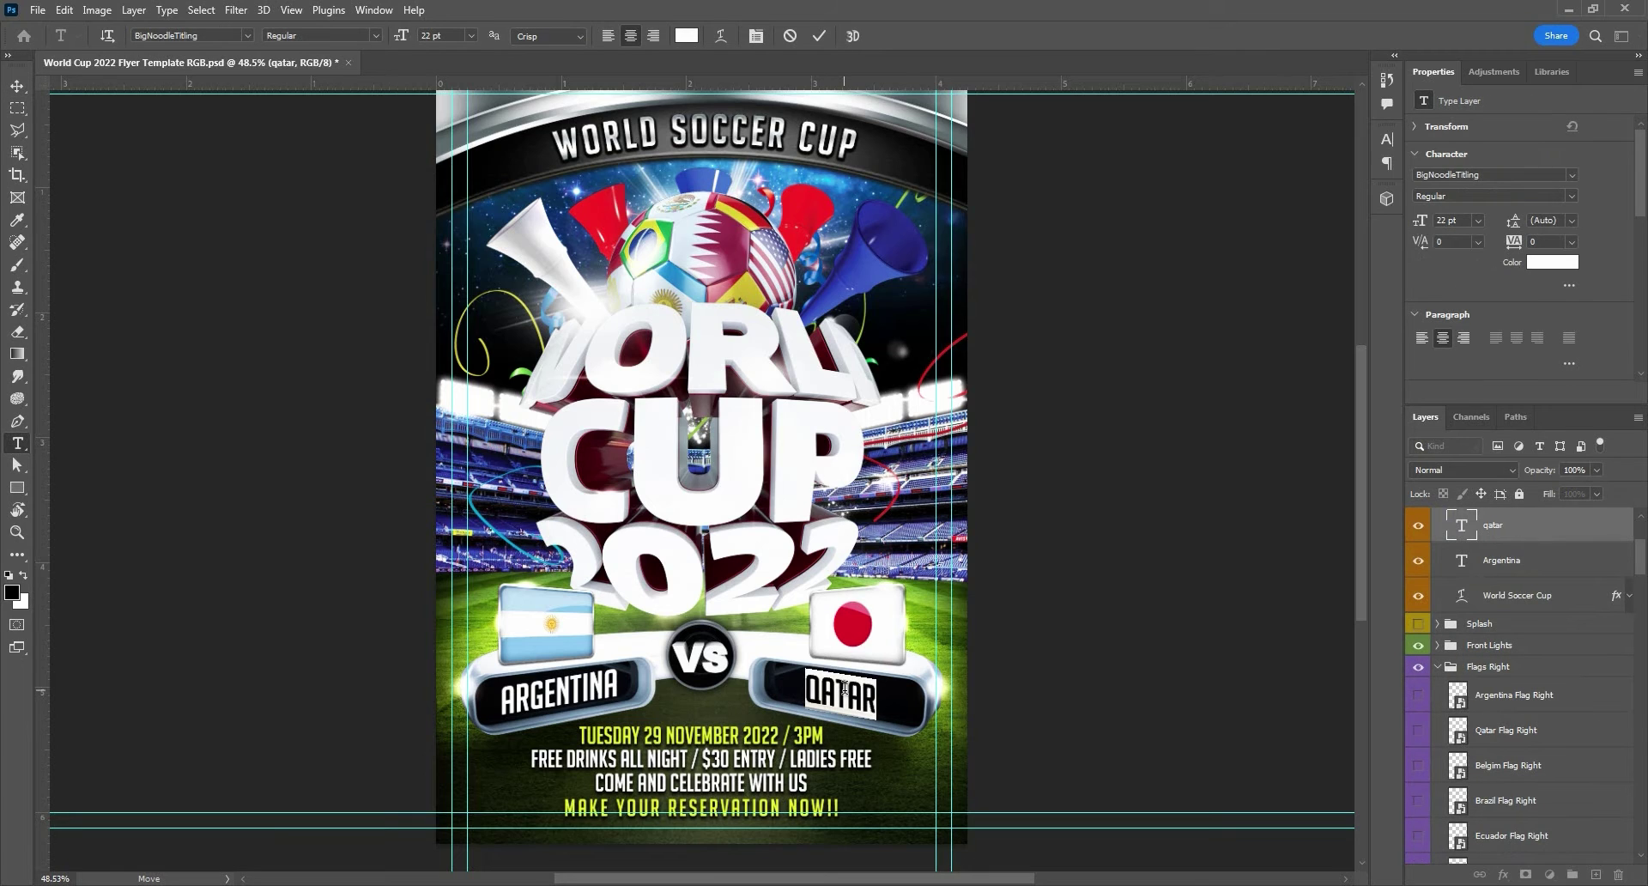
{"action": "key", "text": "BackSpace"}
{"action": "type", "text": "JAPAN"}
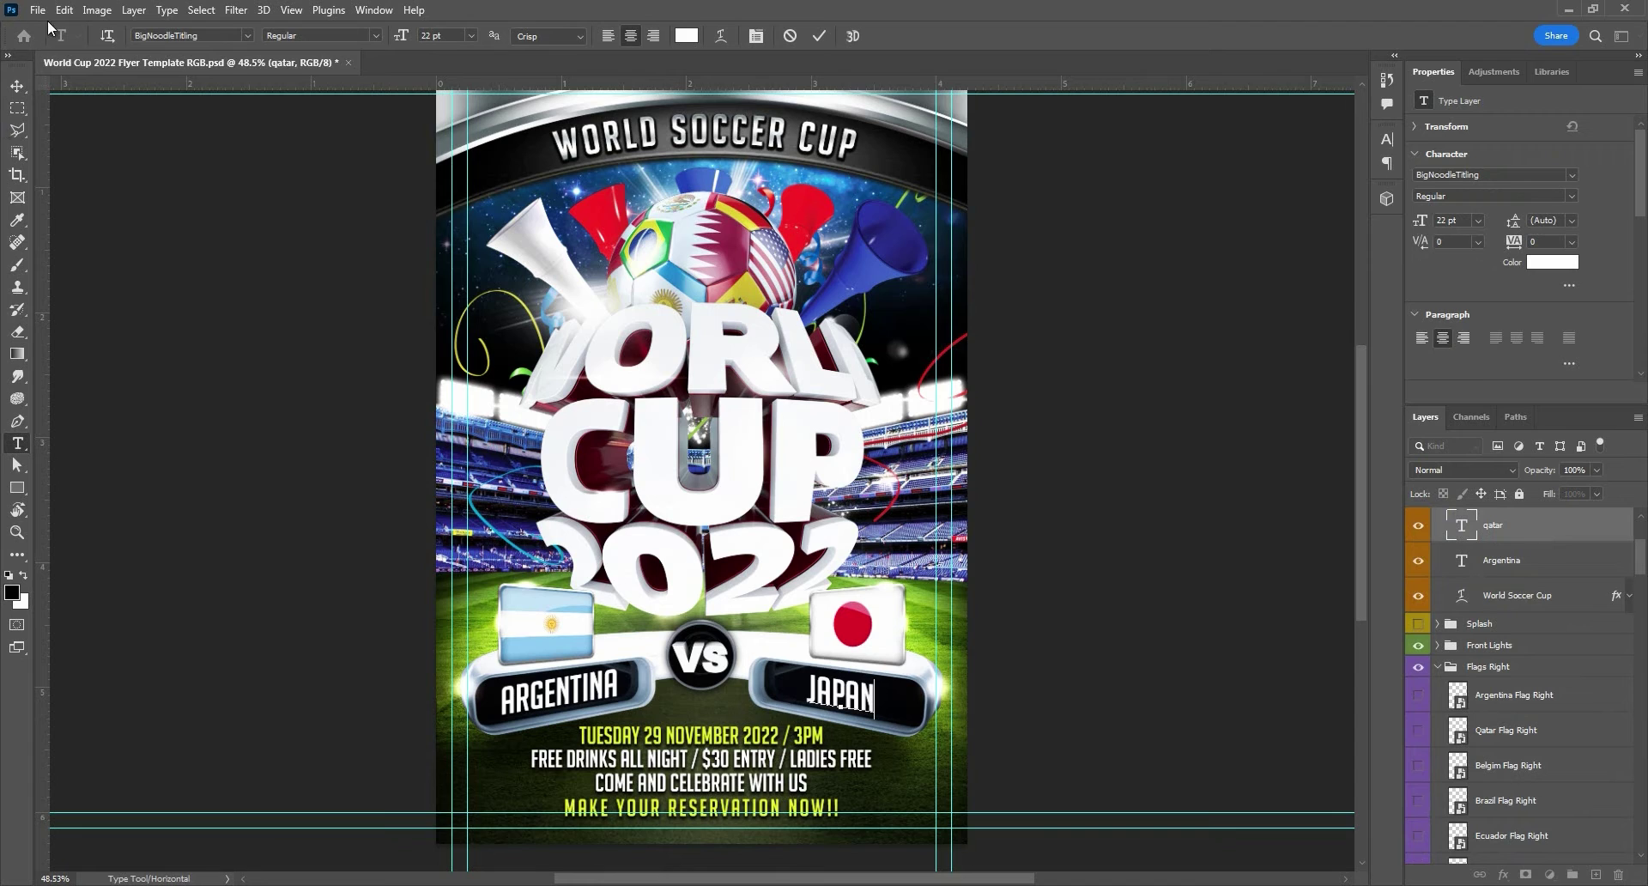
{"action": "left_click", "coordinate": [17, 86]}
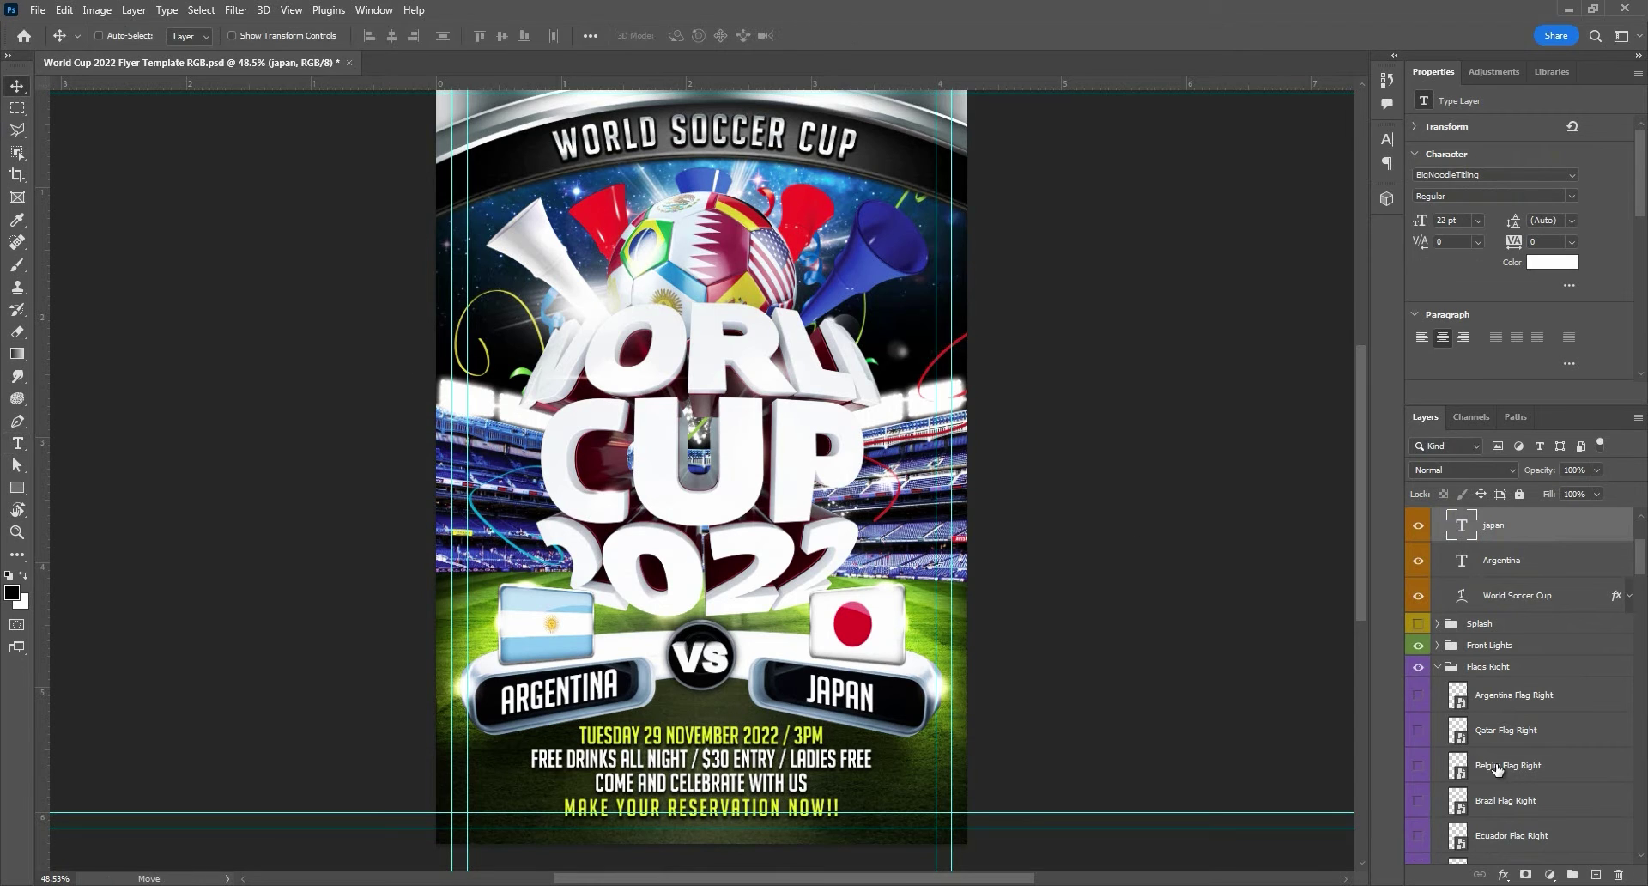
{"action": "scroll", "coordinate": [1492, 768], "scroll_direction": "down", "scroll_amount": 3}
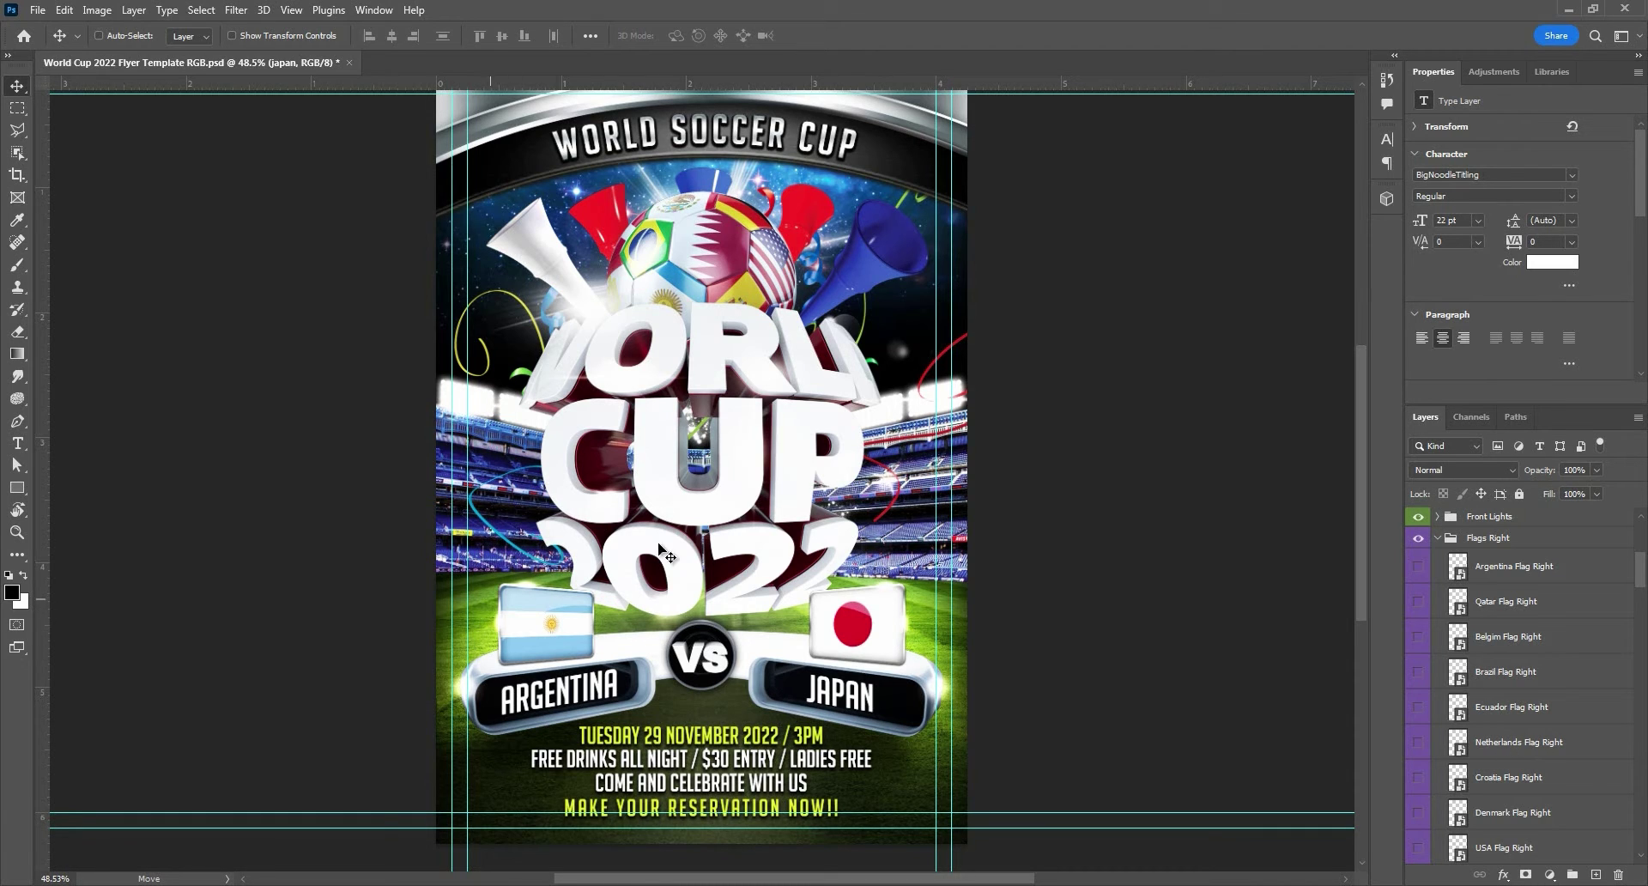
Step: Hide the Japan flag, preview Mexico and Morocco, and show Ghana Flag Right instead
{"action": "left_click", "coordinate": [856, 642], "text": "ctrl"}
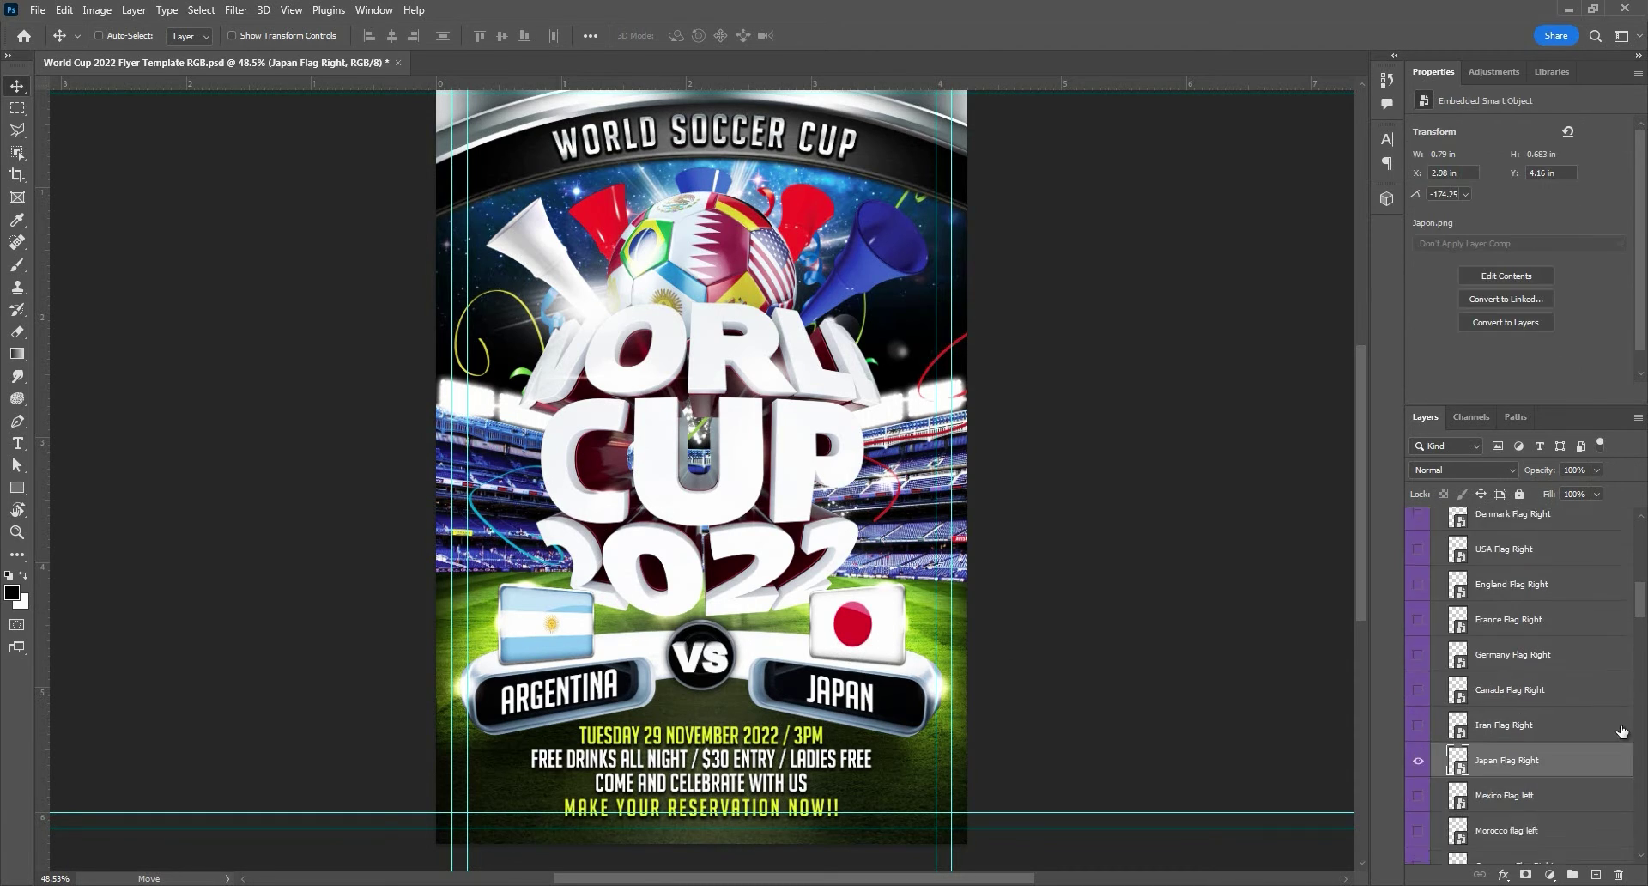
{"action": "left_click", "coordinate": [1419, 740]}
{"action": "scroll", "coordinate": [1421, 702], "scroll_direction": "down", "scroll_amount": 2}
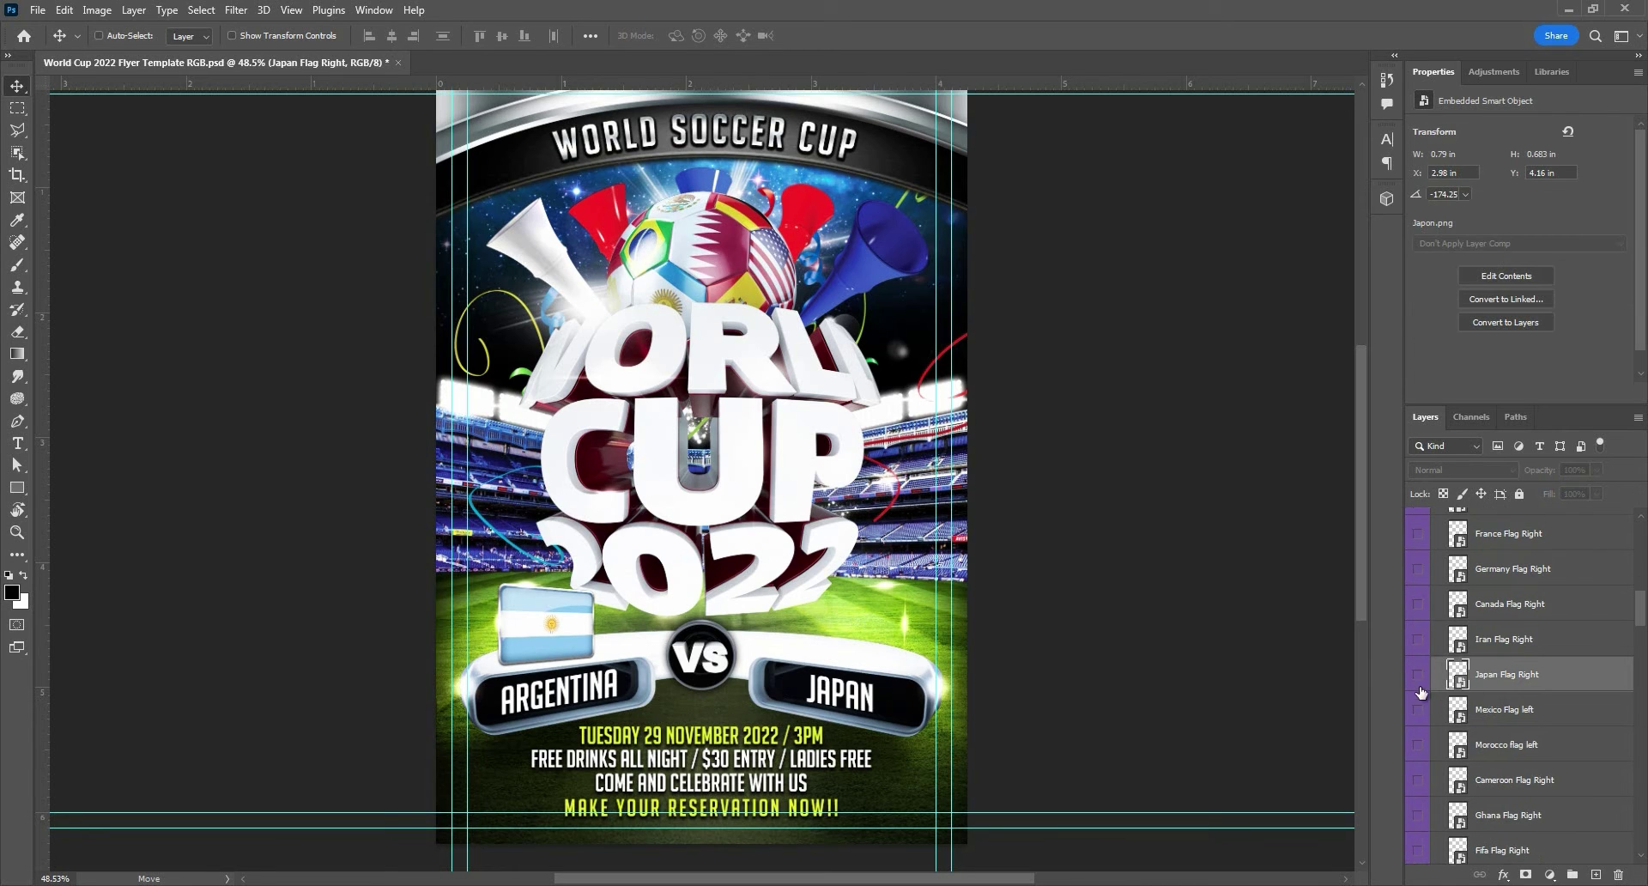
{"action": "left_click", "coordinate": [1416, 710]}
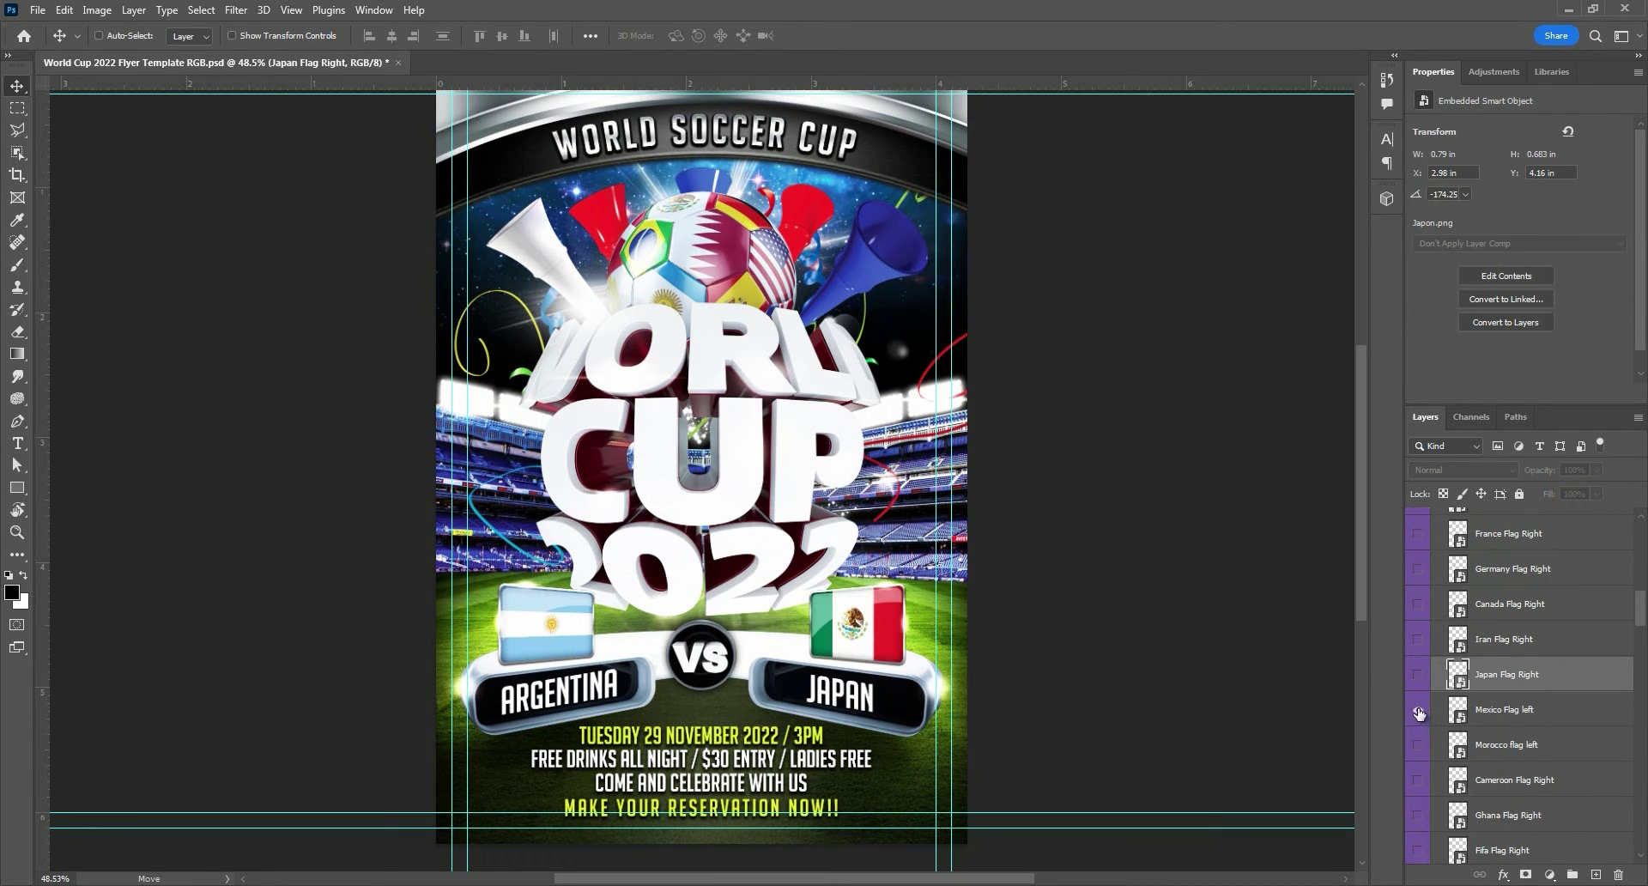
{"action": "left_click", "coordinate": [1417, 710]}
{"action": "left_click", "coordinate": [1417, 746]}
{"action": "left_click", "coordinate": [1417, 747]}
{"action": "scroll", "coordinate": [1417, 747], "scroll_direction": "down", "scroll_amount": 2}
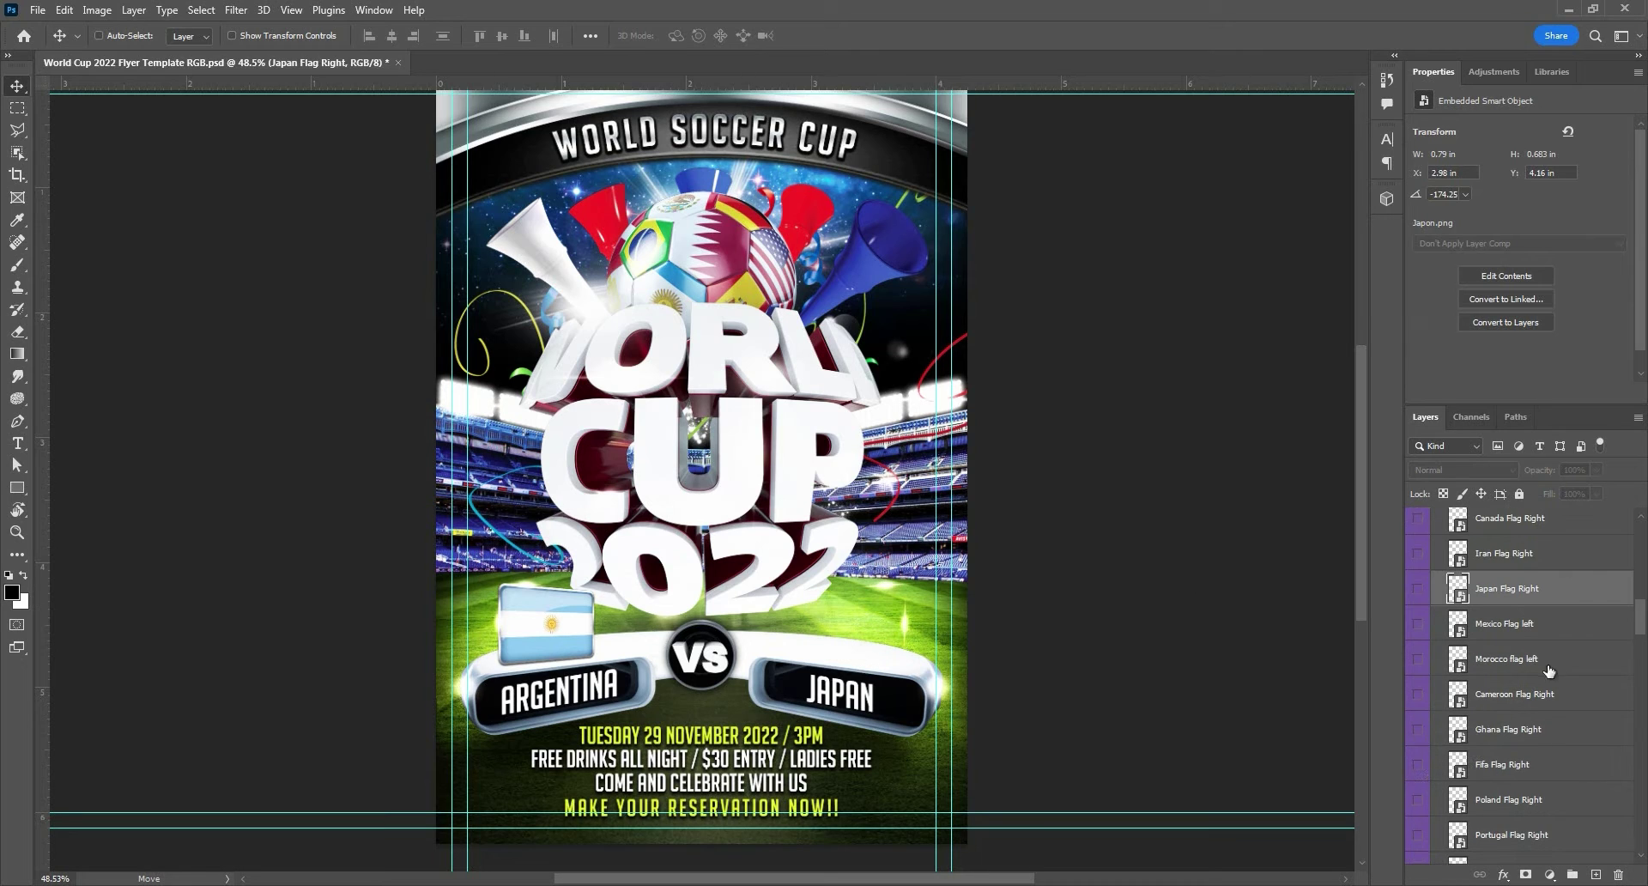
{"action": "left_click", "coordinate": [1417, 731]}
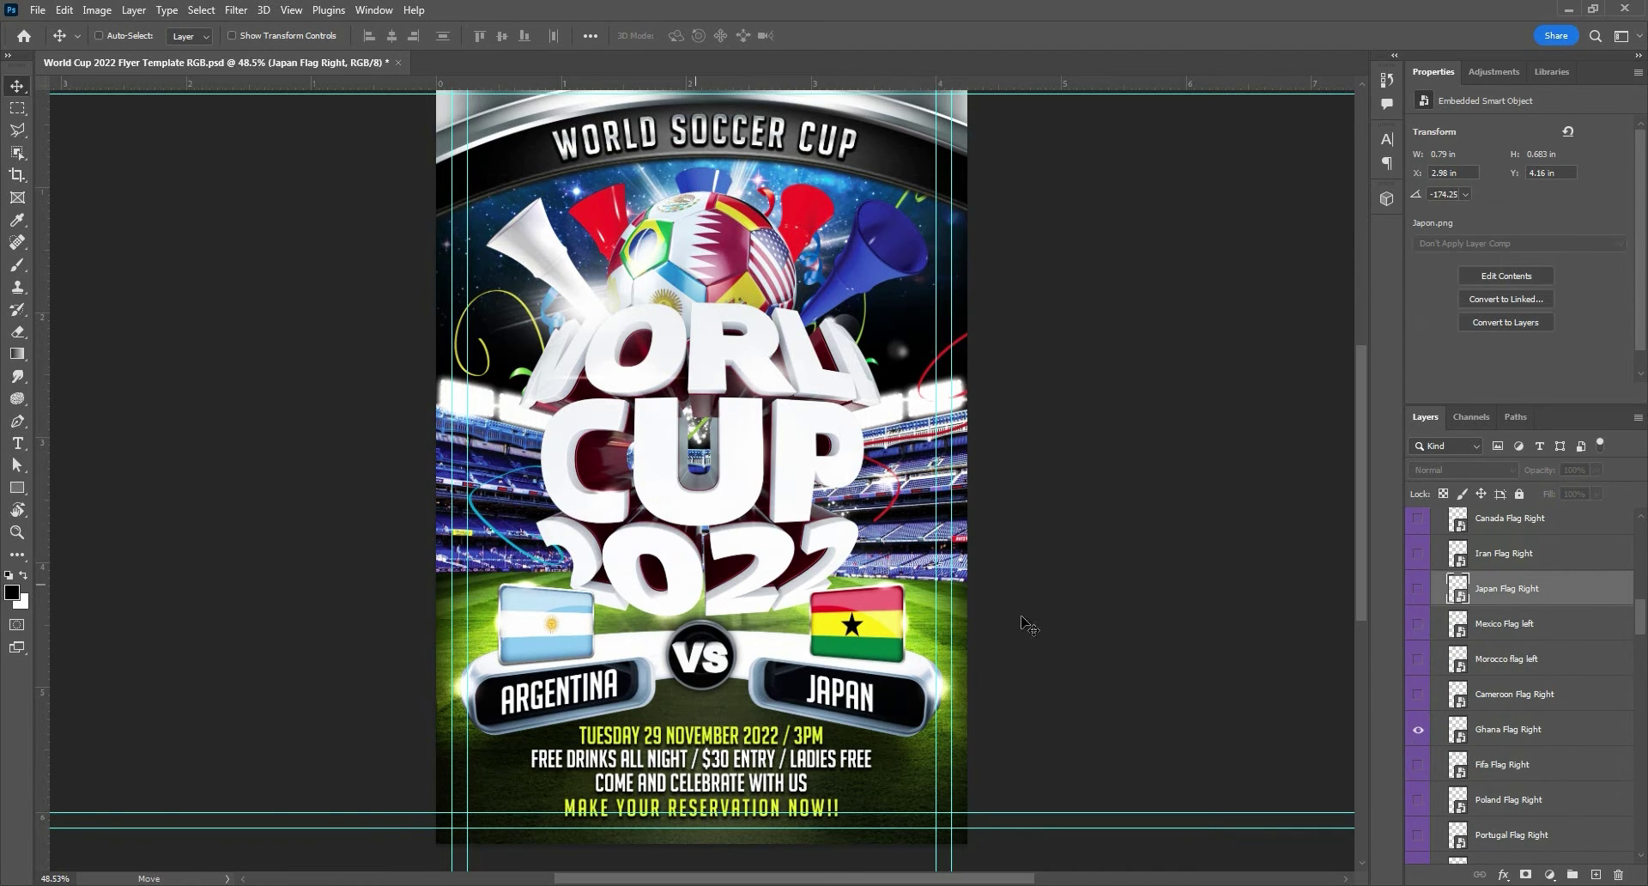
{"action": "double_click", "coordinate": [1489, 731]}
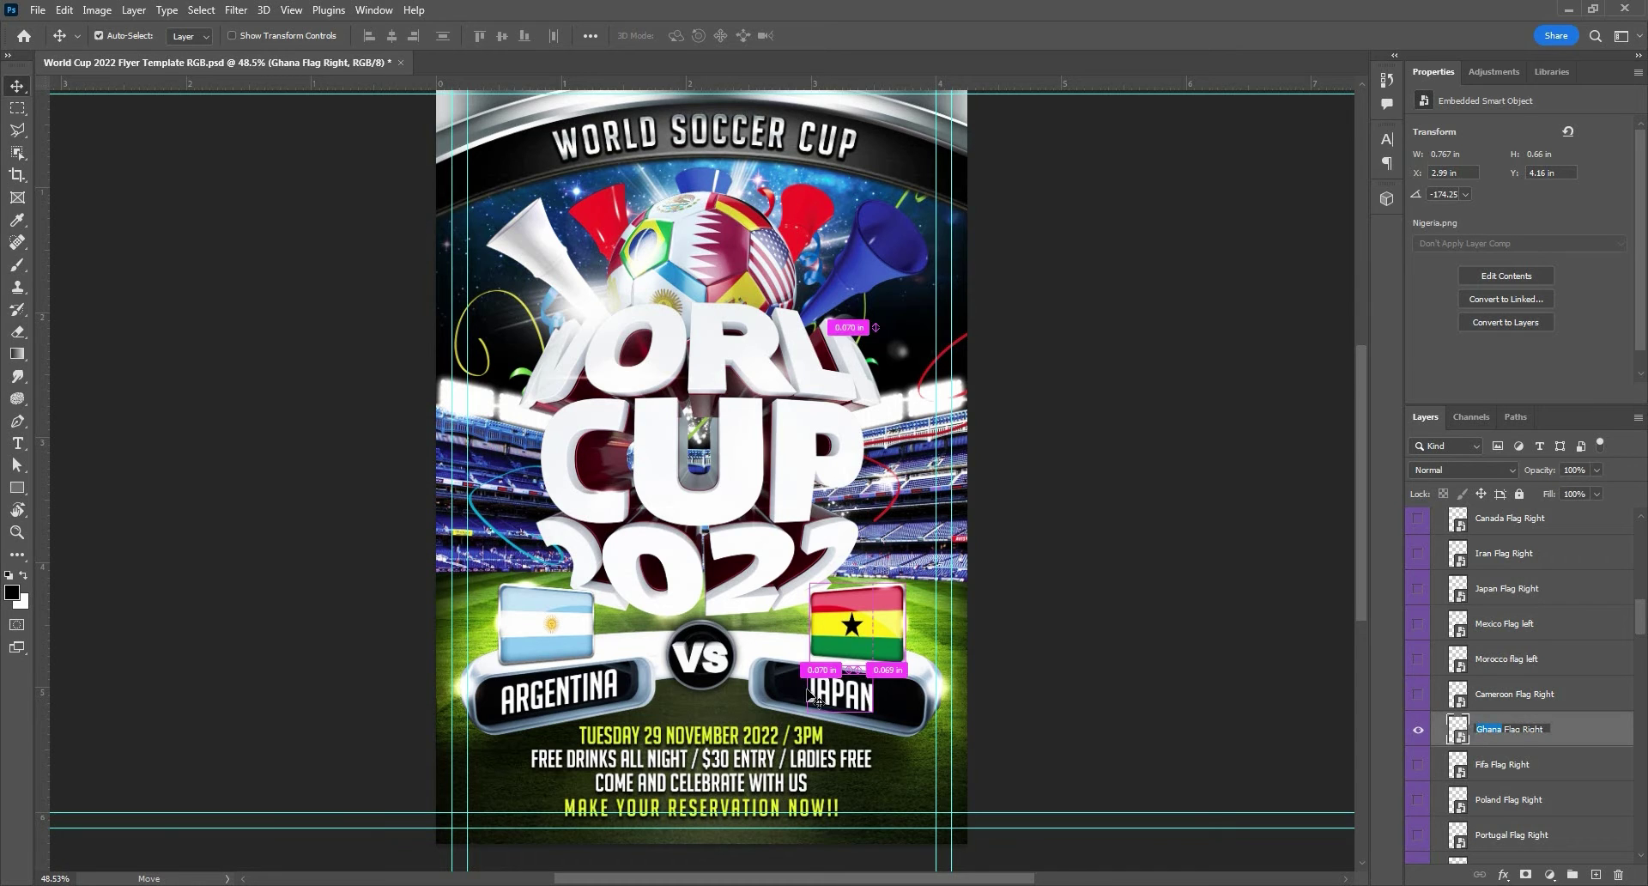
Step: Retype the right team label from JAPAN to GHANA and commit it
{"action": "left_click", "coordinate": [845, 684], "text": "ctrl"}
{"action": "double_click", "coordinate": [845, 684]}
{"action": "type", "text": "GHANA"}
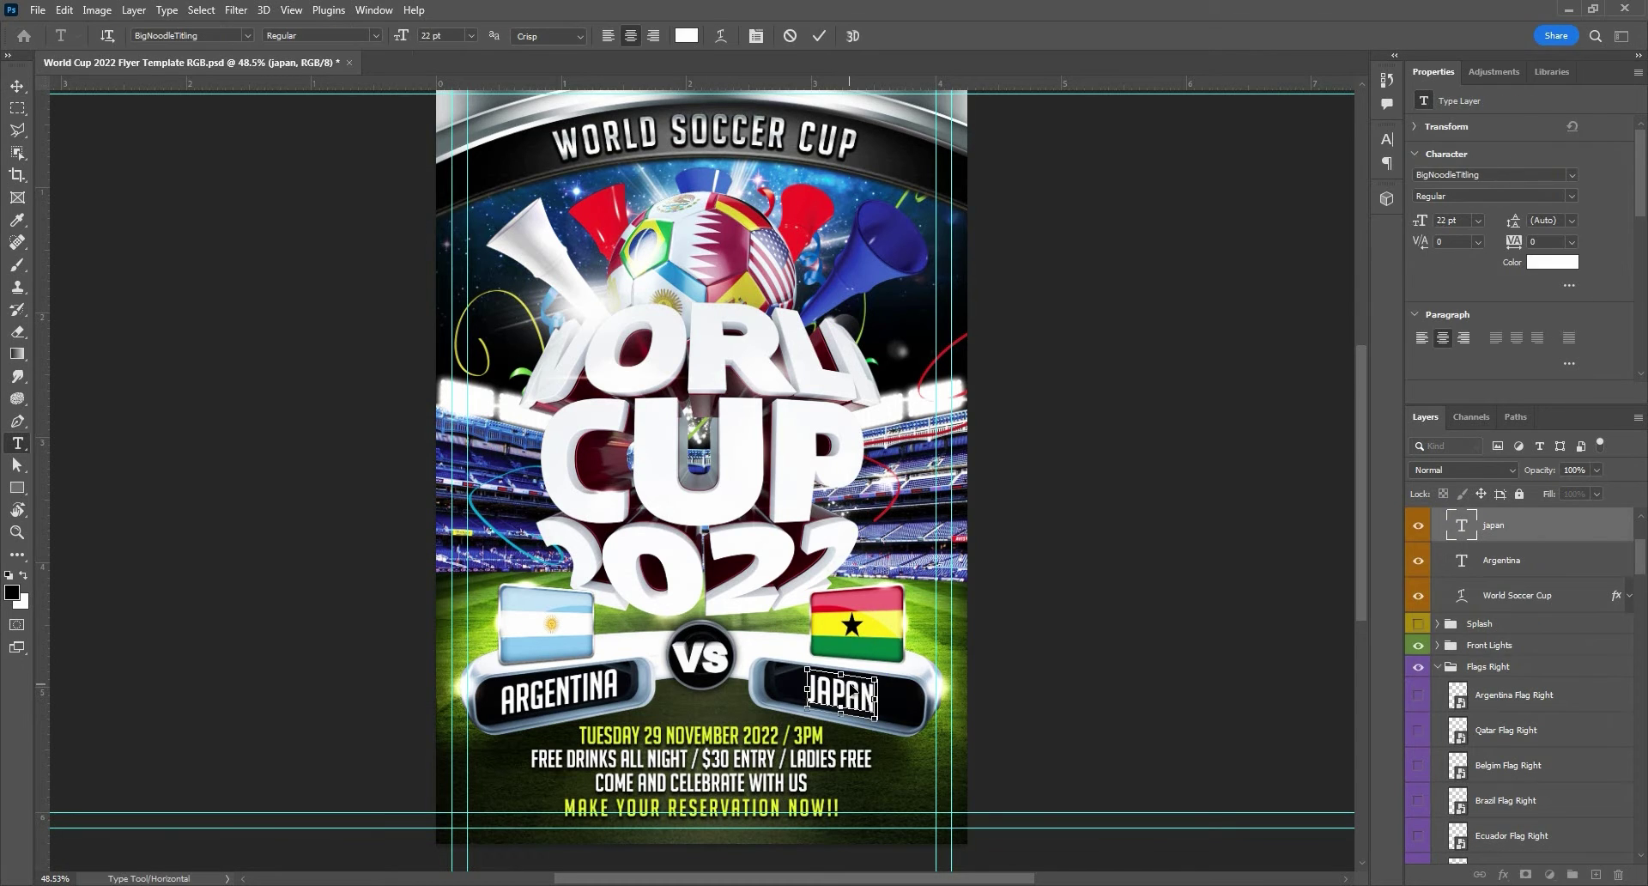
{"action": "left_click", "coordinate": [17, 86]}
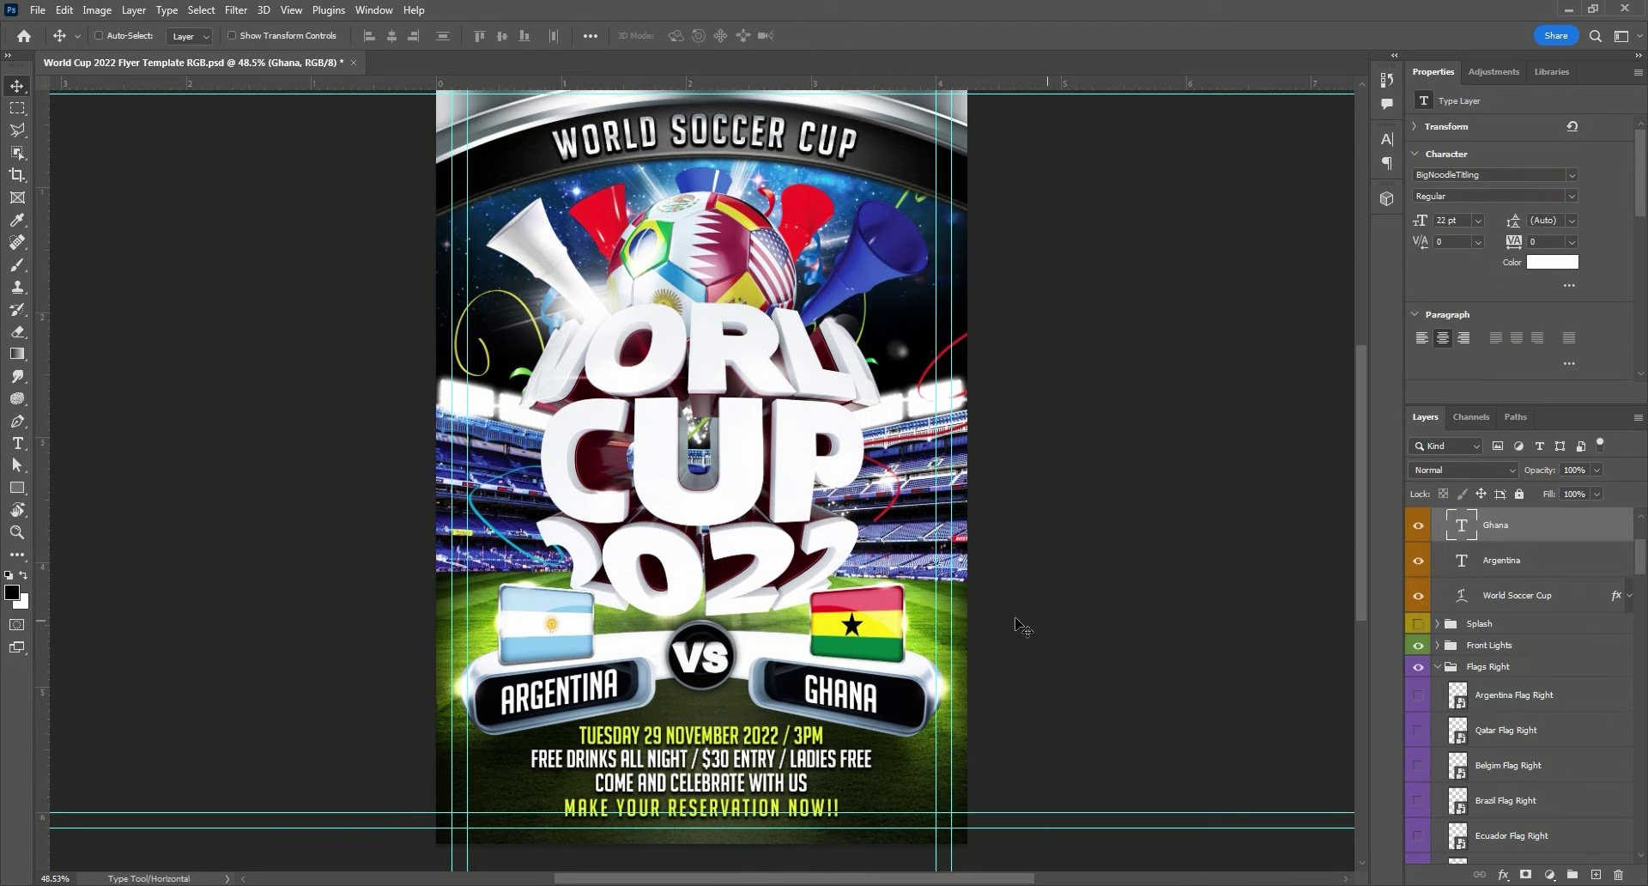
Step: Retype the top header text as QATAR SPORT CLUB and commit it
{"action": "scroll", "coordinate": [734, 433], "scroll_direction": "up", "scroll_amount": 2}
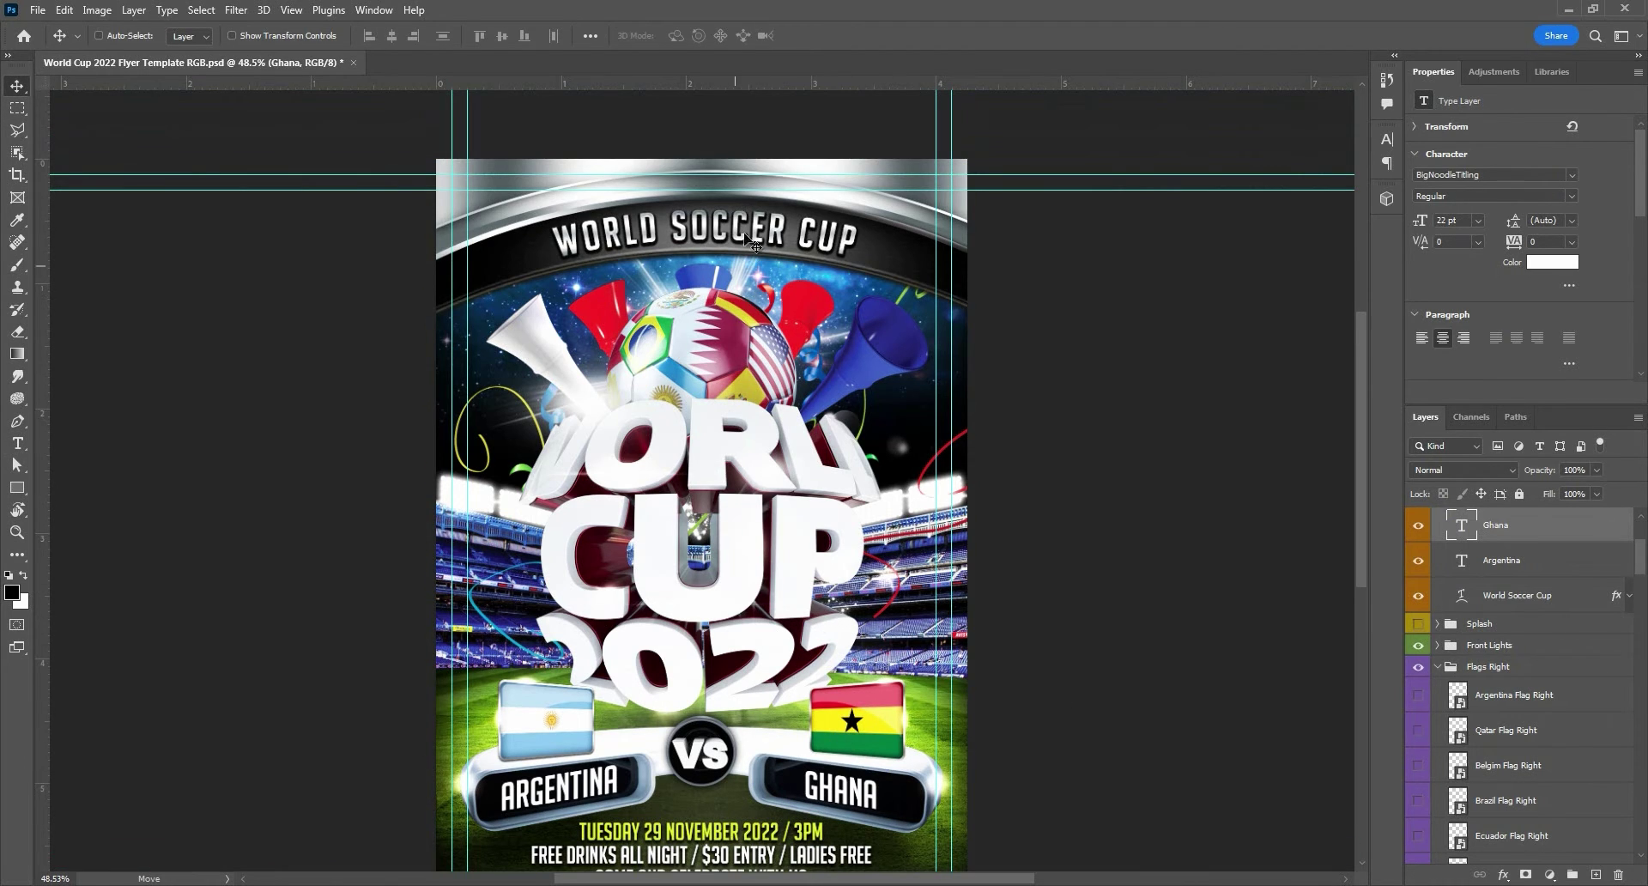
{"action": "key", "text": "t"}
{"action": "left_click", "coordinate": [717, 230]}
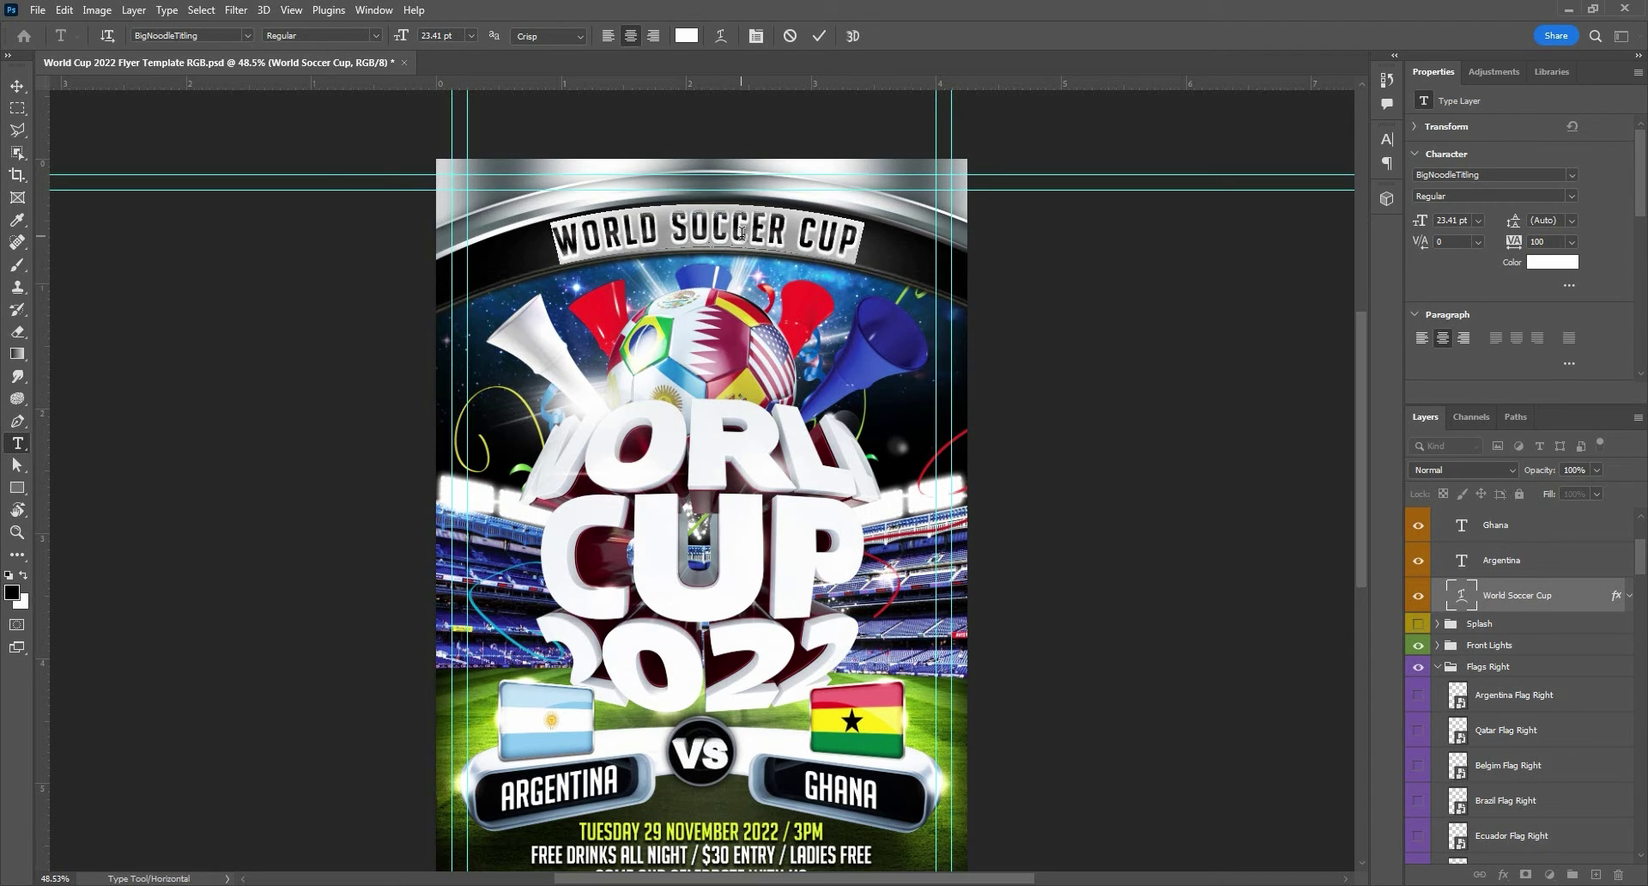
{"action": "key", "text": "ctrl+a"}
{"action": "type", "text": "QATA"}
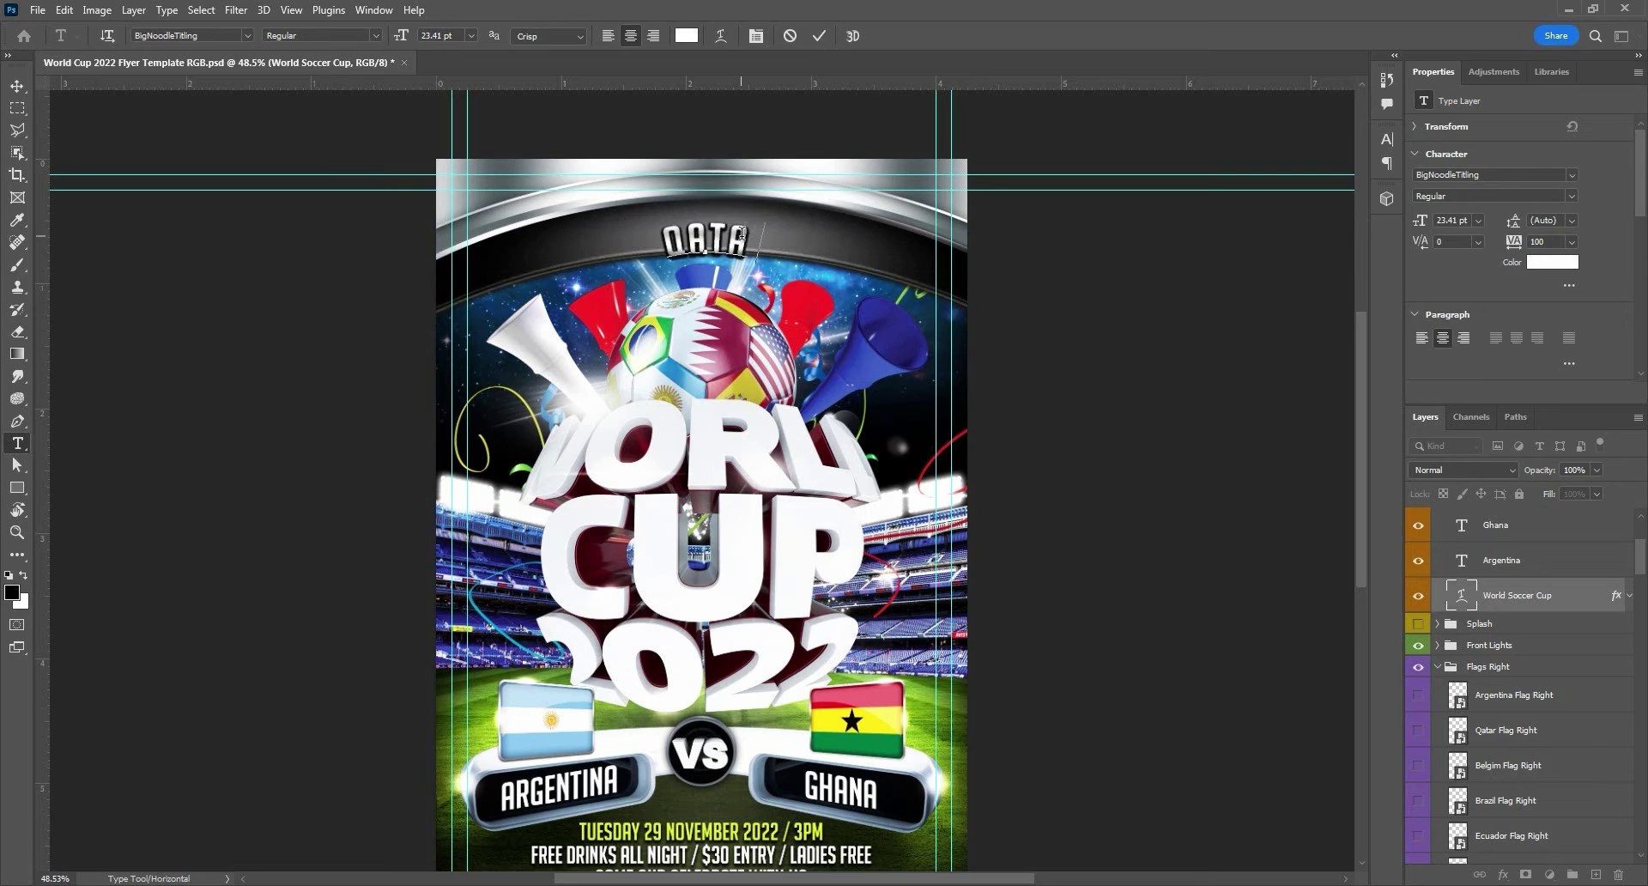
{"action": "type", "text": "R SPO"}
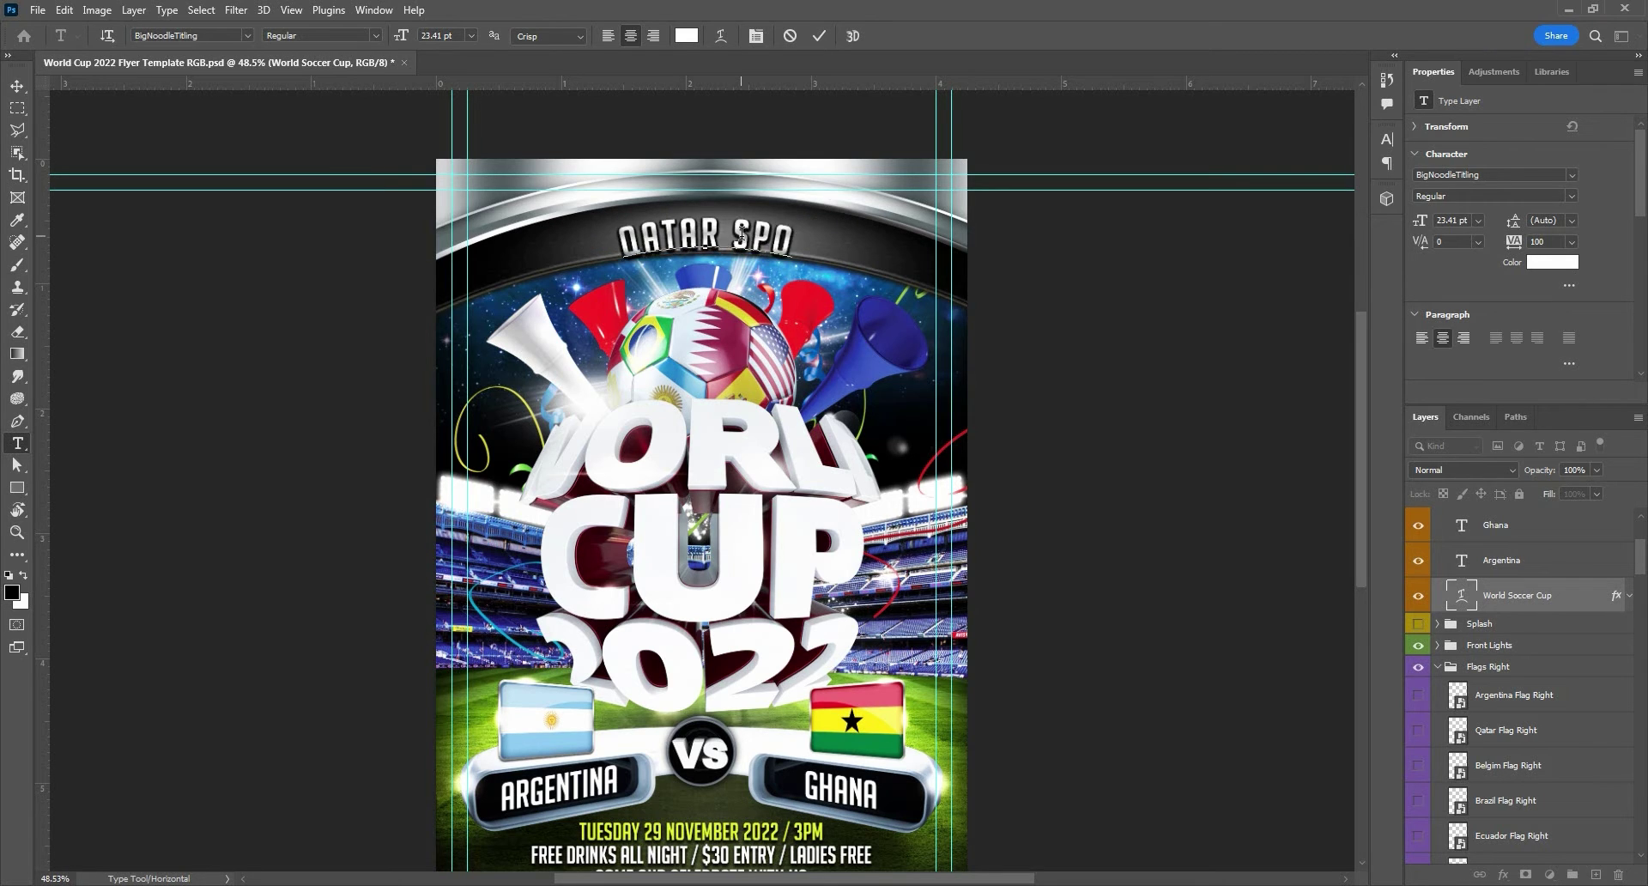
{"action": "type", "text": "RT CU"}
{"action": "key", "text": "BackSpace"}
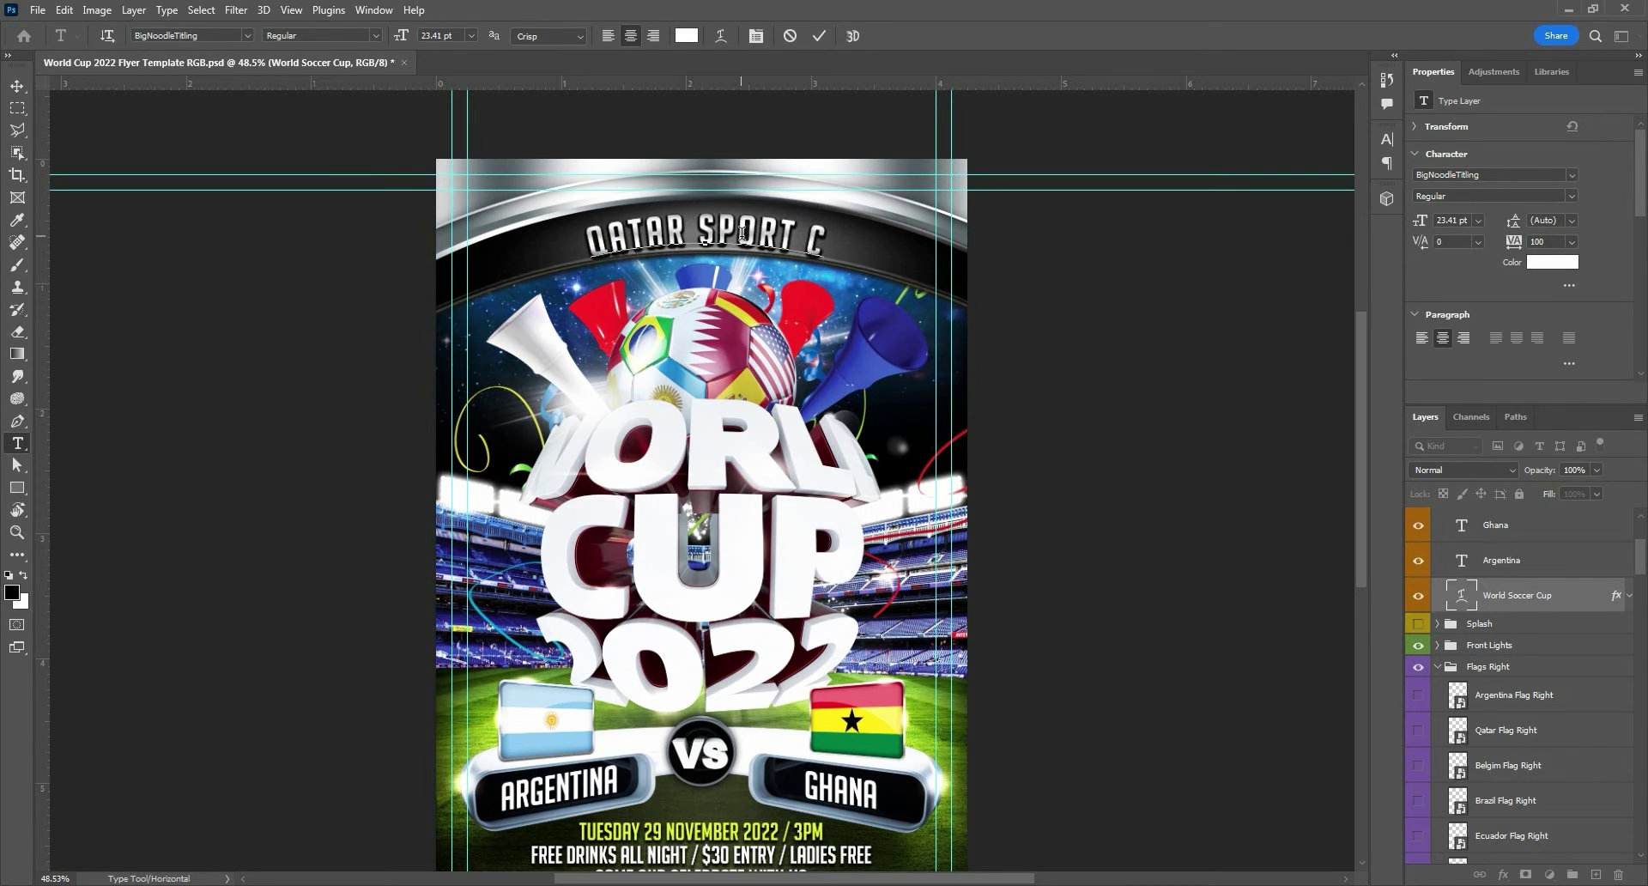
{"action": "type", "text": "LUB"}
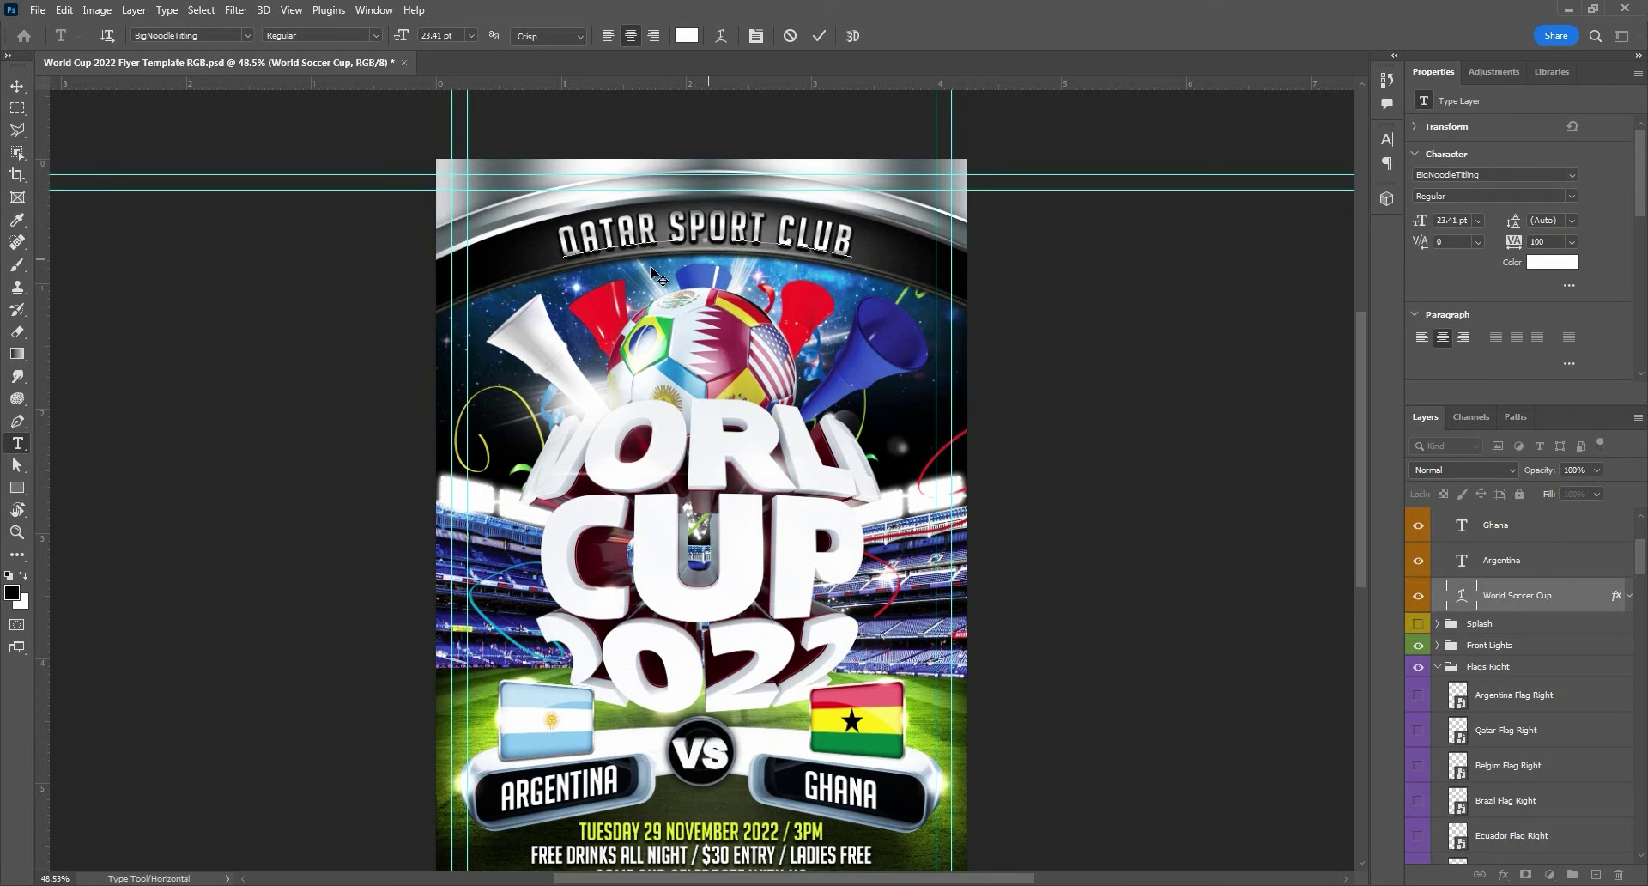
{"action": "left_click", "coordinate": [17, 86]}
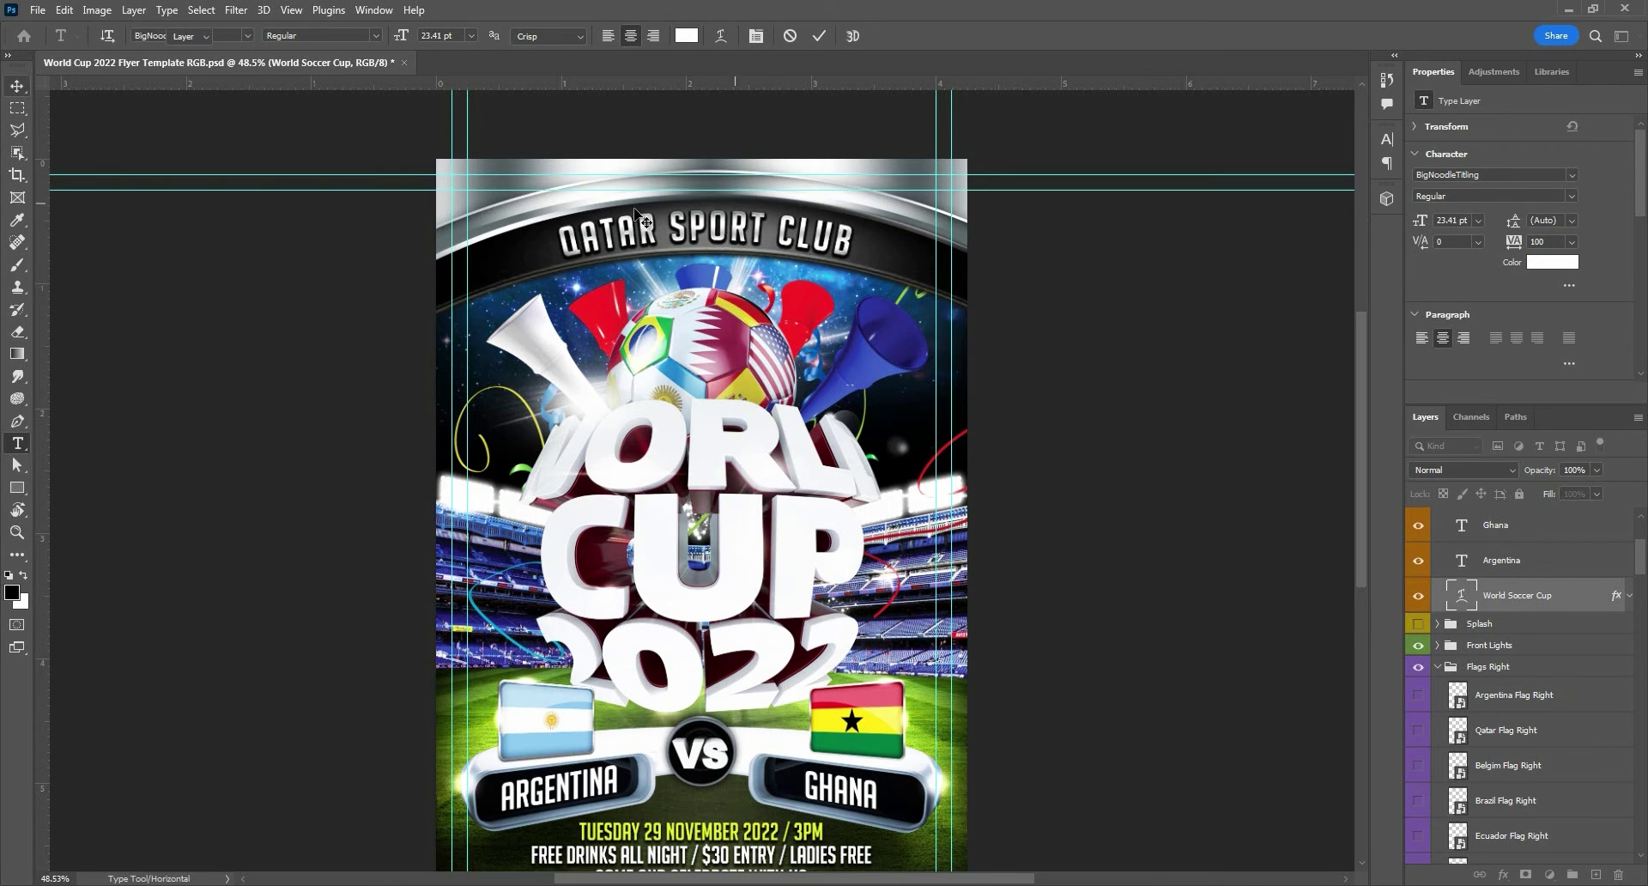
{"action": "key", "text": "ctrl+plus"}
Step: Apply an Arc warp with +14 bend to the QATAR SPORT CLUB header text
{"action": "scroll", "coordinate": [722, 221], "scroll_direction": "up", "scroll_amount": 2}
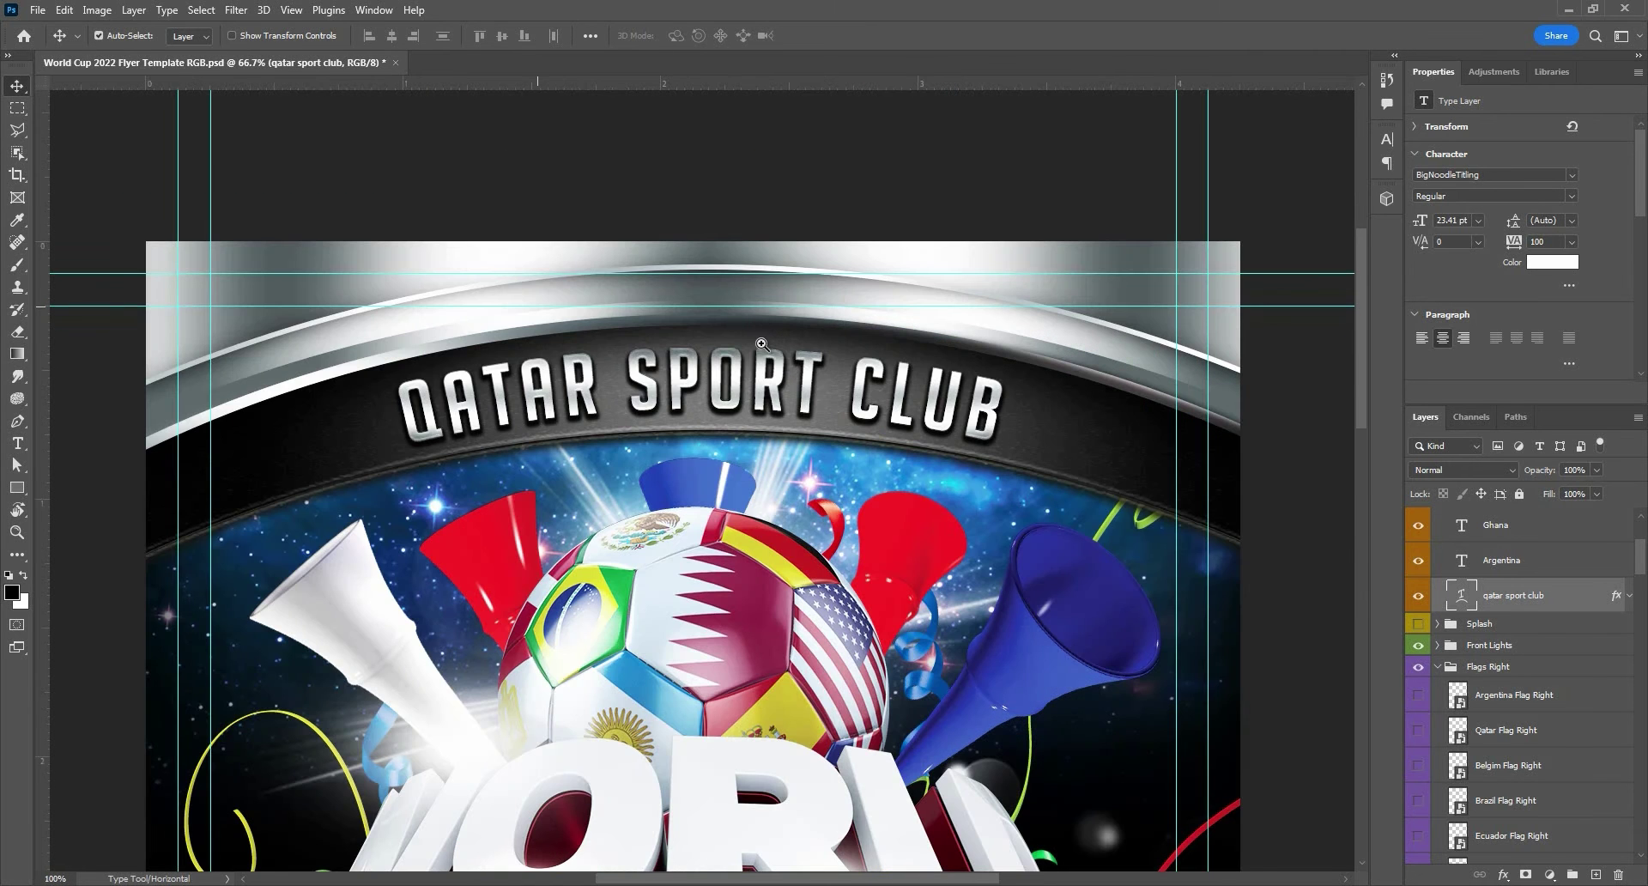
{"action": "double_click", "coordinate": [759, 372]}
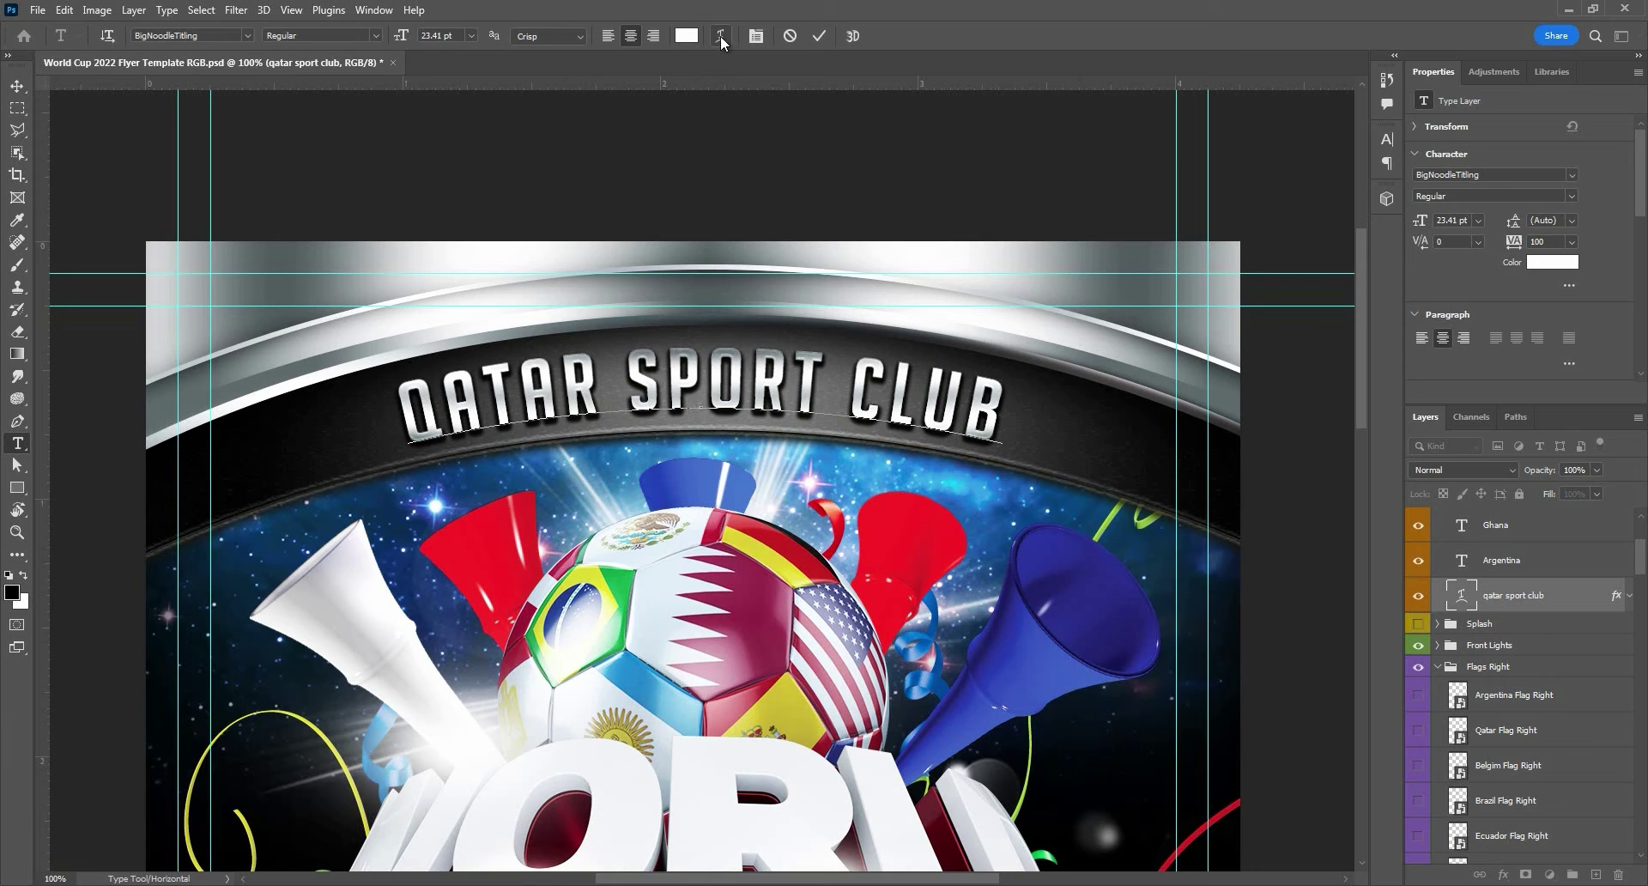
{"action": "left_click", "coordinate": [720, 38]}
{"action": "mouse_move", "coordinate": [1156, 293]}
{"action": "left_mouse_down"}
{"action": "mouse_move", "coordinate": [1131, 290]}
{"action": "mouse_move", "coordinate": [1155, 290]}
{"action": "left_mouse_up"}
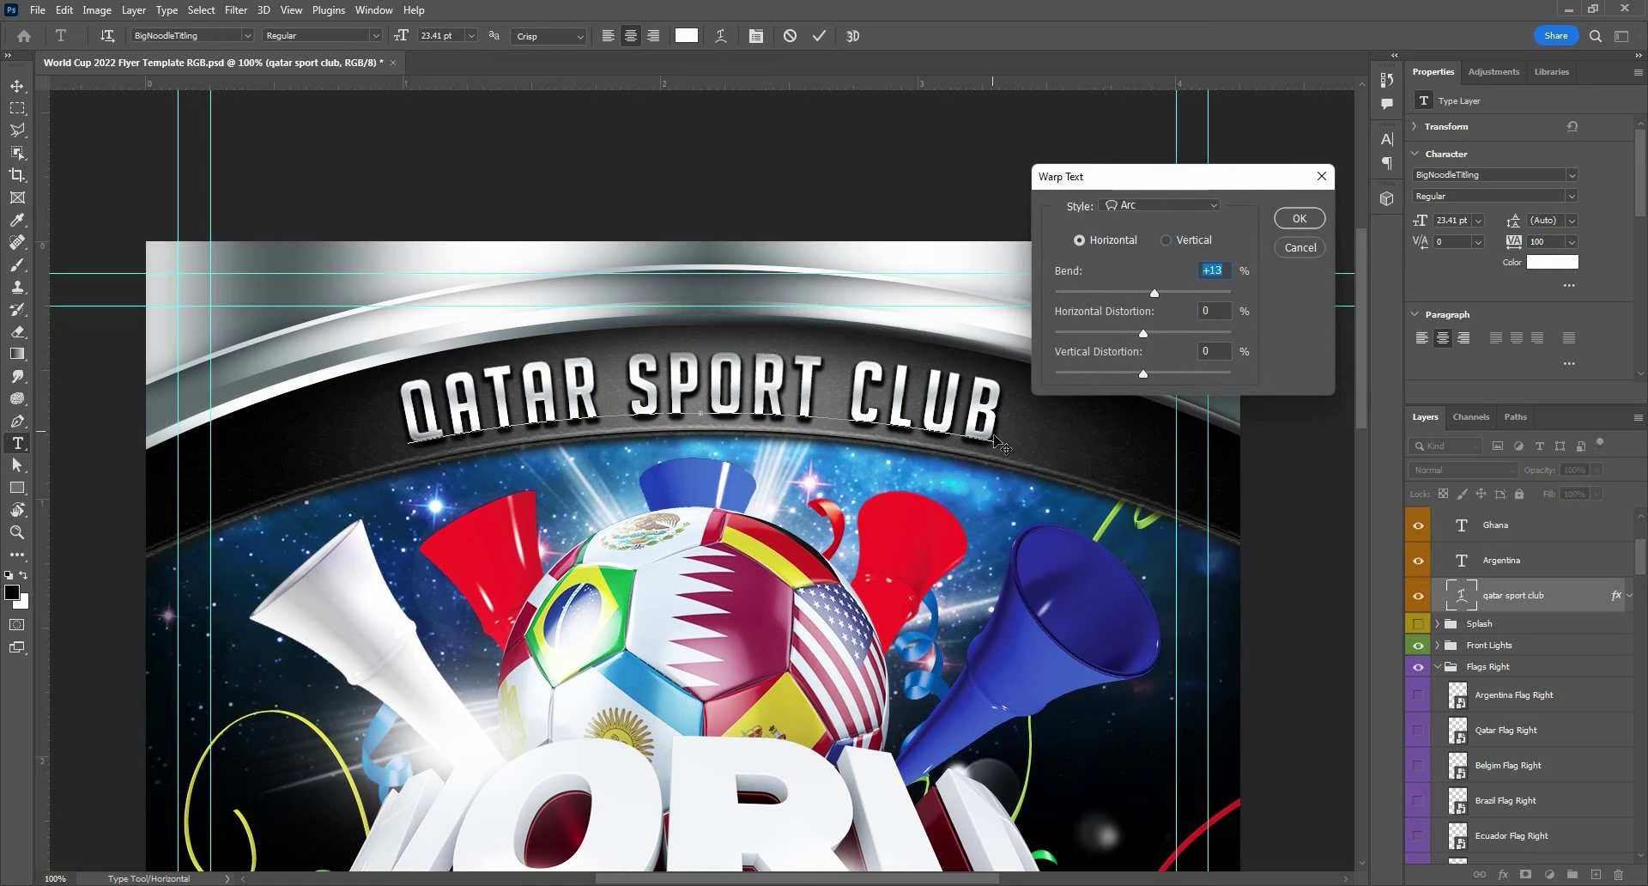
{"action": "left_click", "coordinate": [1154, 292]}
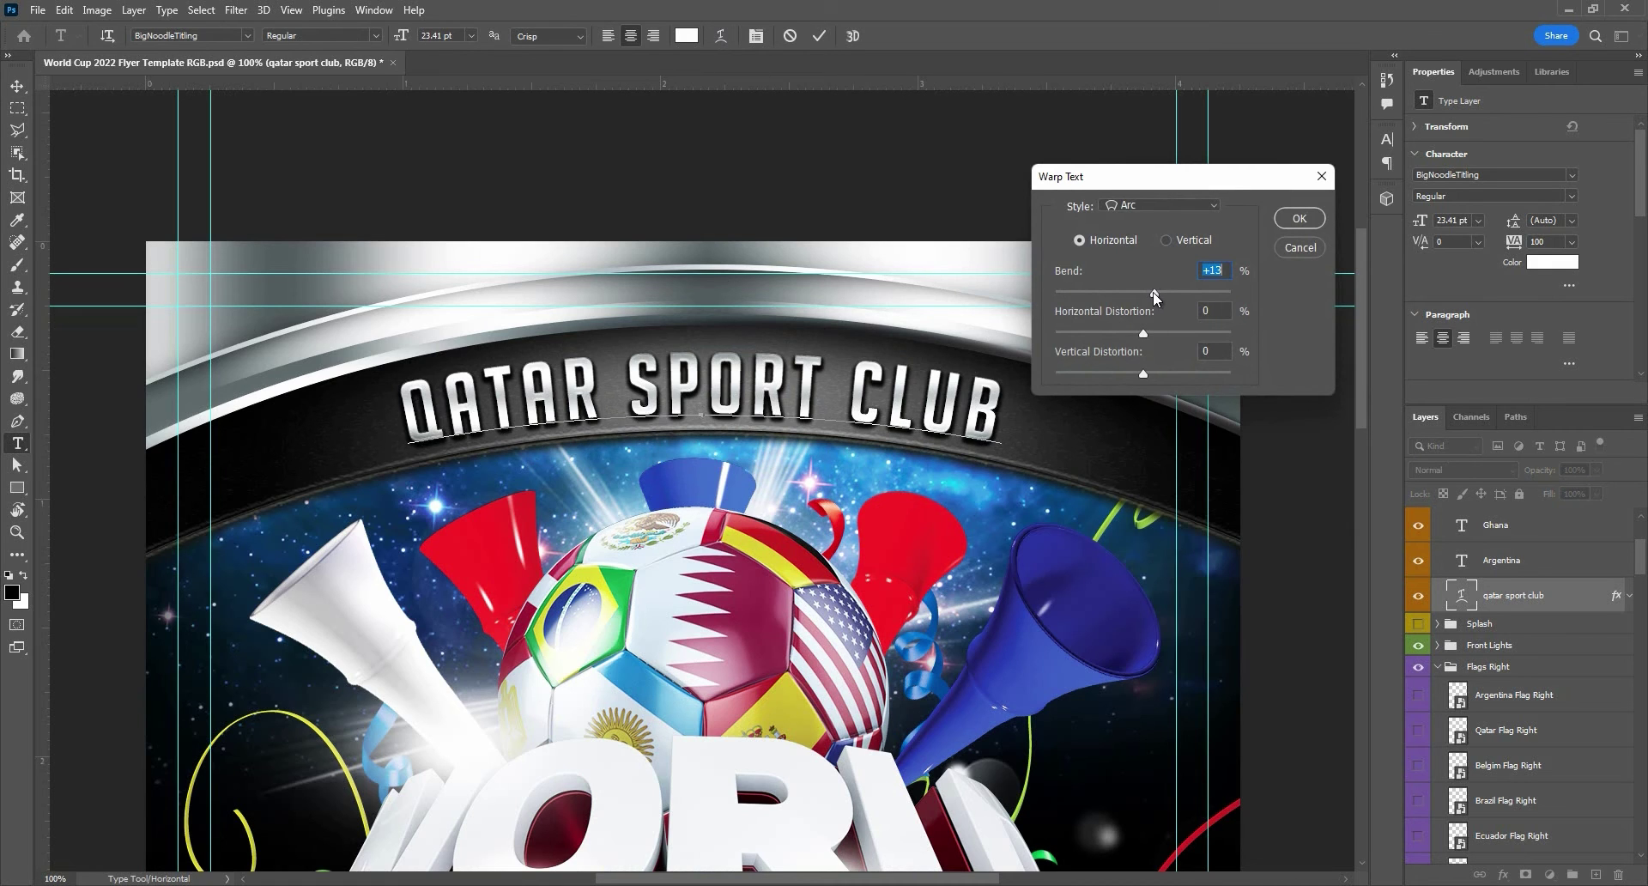
{"action": "key", "text": "Right"}
{"action": "left_click", "coordinate": [1300, 222]}
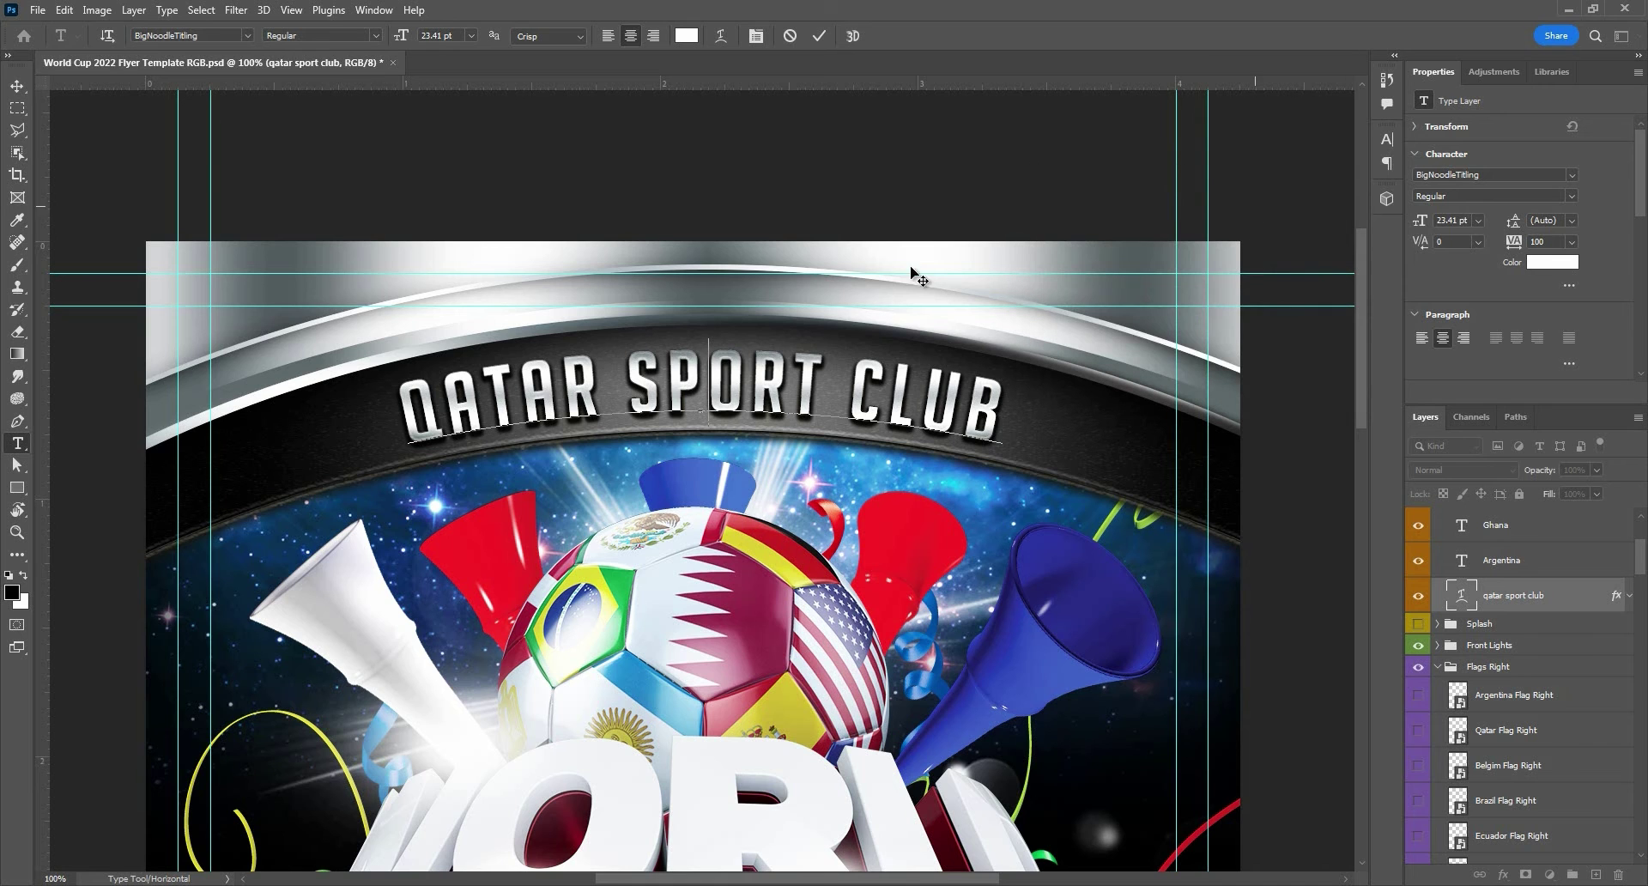
{"action": "left_click", "coordinate": [17, 87]}
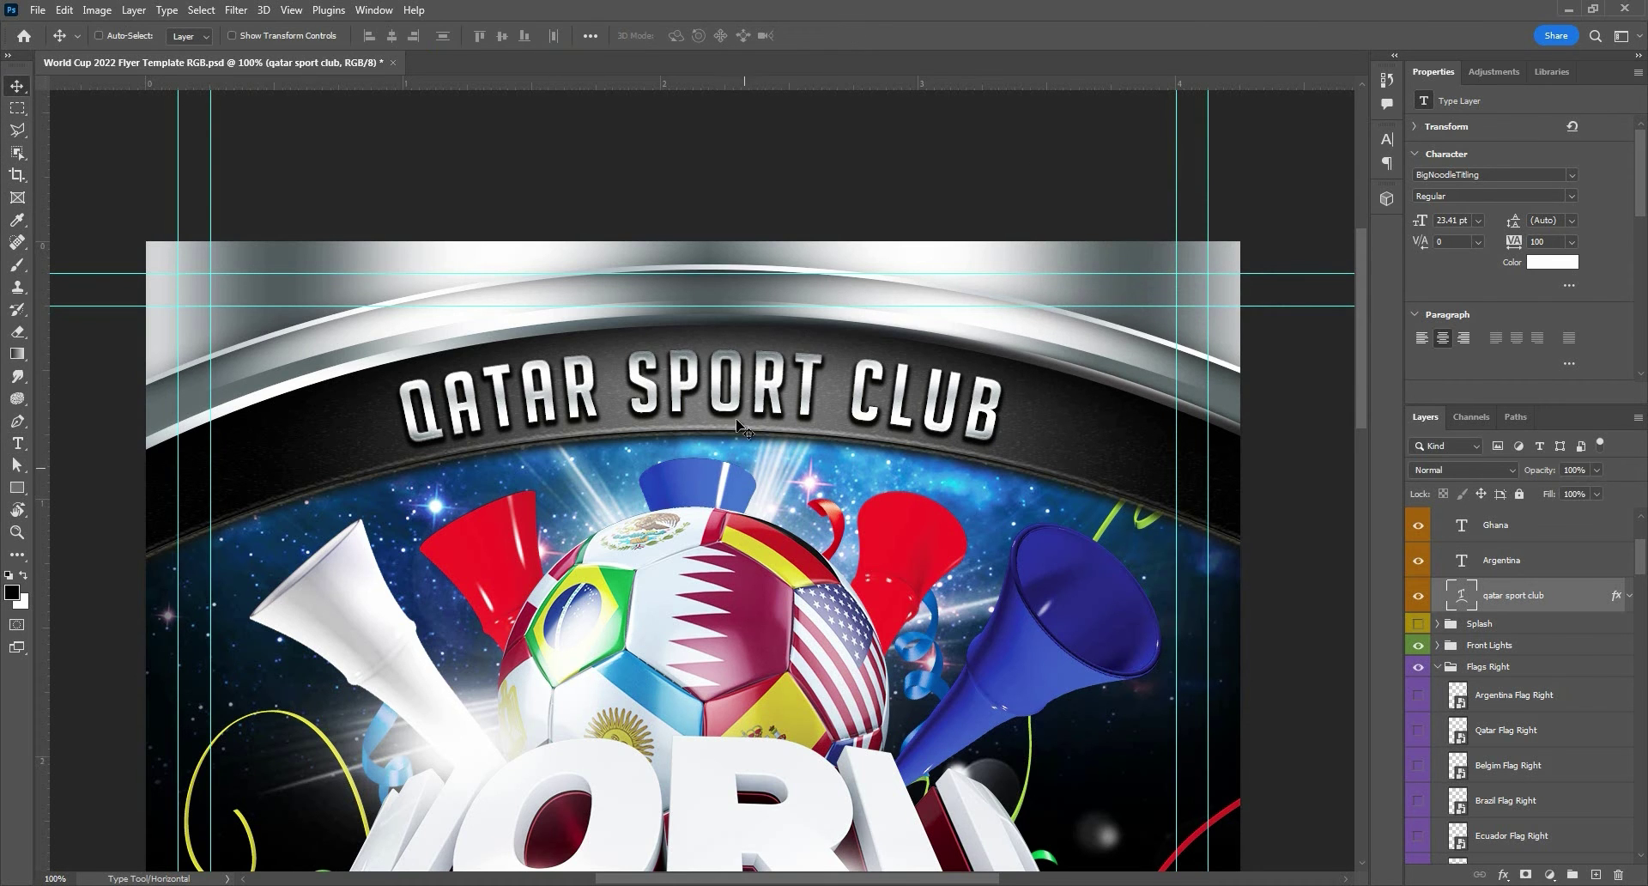
Step: Hide the Ball Qatar 2022 layer and make Soccer Ball Classic visible in the Soccer Balls group
{"action": "scroll", "coordinate": [749, 460], "scroll_direction": "down", "scroll_amount": 2}
{"action": "scroll", "coordinate": [724, 395], "scroll_direction": "down", "scroll_amount": 1}
{"action": "left_click", "coordinate": [724, 371]}
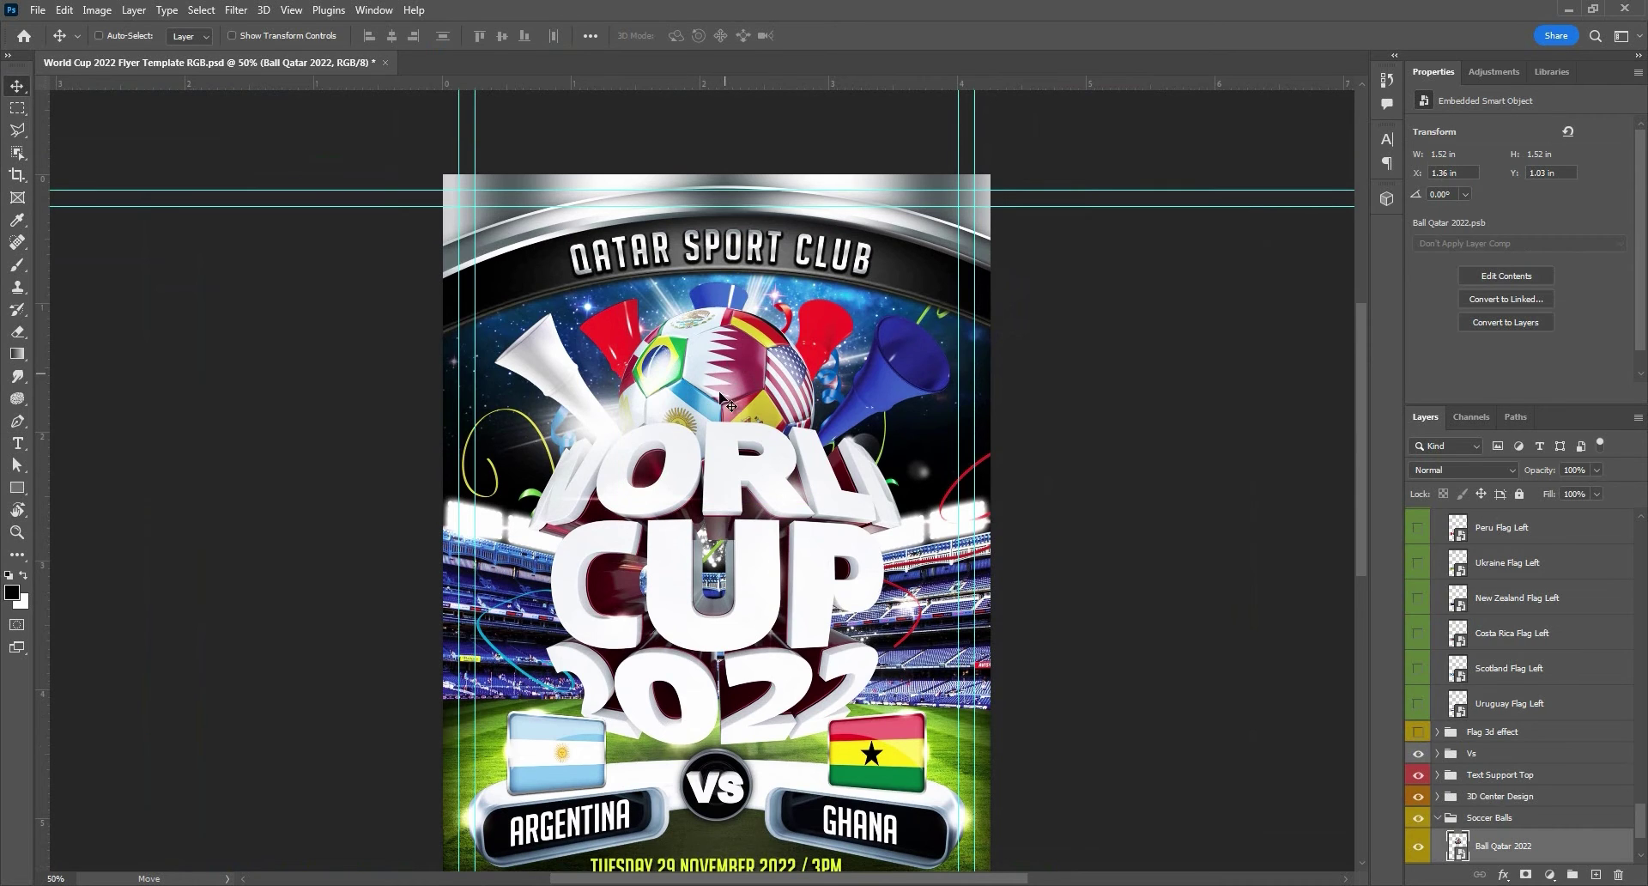
{"action": "scroll", "coordinate": [1532, 797], "scroll_direction": "down", "scroll_amount": 2}
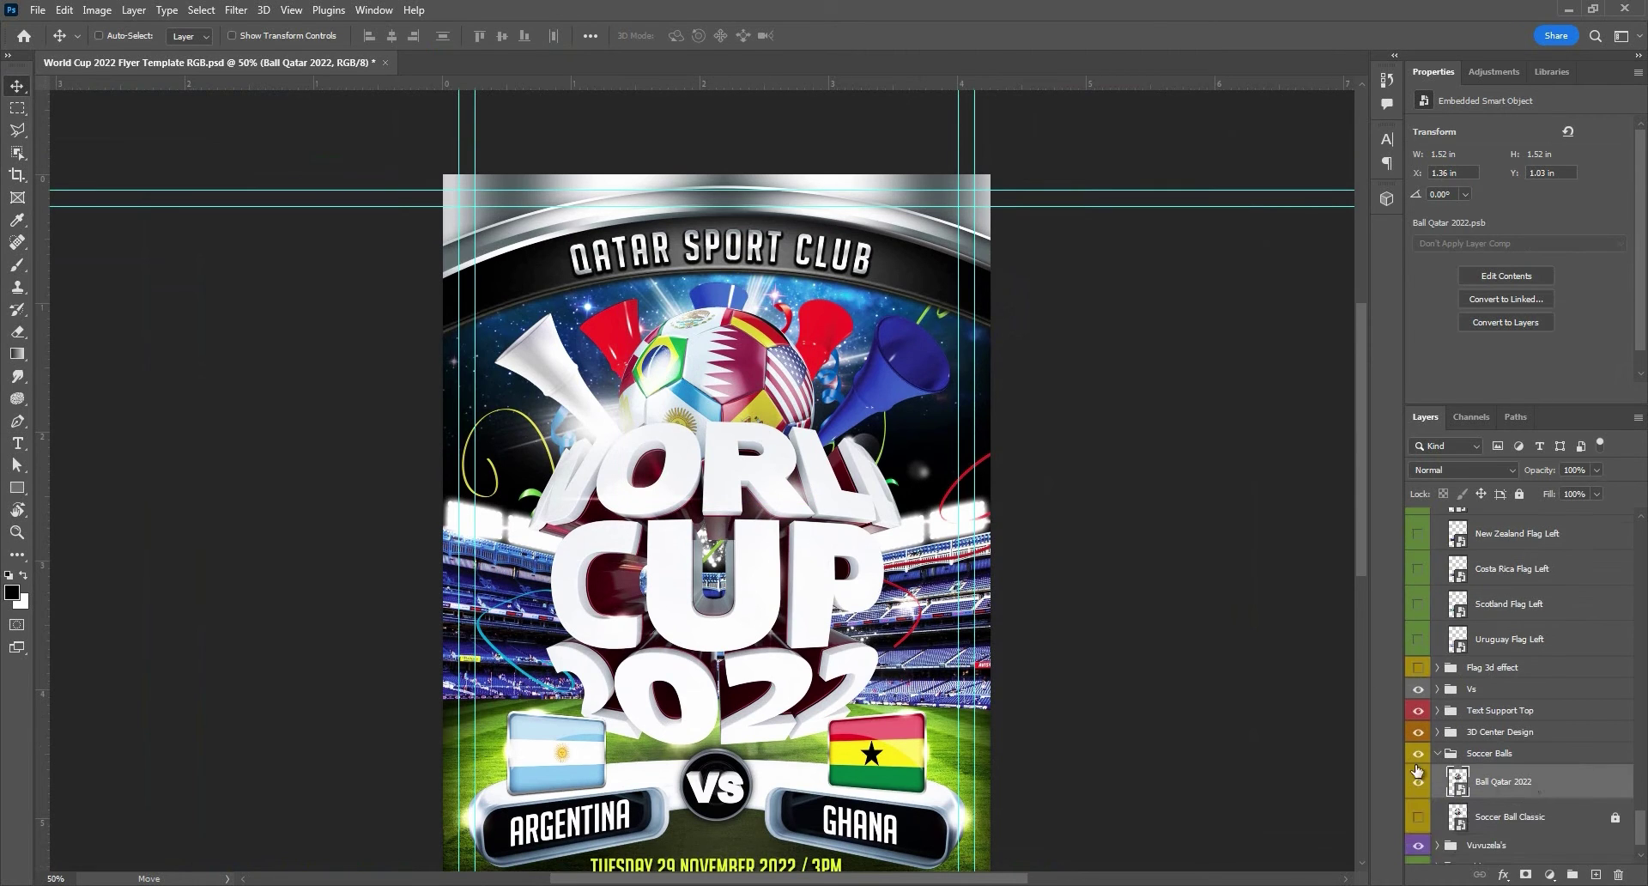
{"action": "left_click", "coordinate": [1416, 782]}
{"action": "left_click", "coordinate": [1418, 817]}
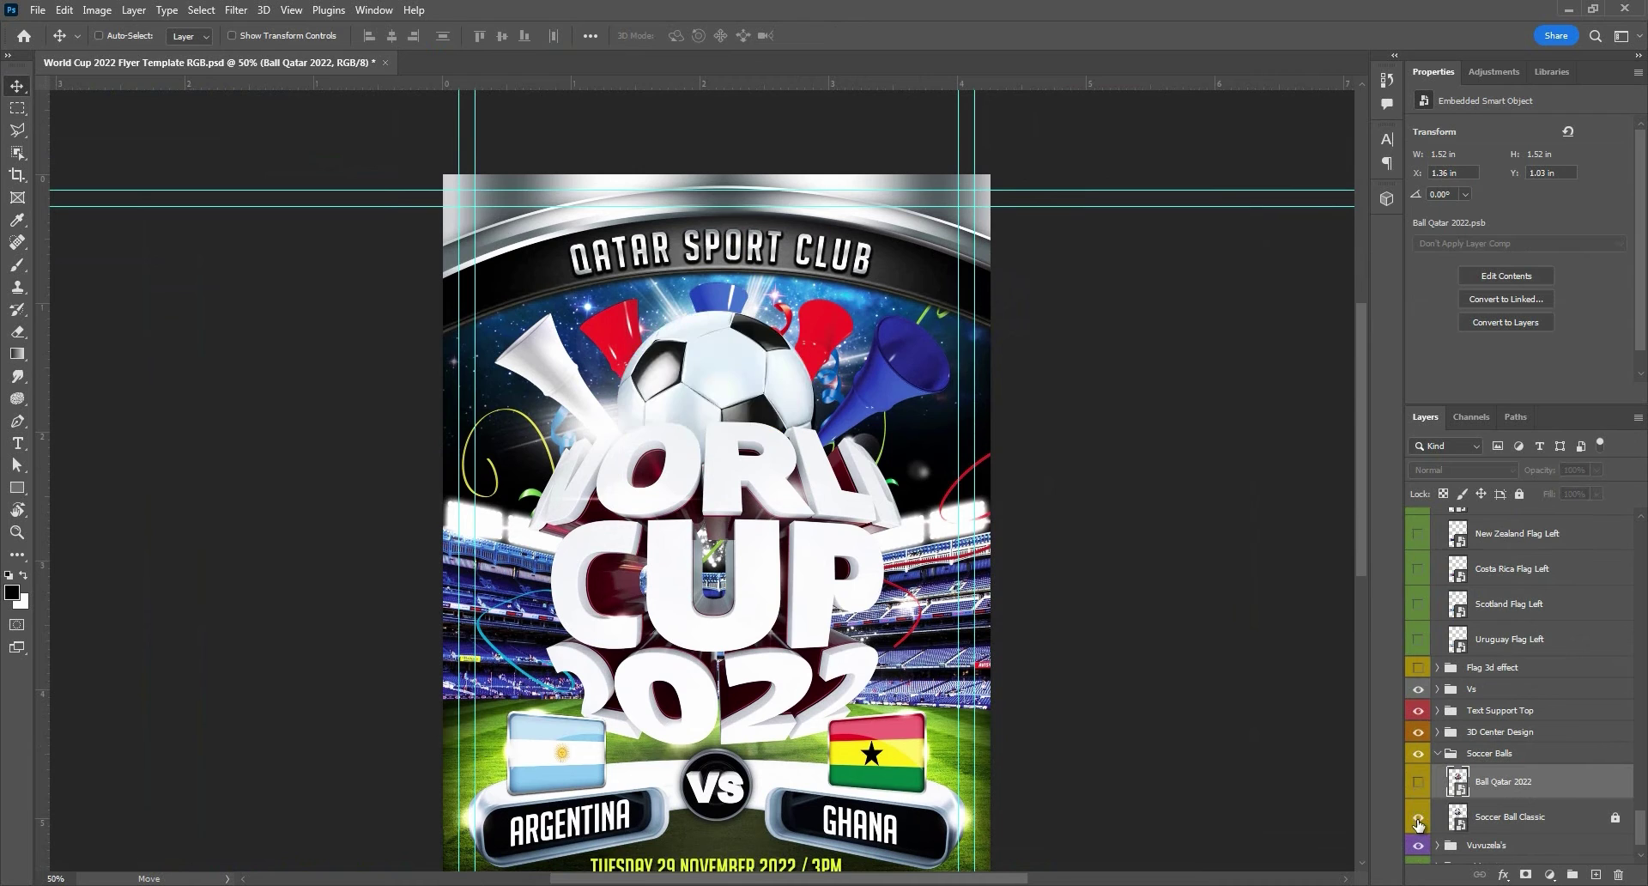
{"action": "left_click", "coordinate": [1418, 817]}
{"action": "left_click", "coordinate": [1417, 818]}
{"action": "left_click", "coordinate": [1417, 782]}
{"action": "left_click", "coordinate": [1417, 782]}
{"action": "scroll", "coordinate": [773, 386], "scroll_direction": "down", "scroll_amount": 3}
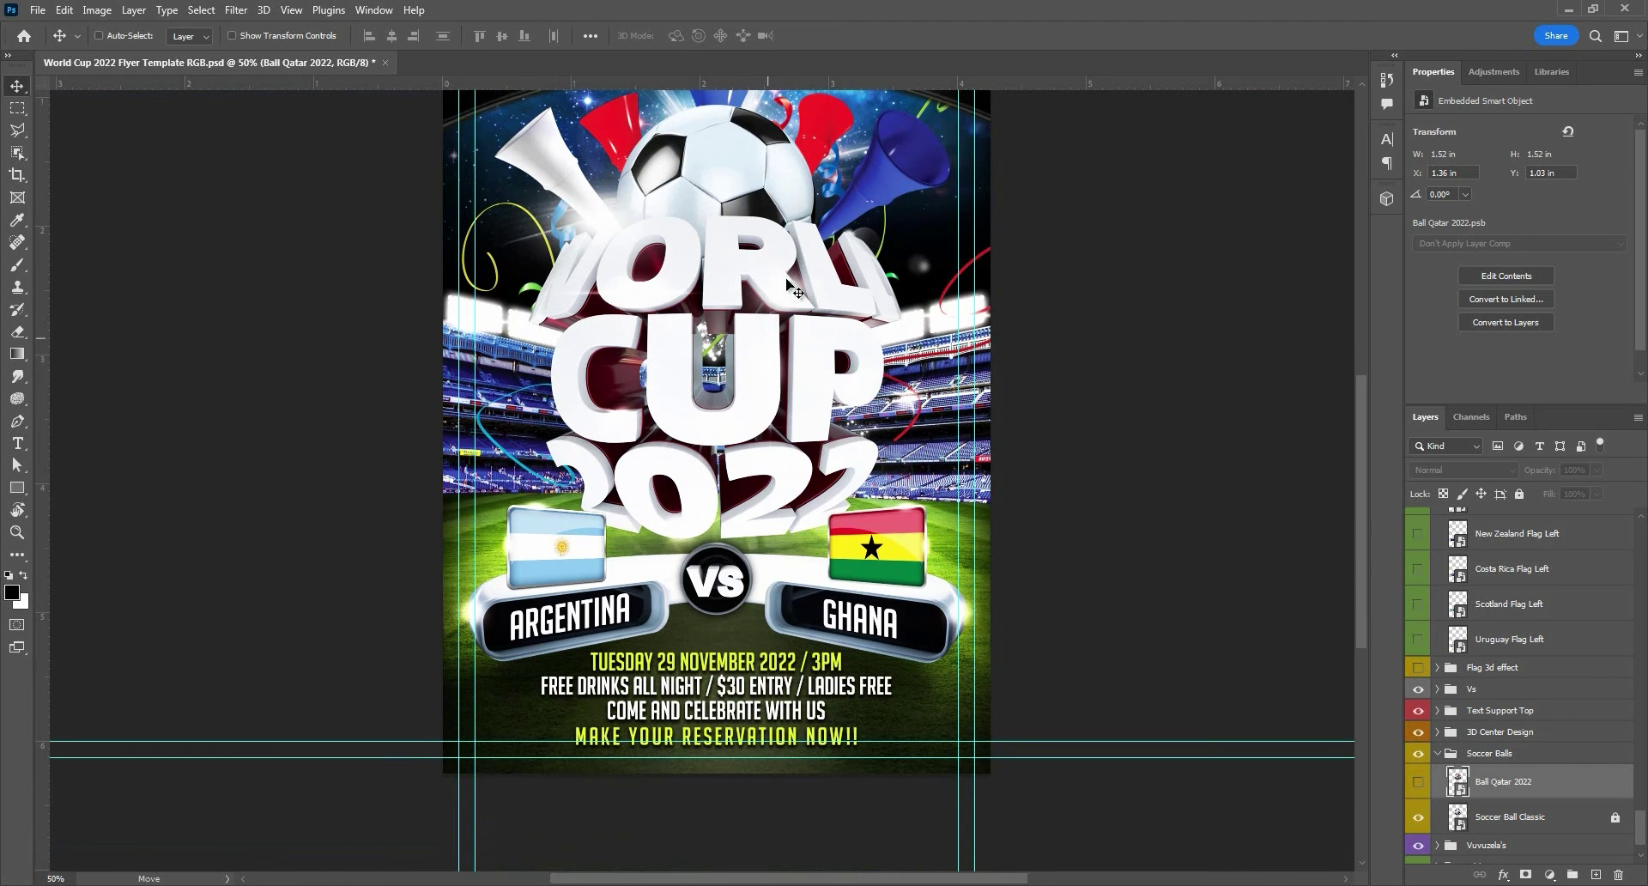
{"action": "key", "text": "t"}
{"action": "triple_click", "coordinate": [706, 661]}
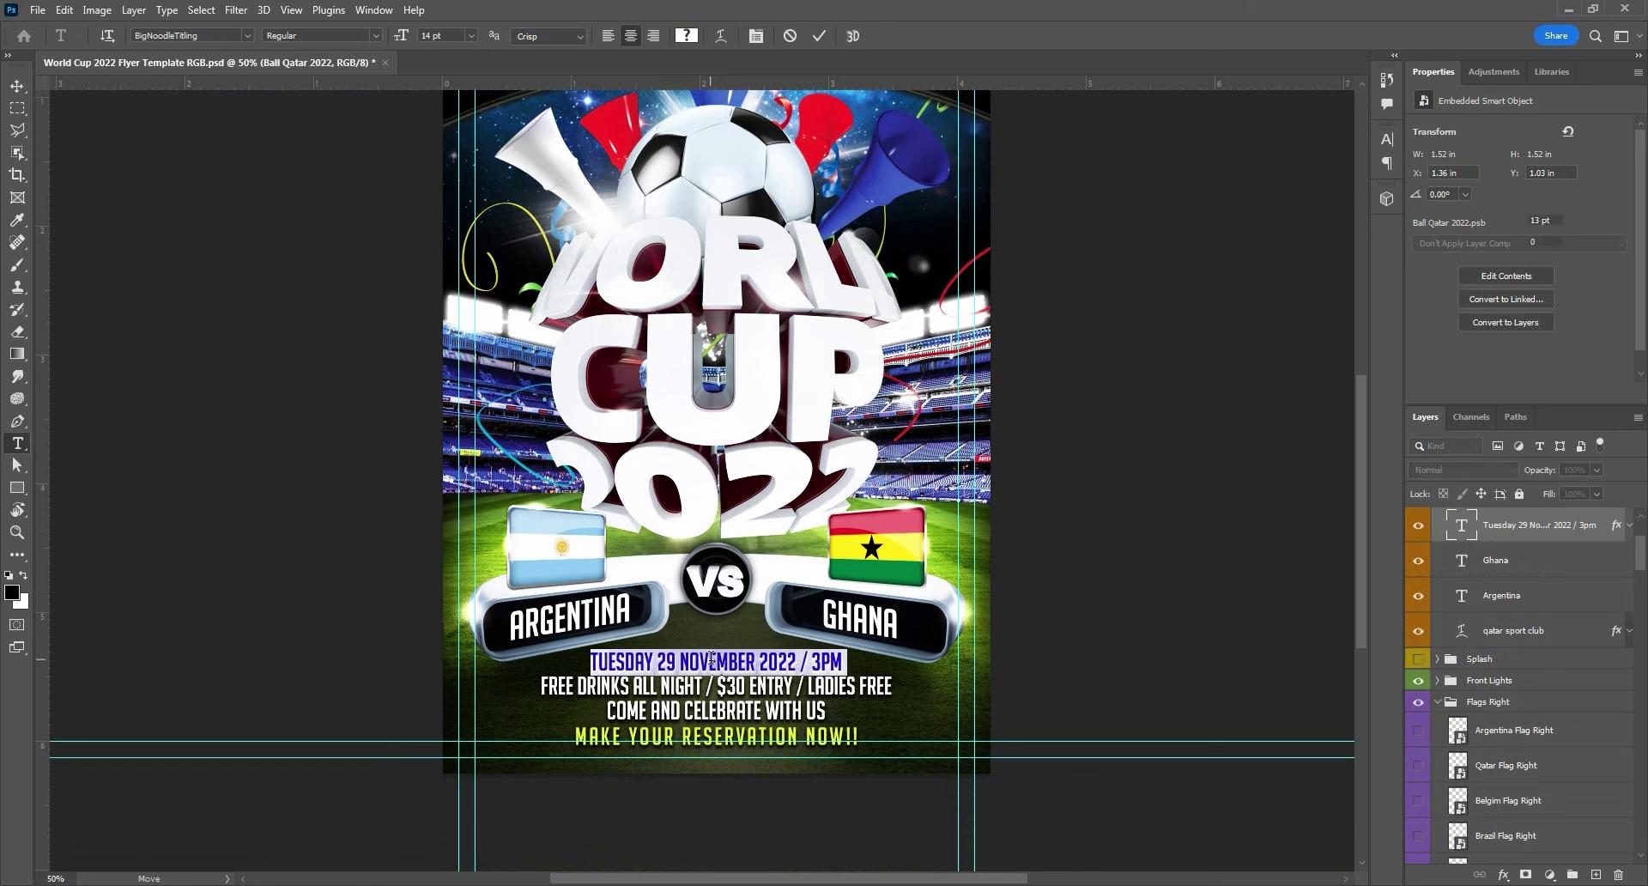
{"action": "left_click", "coordinate": [17, 86]}
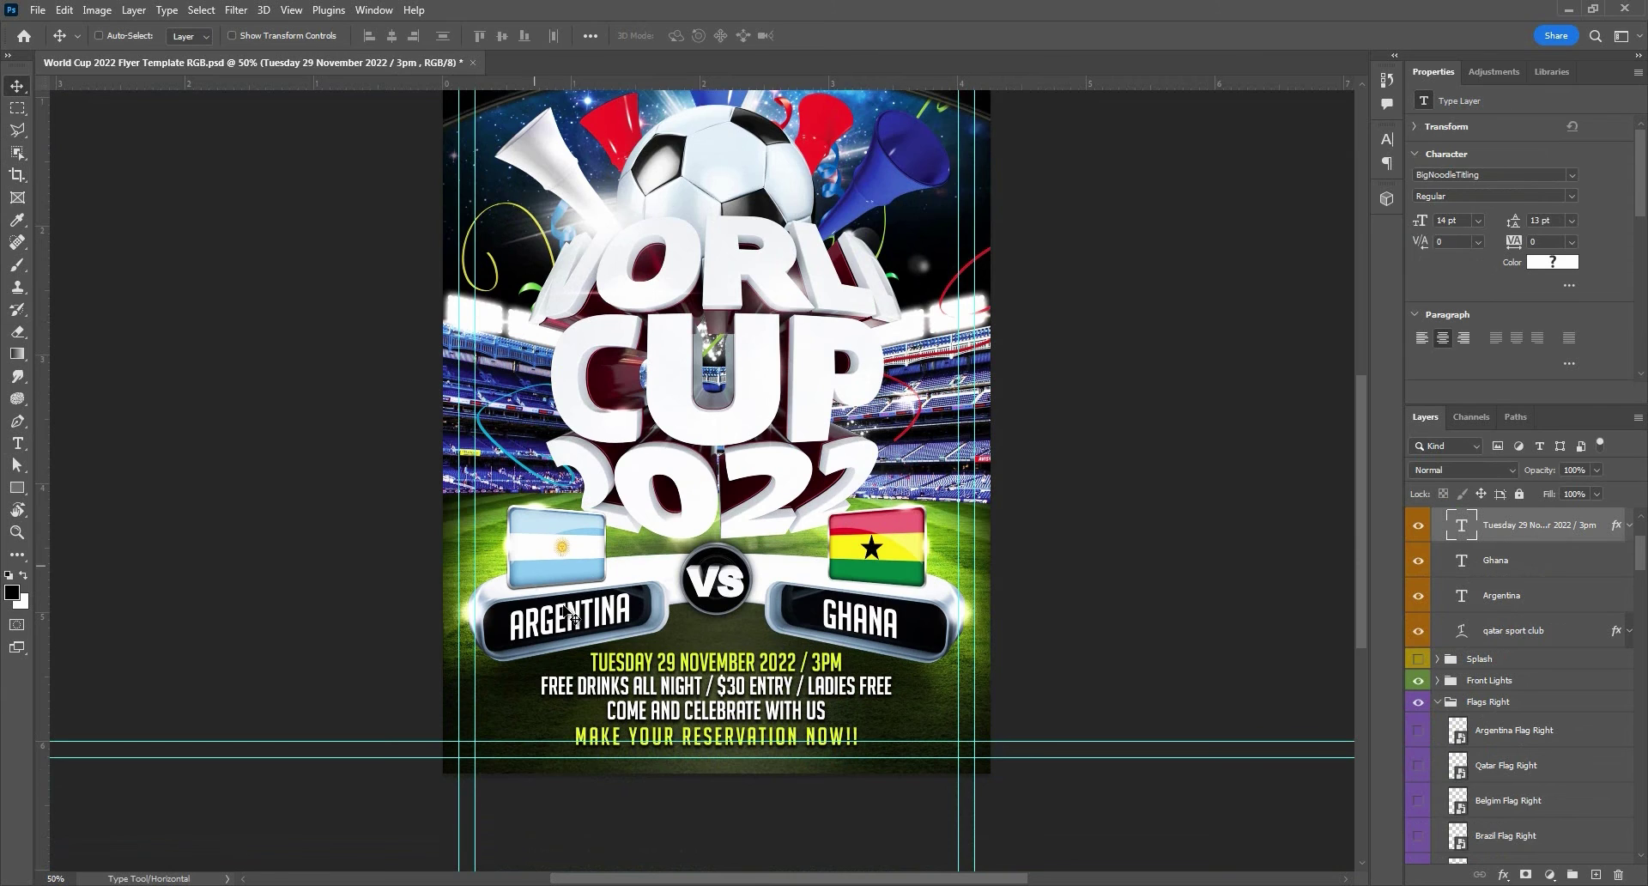
{"action": "scroll", "coordinate": [768, 343], "scroll_direction": "up", "scroll_amount": 3}
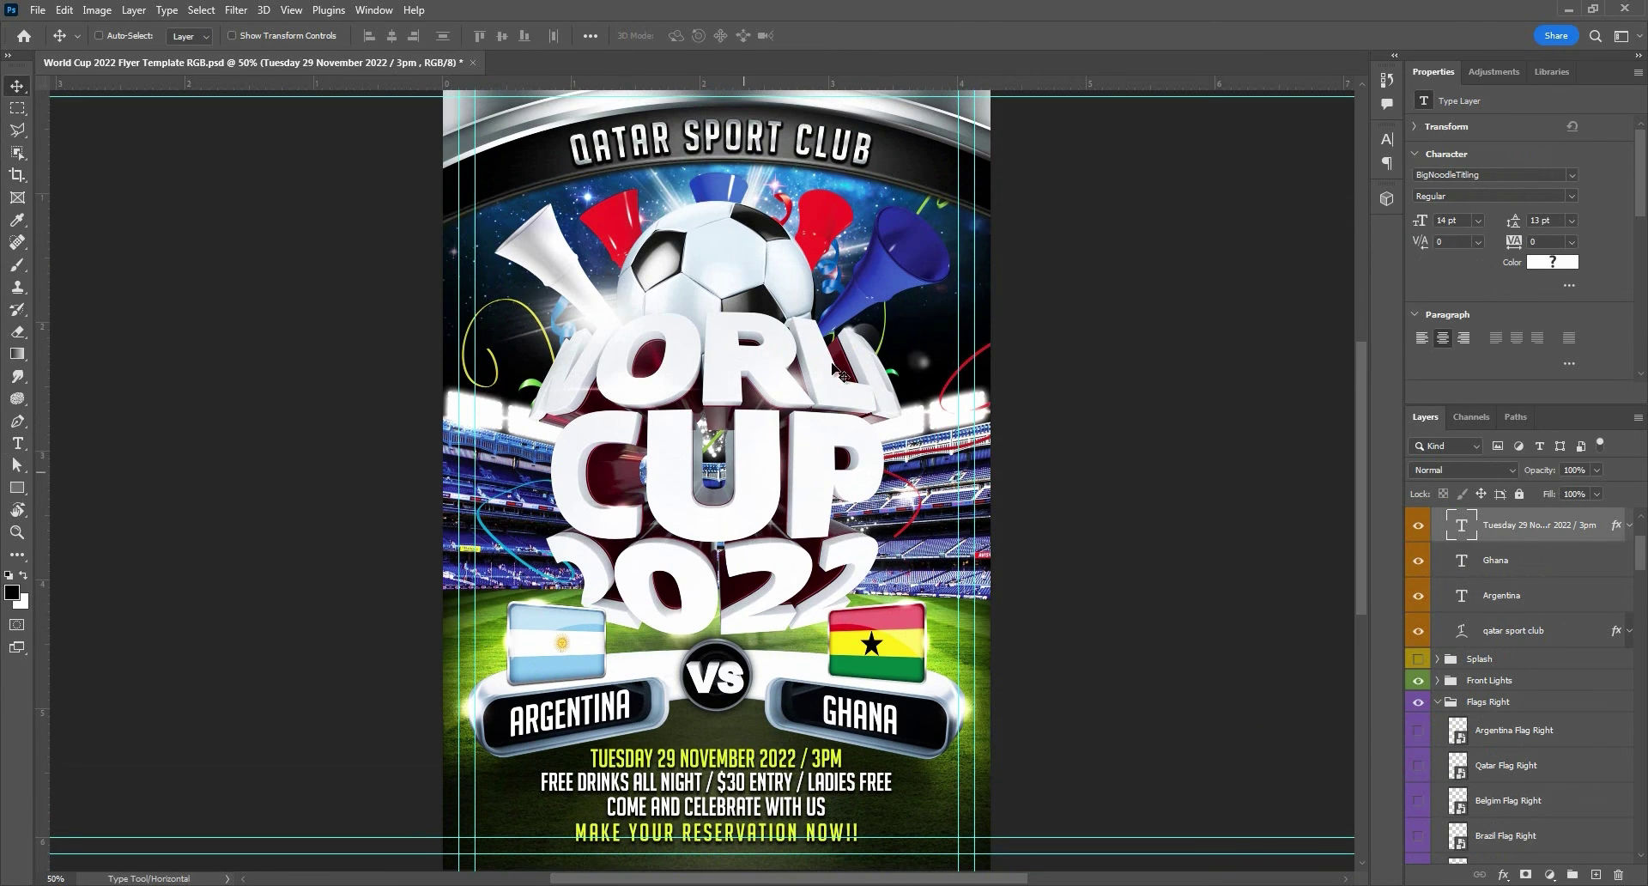
Step: Try moving a ribbon streamer, undo it, and toggle the Back Lights glow off and on
{"action": "left_click", "coordinate": [888, 266], "text": "ctrl"}
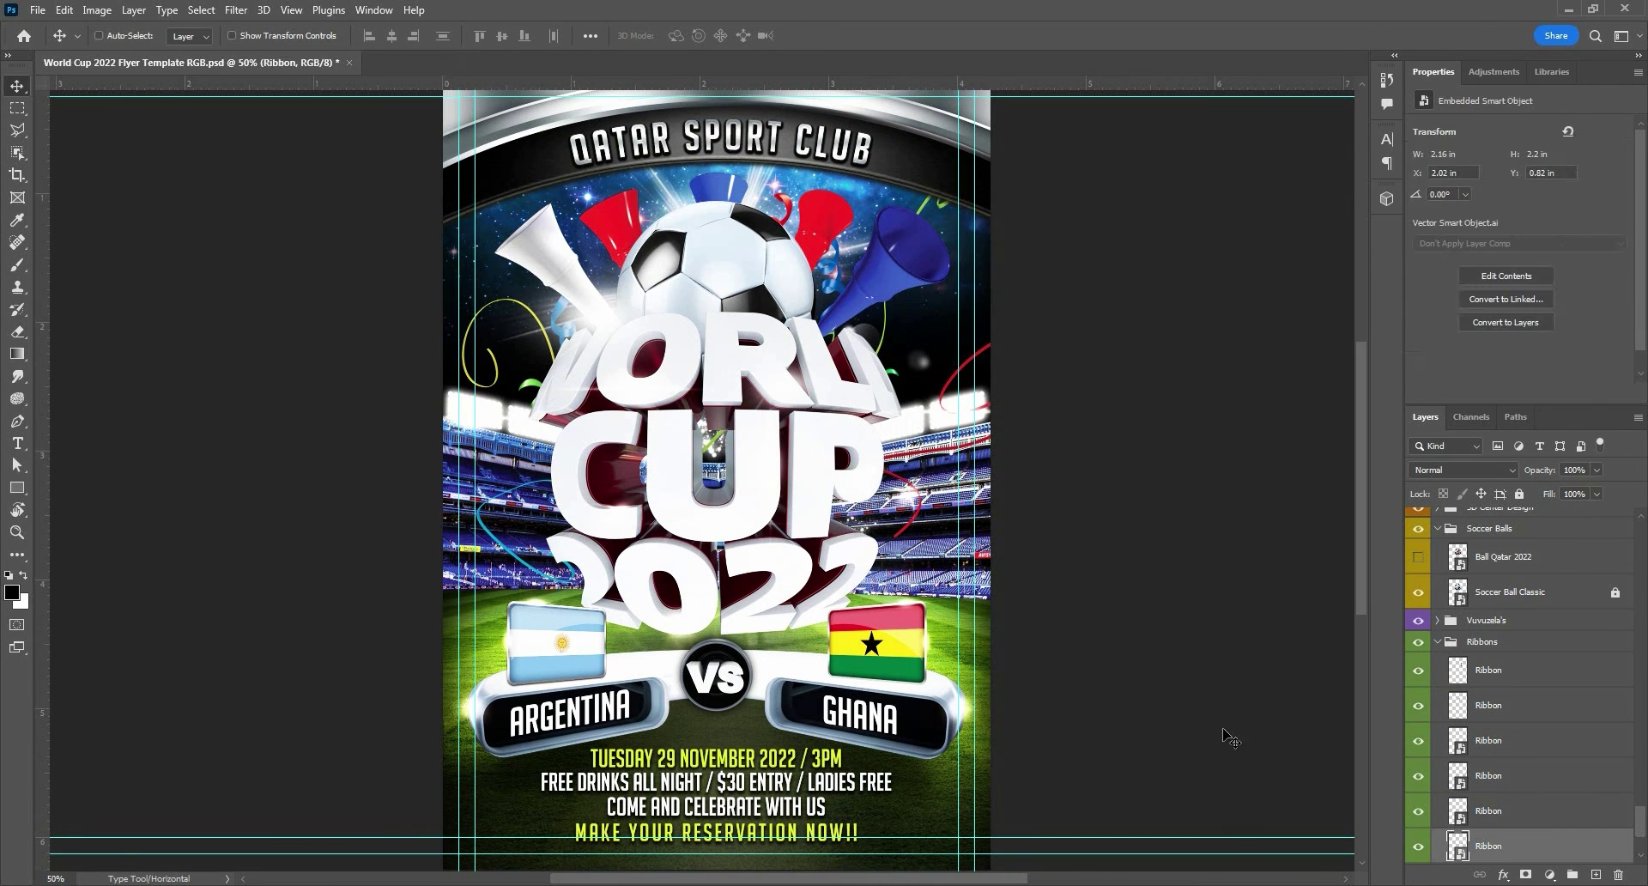
{"action": "left_click_drag", "start_coordinate": [908, 280], "coordinate": [924, 300]}
{"action": "key", "text": "ctrl+z"}
{"action": "scroll", "coordinate": [1534, 763], "scroll_direction": "down", "scroll_amount": 3}
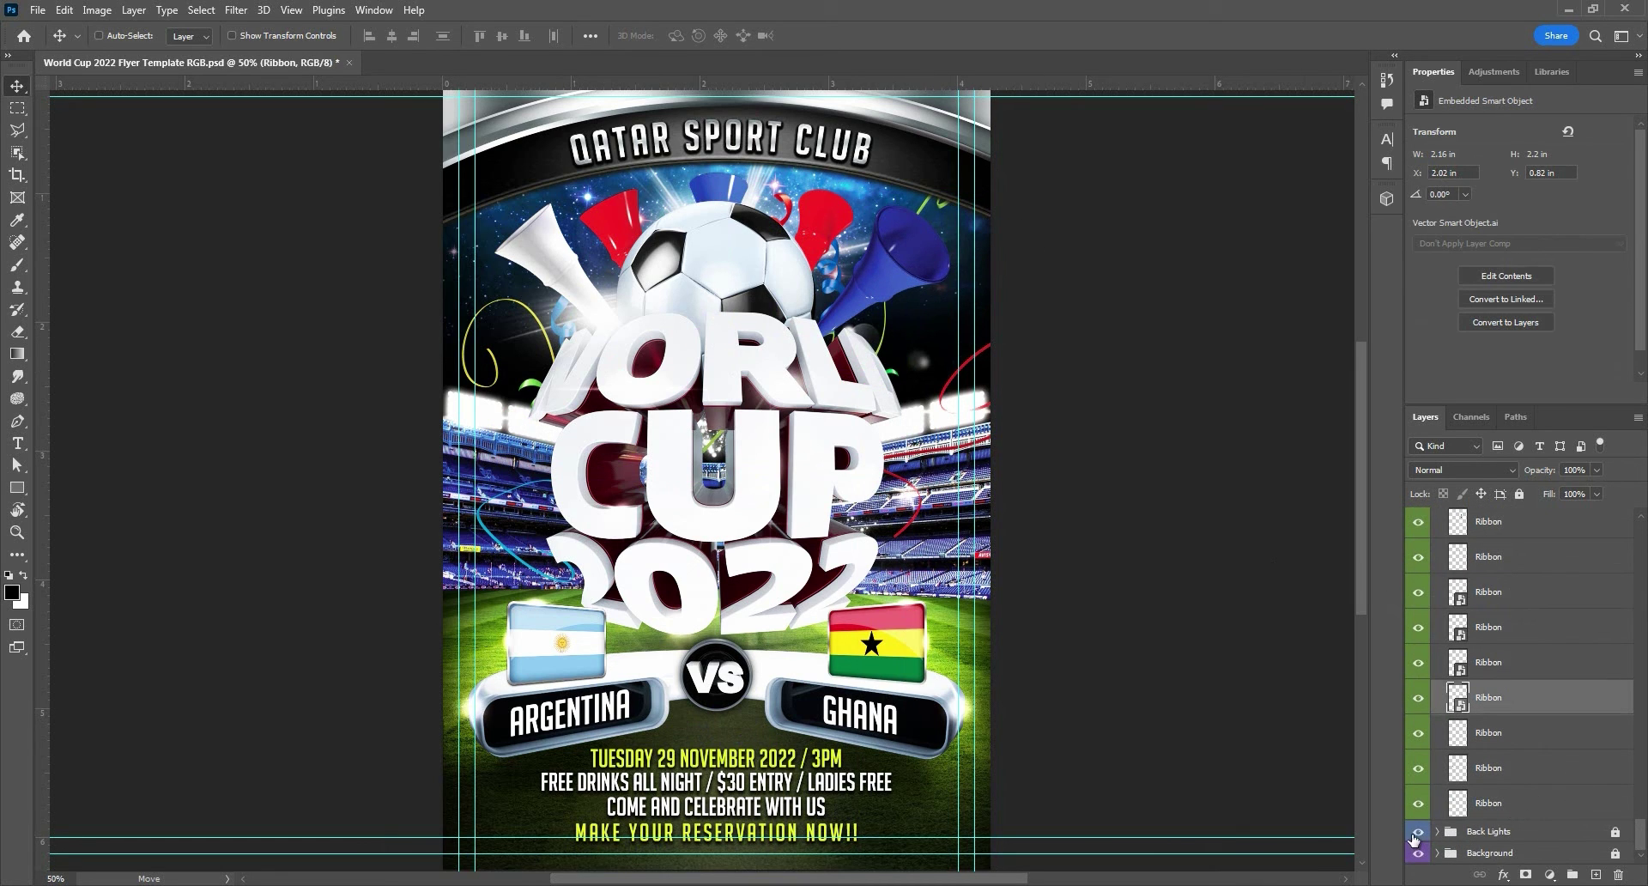
{"action": "left_click", "coordinate": [1418, 832]}
{"action": "left_click", "coordinate": [1418, 833]}
{"action": "left_click", "coordinate": [1417, 832]}
{"action": "left_click", "coordinate": [1418, 832]}
Step: Select the ribbon streamers, collapse the Flags Left group, and show the History panel
{"action": "left_click_drag", "start_coordinate": [755, 193], "coordinate": [725, 326]}
{"action": "scroll", "coordinate": [1515, 674], "scroll_direction": "down", "scroll_amount": 1}
{"action": "scroll", "coordinate": [1515, 674], "scroll_direction": "up", "scroll_amount": 10}
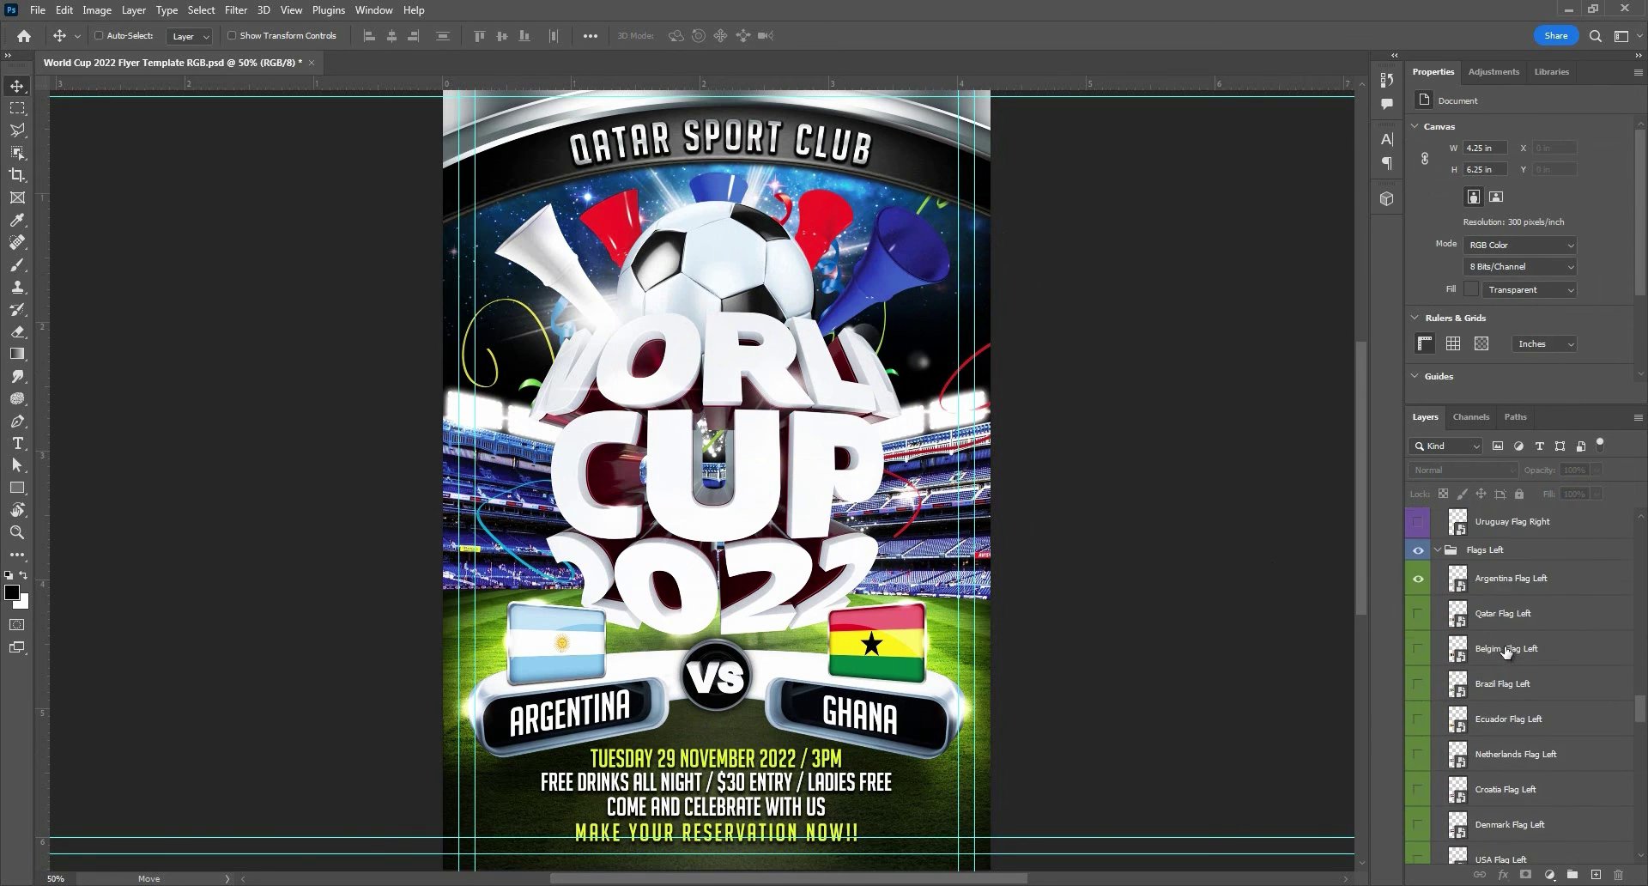
{"action": "scroll", "coordinate": [1506, 653], "scroll_direction": "up", "scroll_amount": 4}
{"action": "left_click", "coordinate": [1441, 701]}
{"action": "scroll", "coordinate": [1449, 653], "scroll_direction": "up", "scroll_amount": 6}
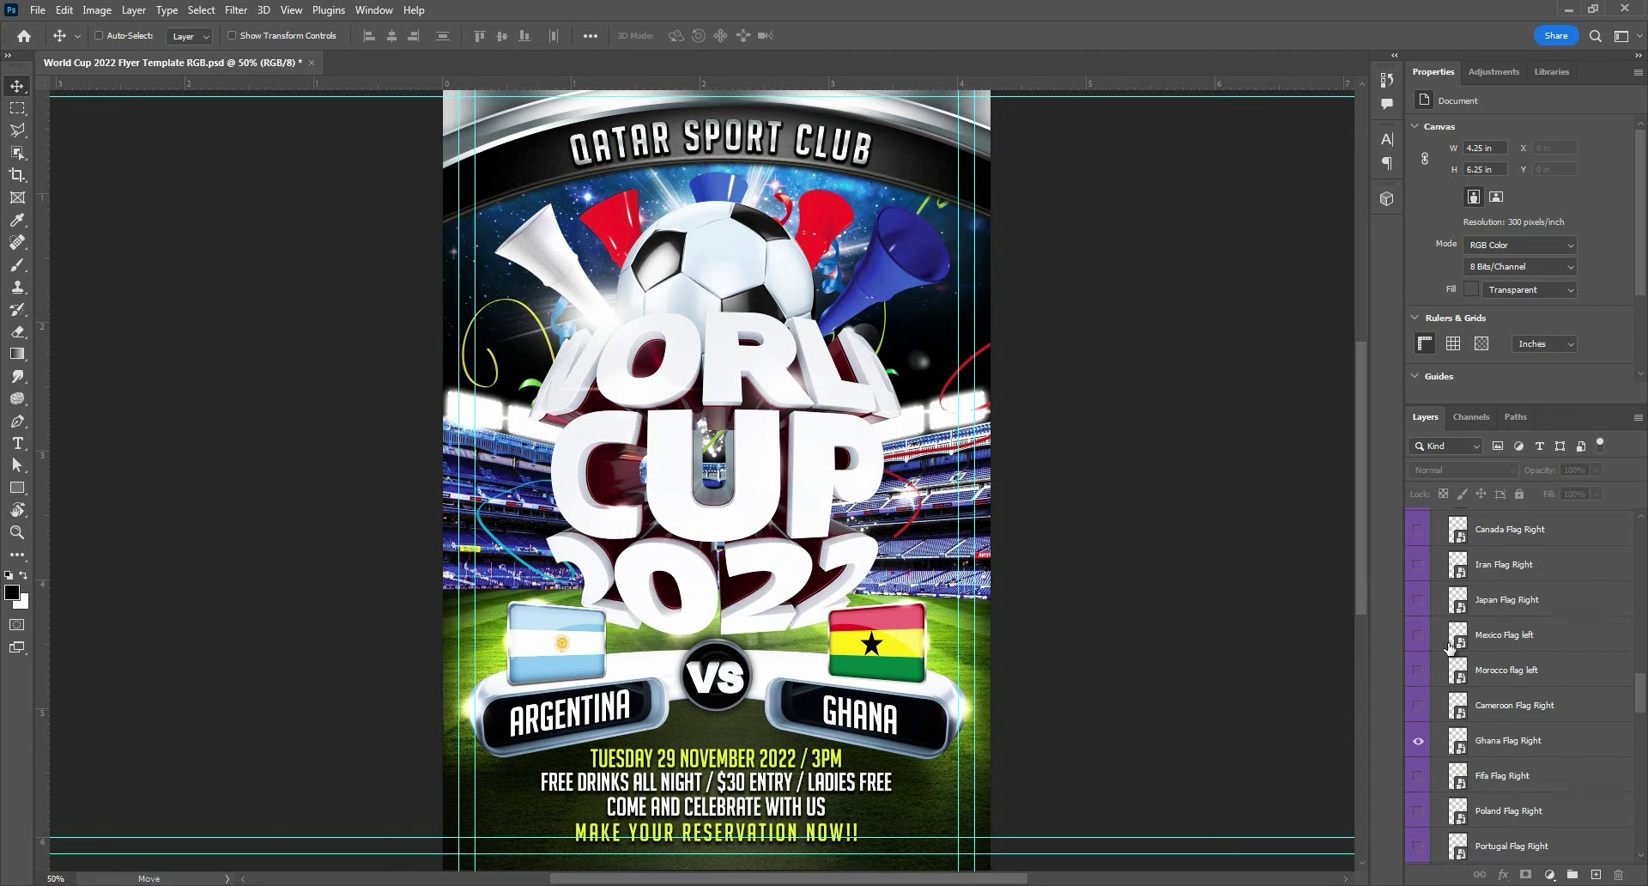
{"action": "scroll", "coordinate": [1450, 646], "scroll_direction": "down", "scroll_amount": 3}
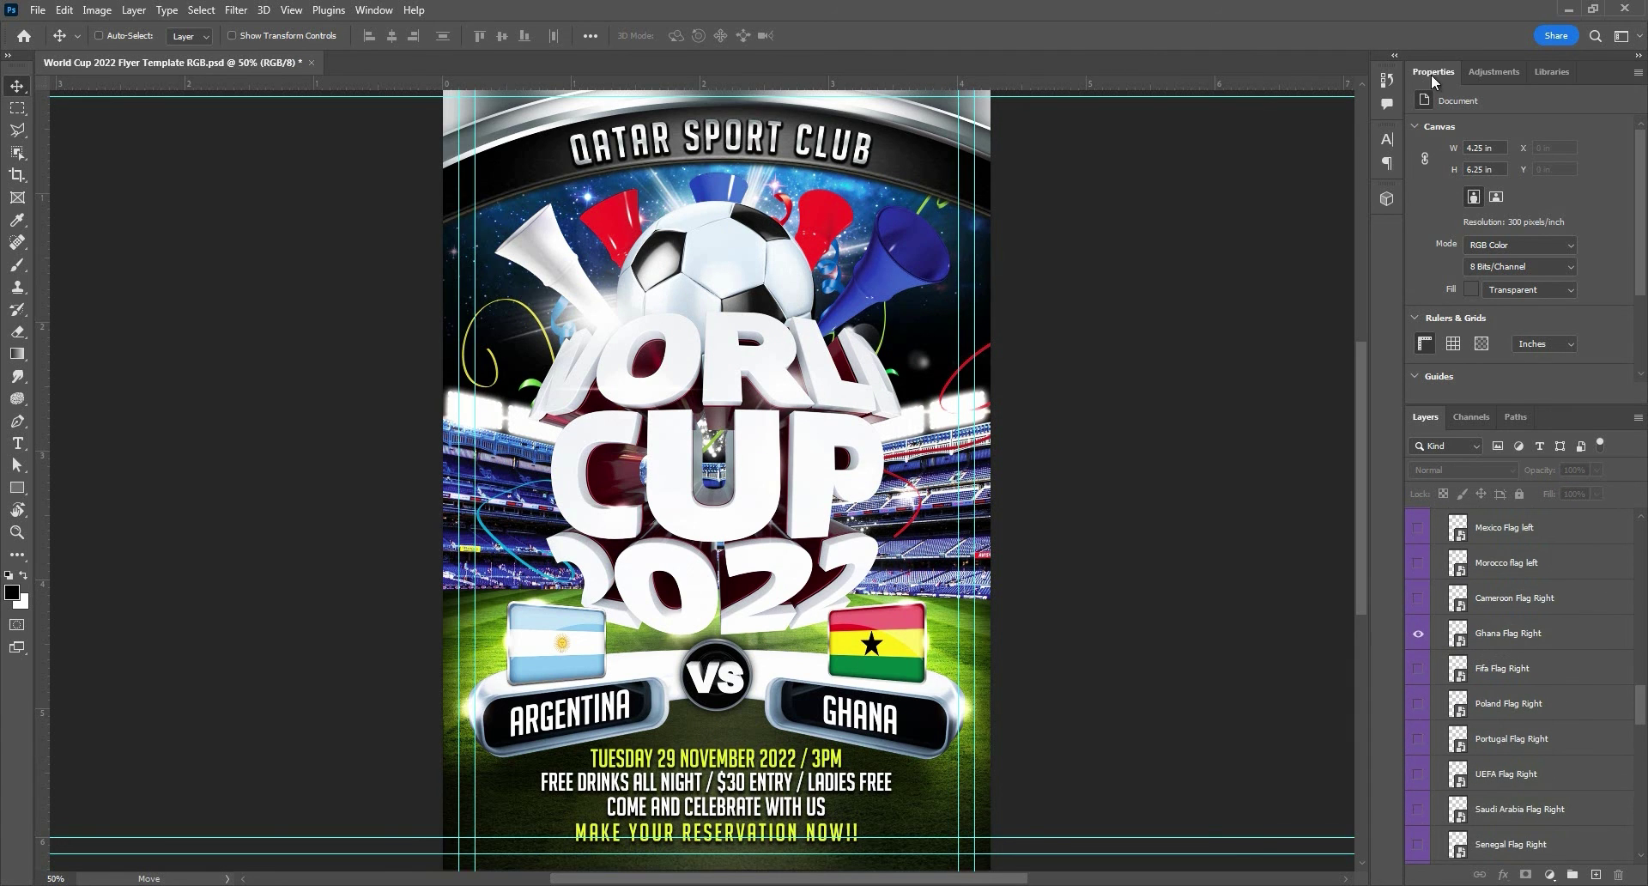
{"action": "left_click", "coordinate": [1386, 80]}
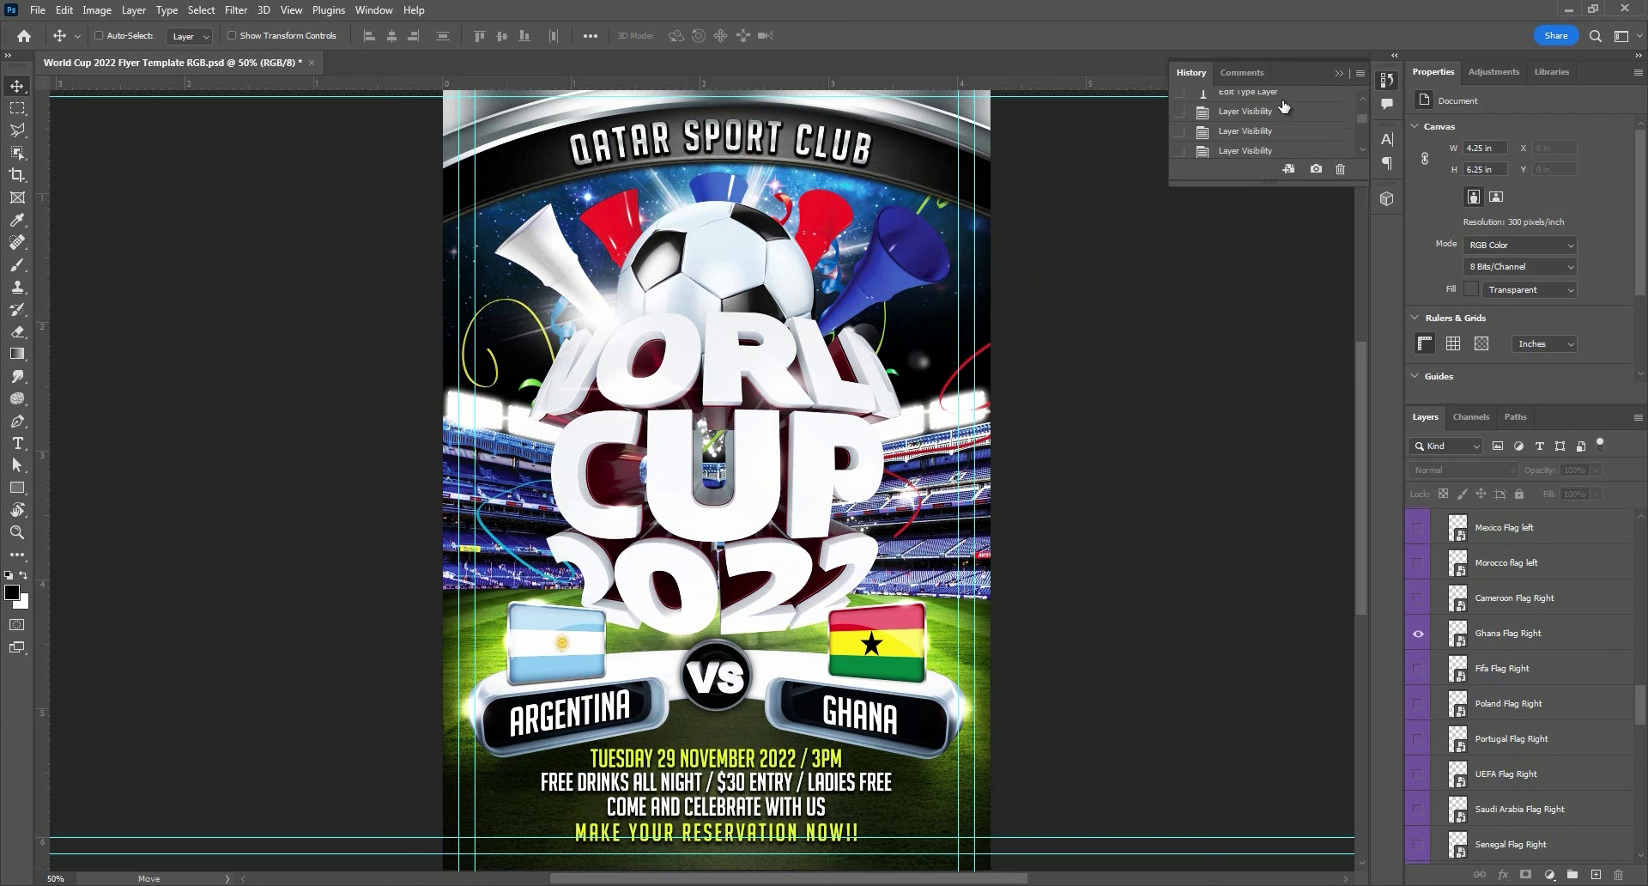
Step: Revert to the opening History snapshot, restoring the original NETHERLANDS vs QATAR flyer
{"action": "left_click", "coordinate": [1250, 108]}
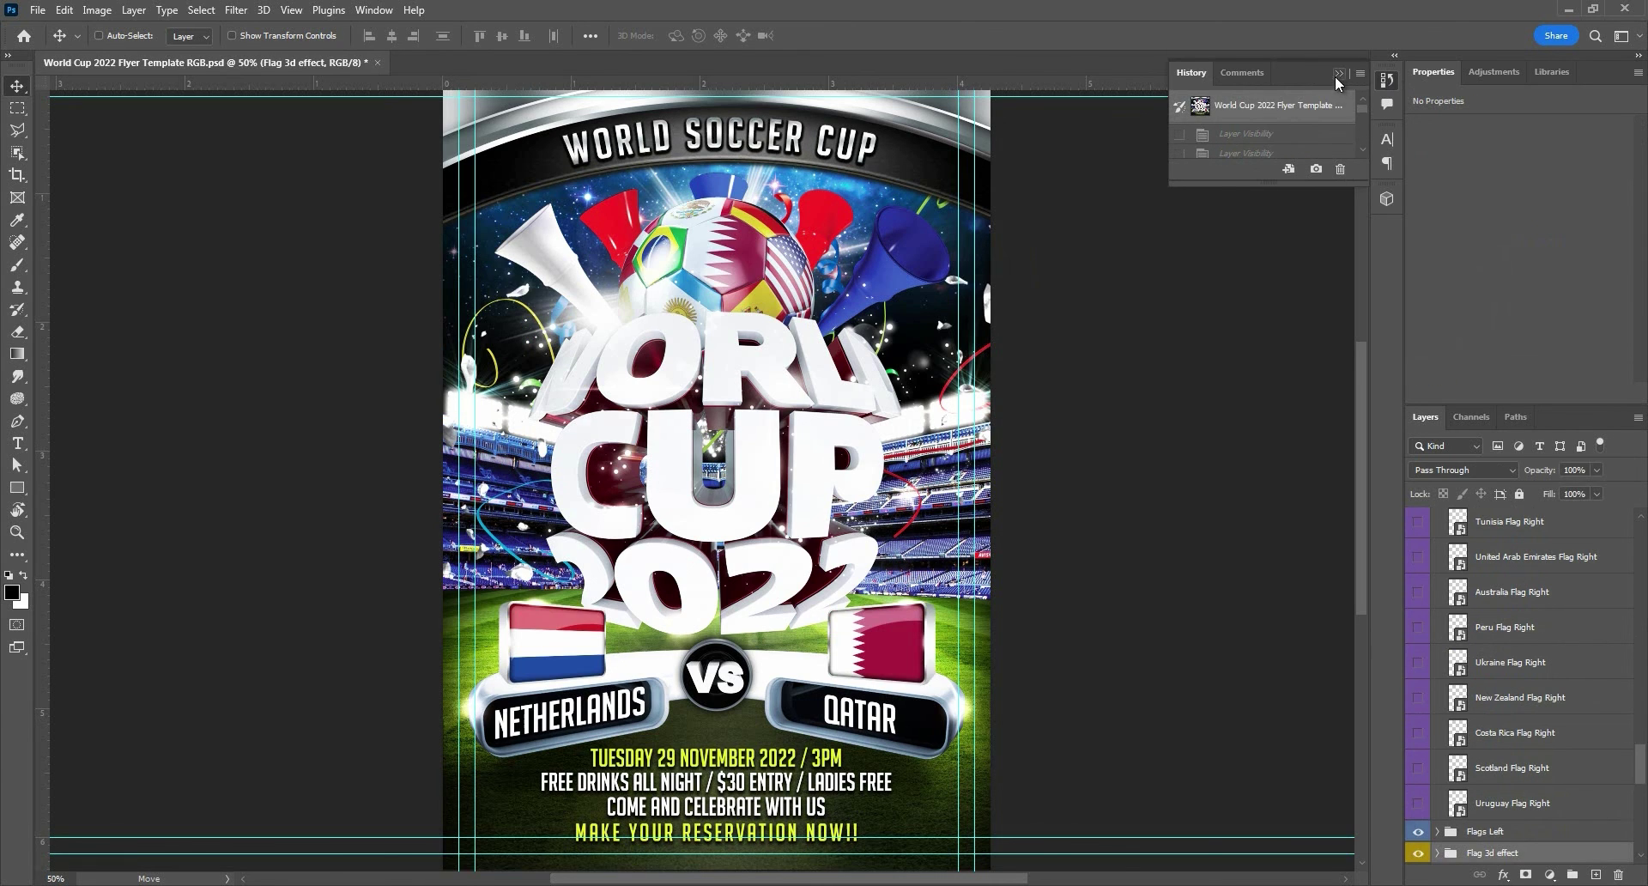